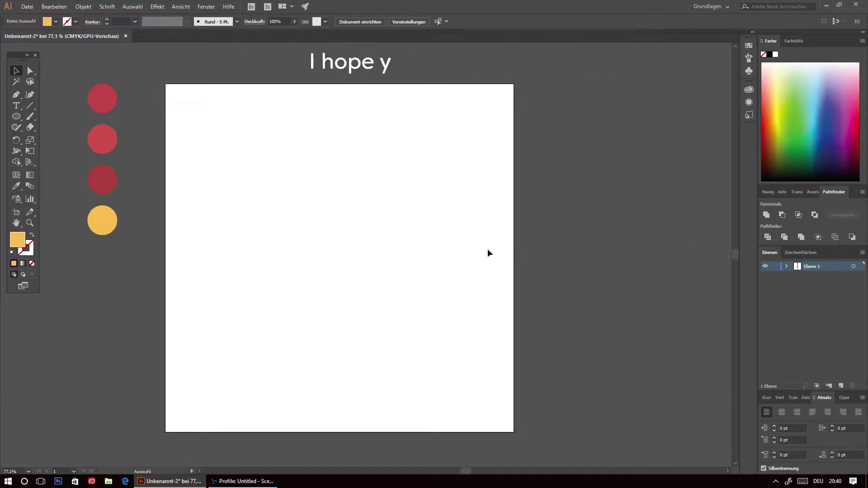
# - Draw a 430.61 px square and fill it with the top circle's red
pyautogui.moveTo(16, 117); pyautogui.dragTo(54, 118)
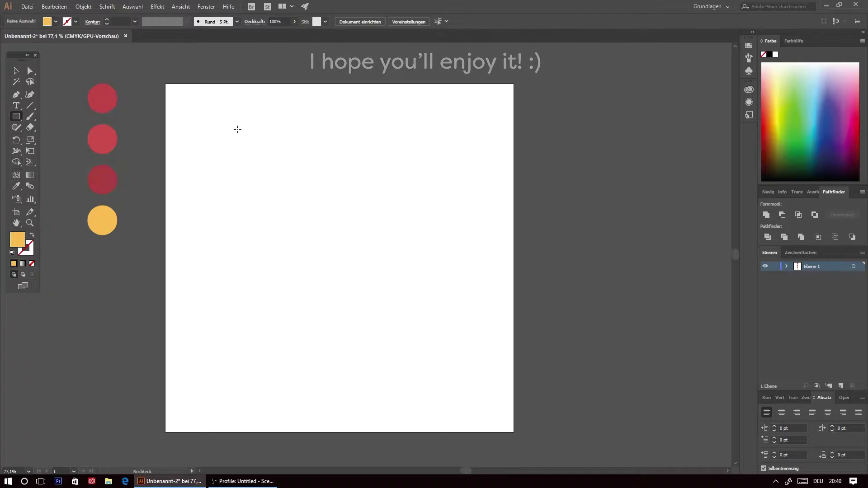
pyautogui.moveTo(240, 181)
pyautogui.mouseDown()
pyautogui.moveTo(428, 301)
pyautogui.moveTo(390, 283)
pyautogui.mouseUp()
pyautogui.press('i')
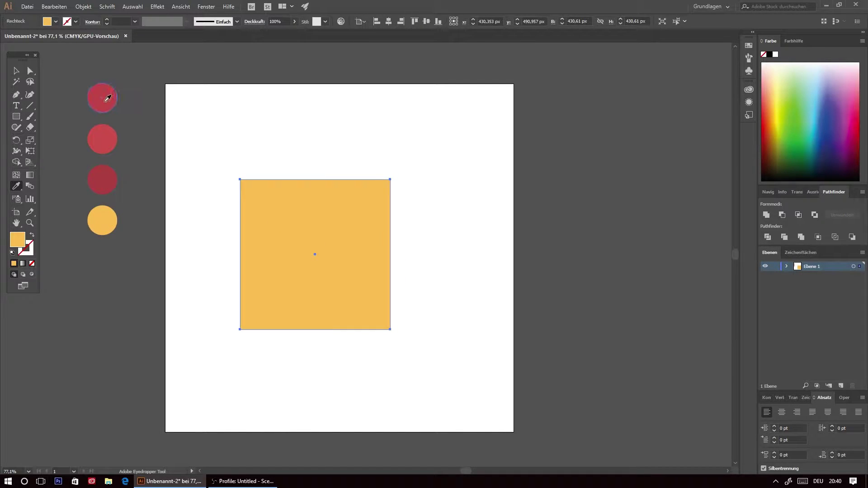
pyautogui.click(107, 99)
# - Move the red square right and centre it vertically on the artboard
pyautogui.click(15, 71)
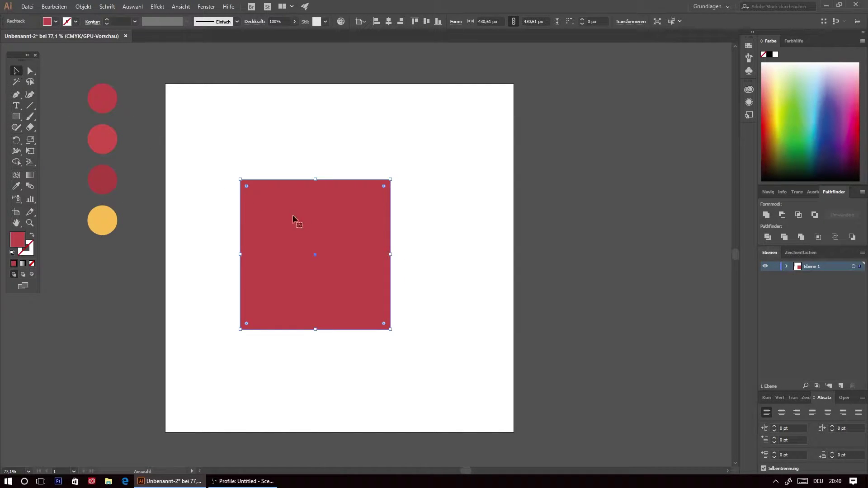
pyautogui.moveTo(367, 214); pyautogui.dragTo(392, 210)
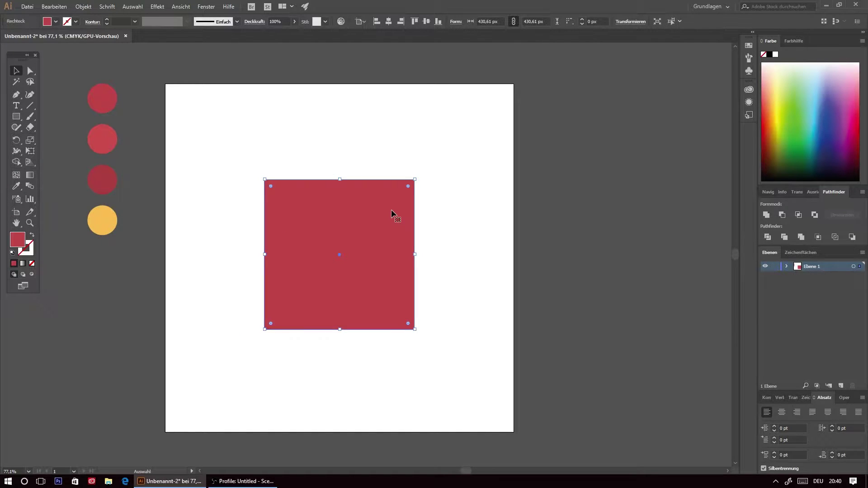
pyautogui.scroll(-2, 391, 214)
pyautogui.scroll(1, 389, 213)
pyautogui.click(422, 211)
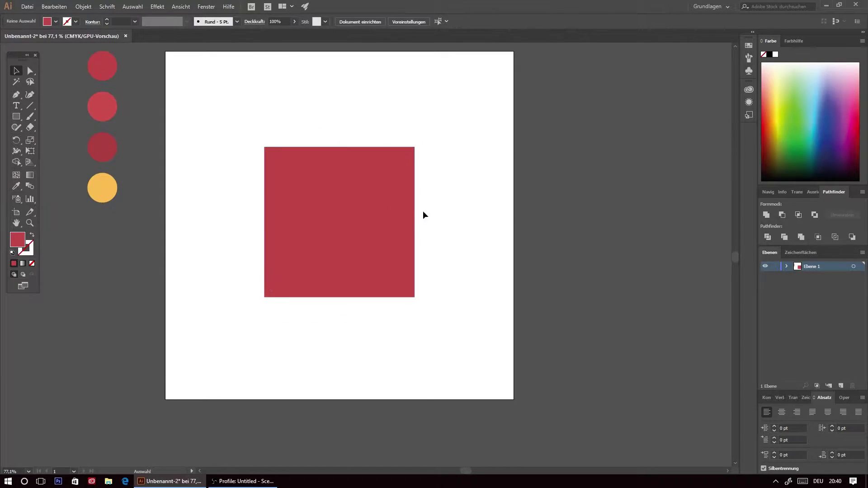
pyautogui.click(406, 222)
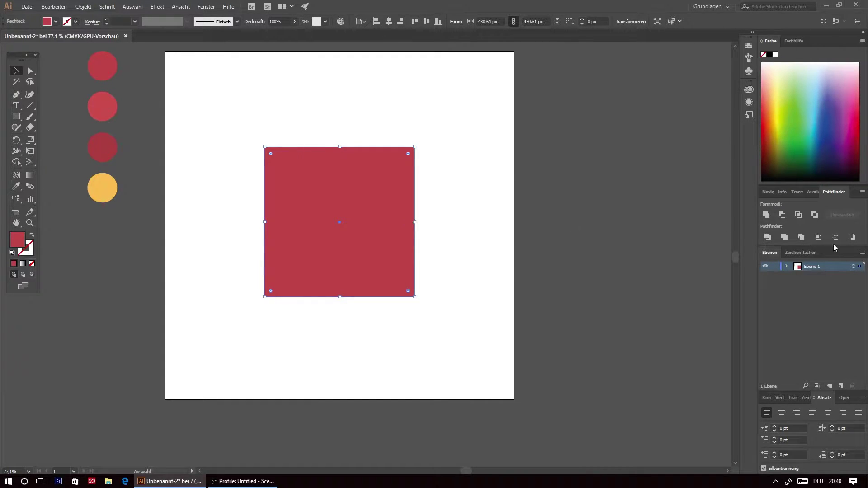
pyautogui.click(811, 193)
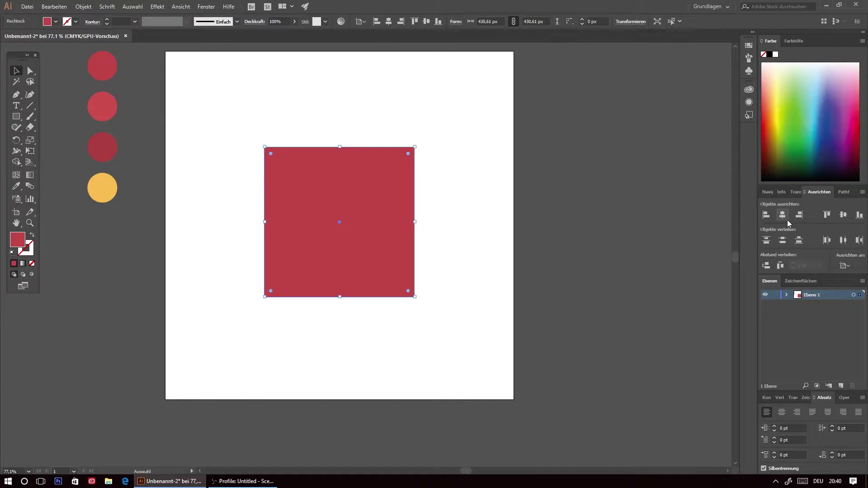
pyautogui.click(841, 219)
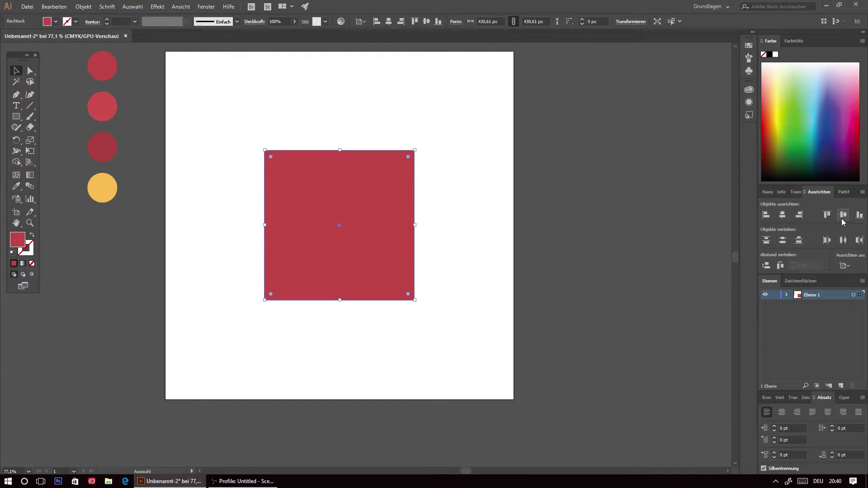
pyautogui.click(584, 230)
pyautogui.scroll(2, 497, 240)
# - Draw a wide 478.599 × 79.118 px lid bar and centre it horizontally on the square
pyautogui.click(17, 116)
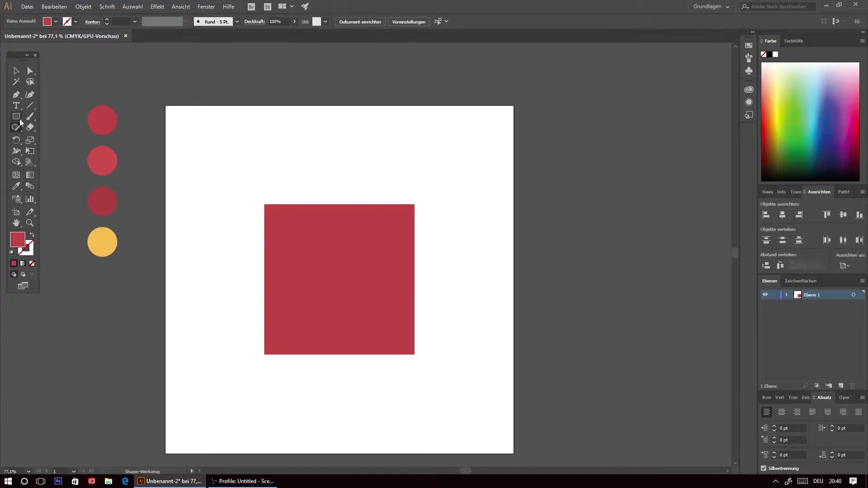
pyautogui.moveTo(257, 212)
pyautogui.mouseDown()
pyautogui.moveTo(287, 191)
pyautogui.moveTo(424, 185)
pyautogui.mouseUp()
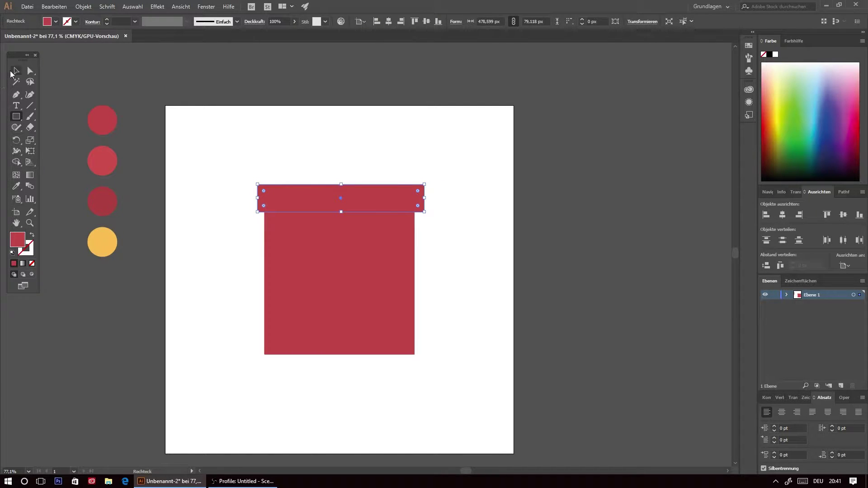
pyautogui.click(11, 72)
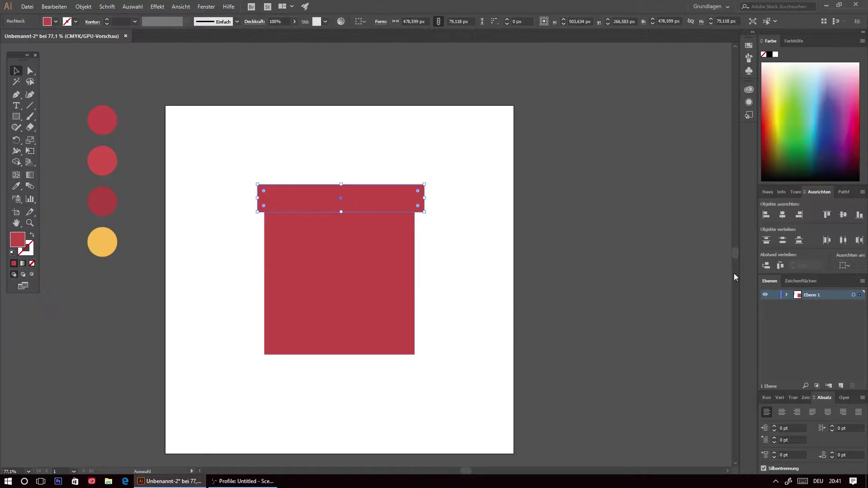
pyautogui.keyDown('shift'); pyautogui.click(363, 262); pyautogui.keyUp('shift')
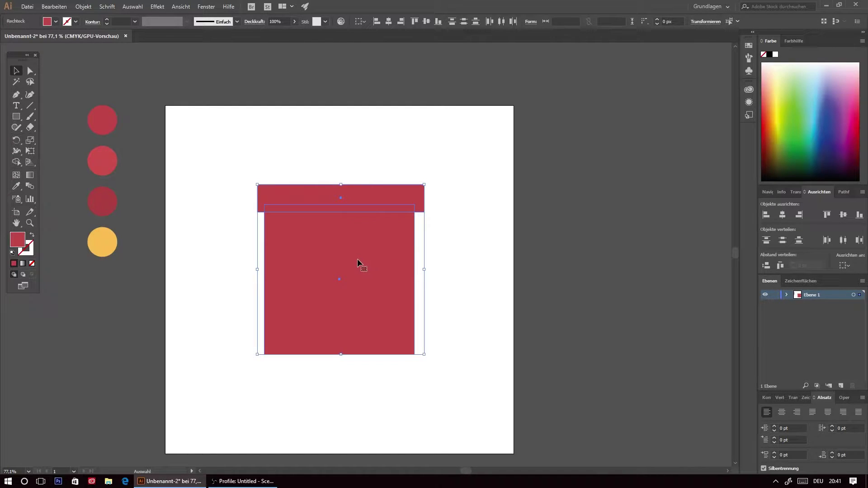
pyautogui.click(389, 25)
pyautogui.click(476, 170)
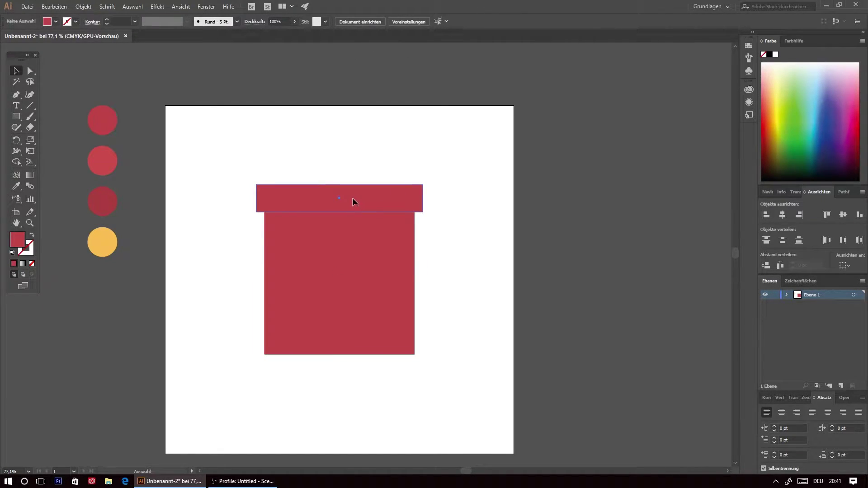
# - Nudge the lid bar down about 9 px and fill it with the second circle's lighter red
pyautogui.moveTo(351, 199); pyautogui.dragTo(351, 202)
pyautogui.click(523, 173)
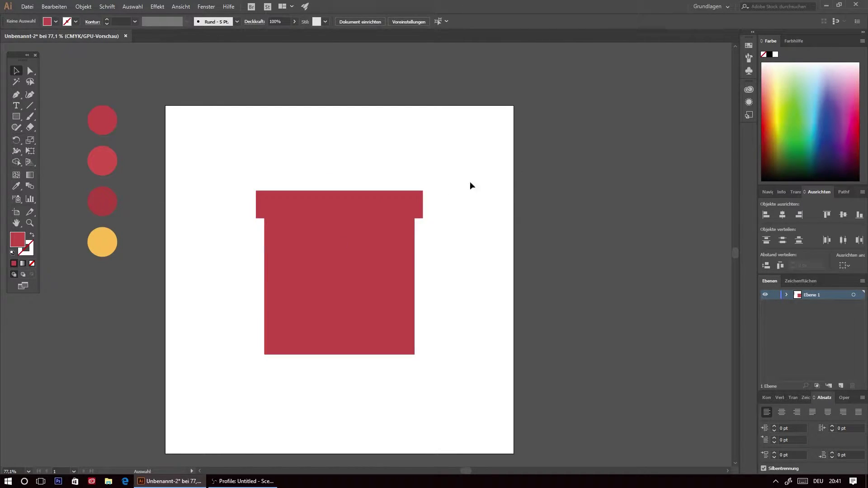
pyautogui.click(356, 199)
pyautogui.press('i')
pyautogui.click(112, 149)
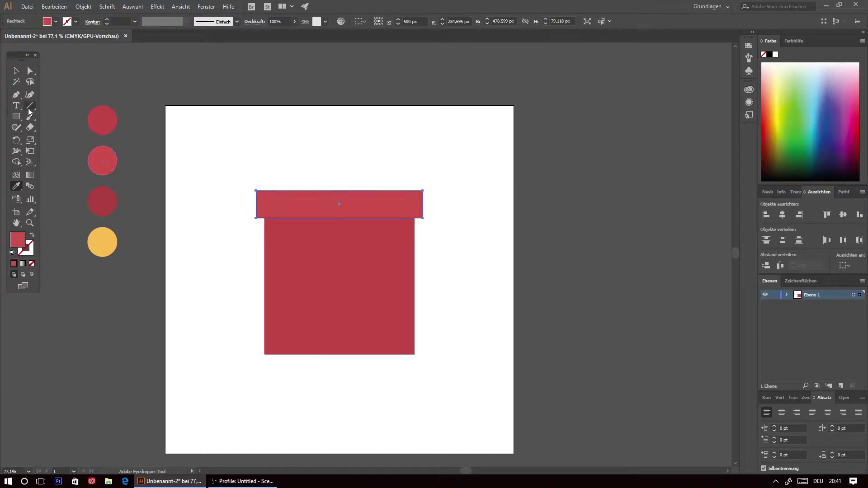
pyautogui.press('v')
pyautogui.click(373, 117)
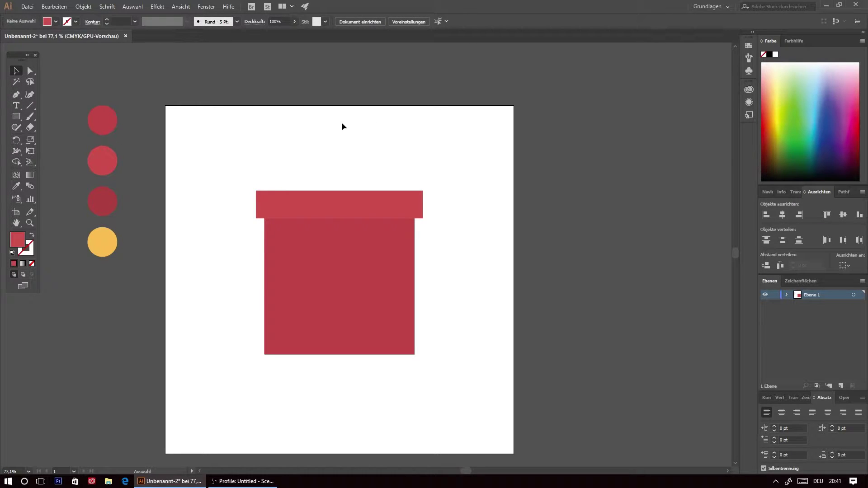
pyautogui.click(16, 116)
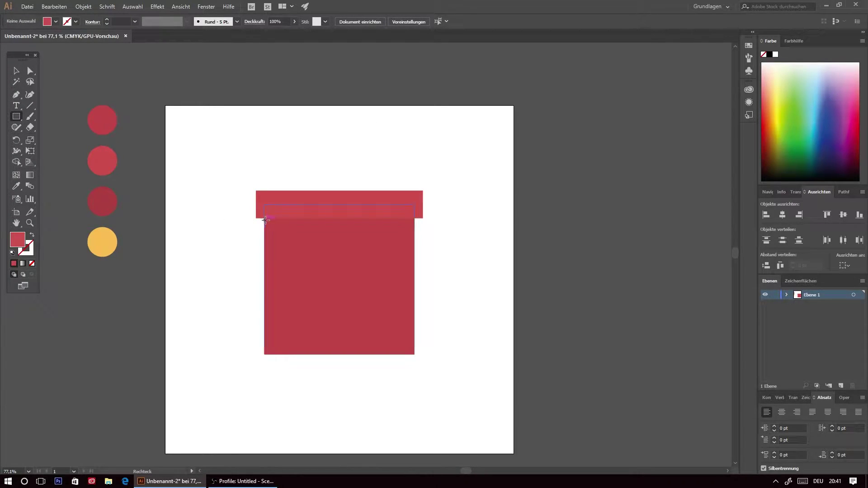
# - Add a 31 px shadow strip under the lid in the third circle's darker red
pyautogui.moveTo(264, 218); pyautogui.dragTo(415, 227)
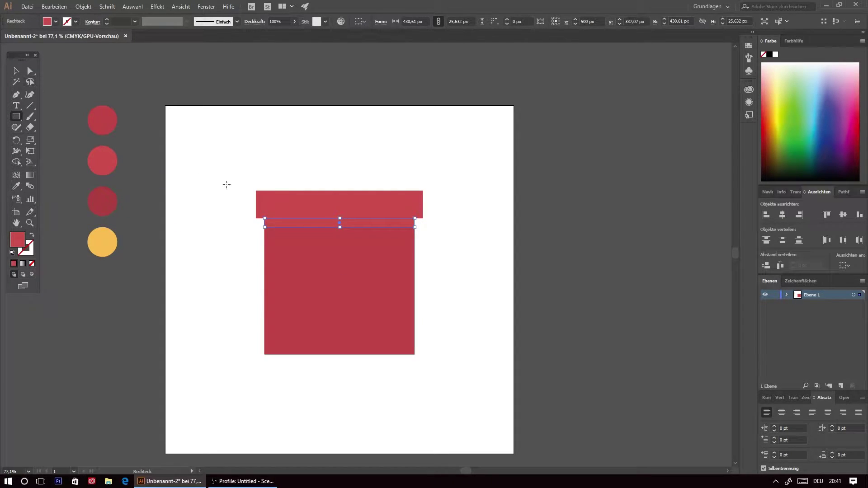
pyautogui.press('i')
pyautogui.click(103, 201)
pyautogui.press('v')
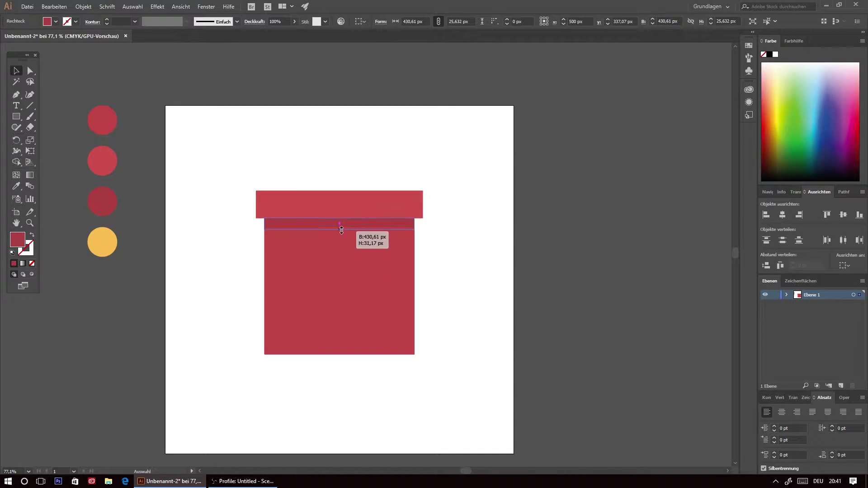
pyautogui.moveTo(340, 227); pyautogui.dragTo(341, 229)
pyautogui.click(510, 218)
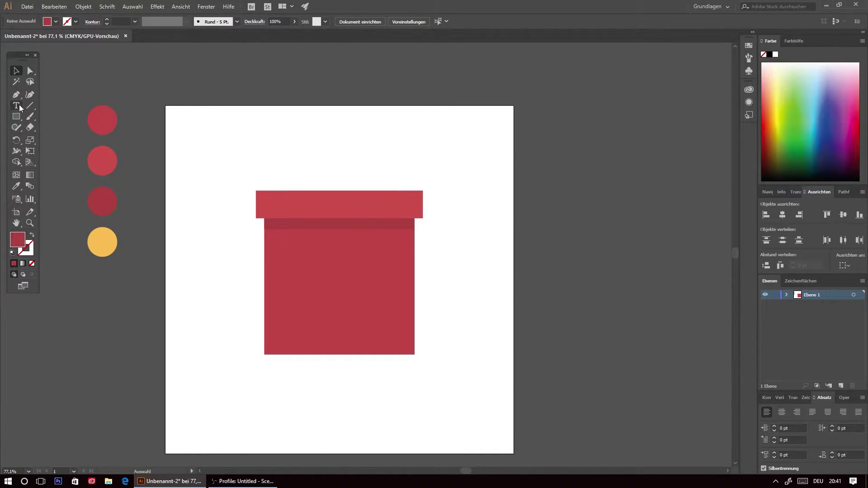
# - Add a lid-width strip over the lid's lower edge filled with the top circle's red
pyautogui.press('m')
pyautogui.moveTo(257, 219); pyautogui.dragTo(423, 208)
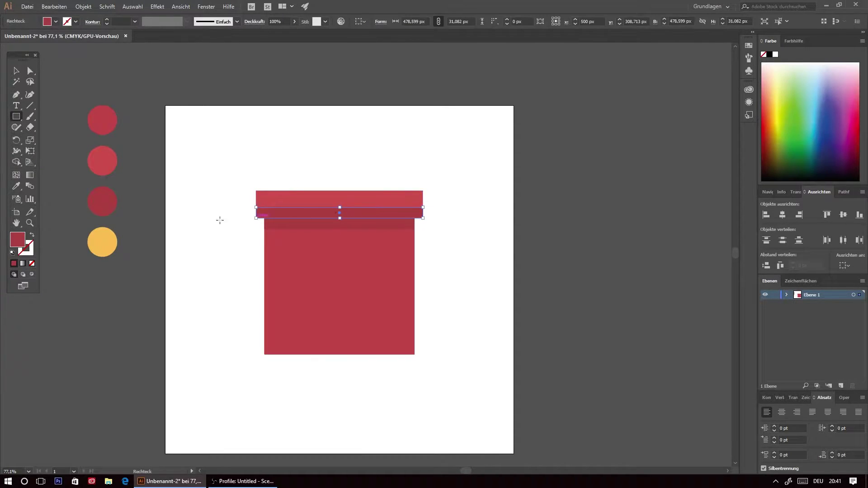
pyautogui.press('i')
pyautogui.click(311, 191)
pyautogui.doubleClick(17, 239)
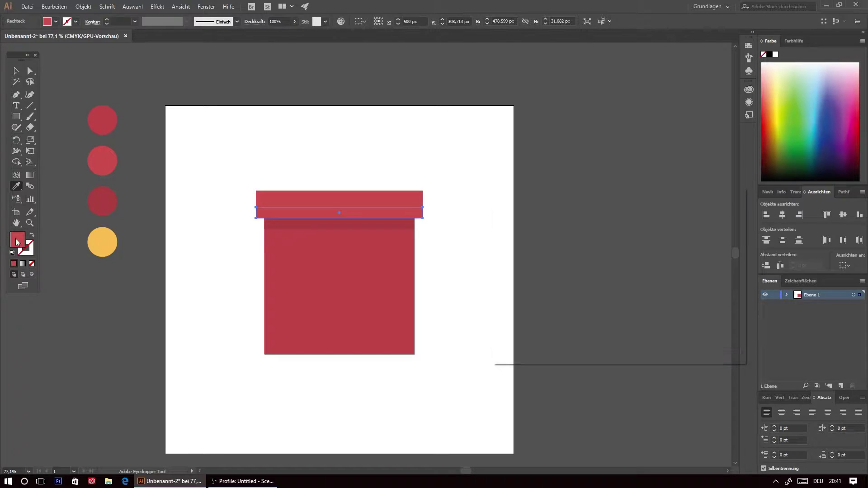
pyautogui.click(714, 222)
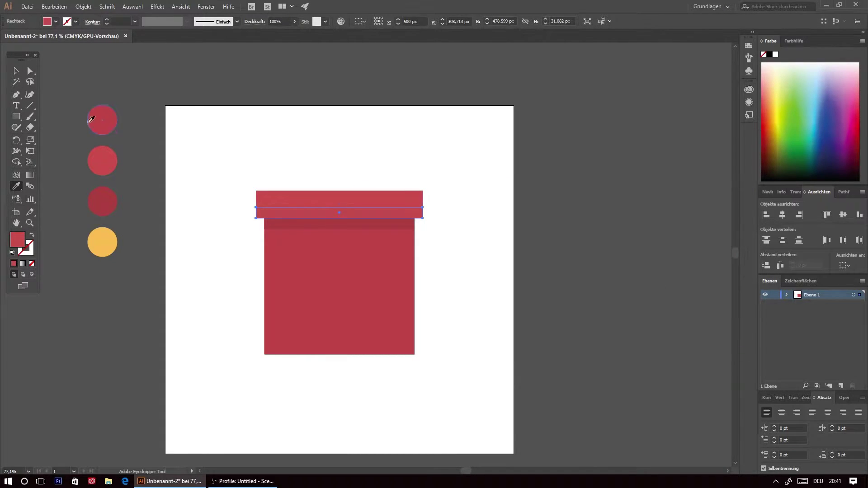
pyautogui.press('v')
pyautogui.click(178, 107)
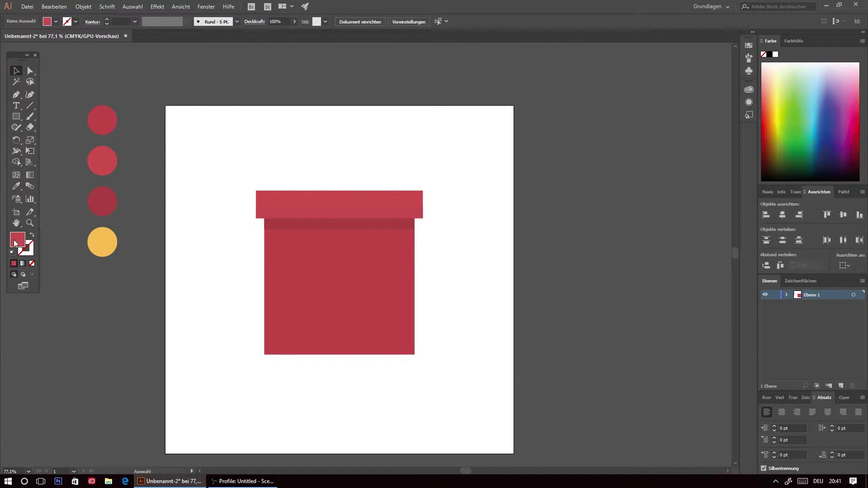
pyautogui.press('z')
pyautogui.moveTo(352, 257); pyautogui.dragTo(288, 242)
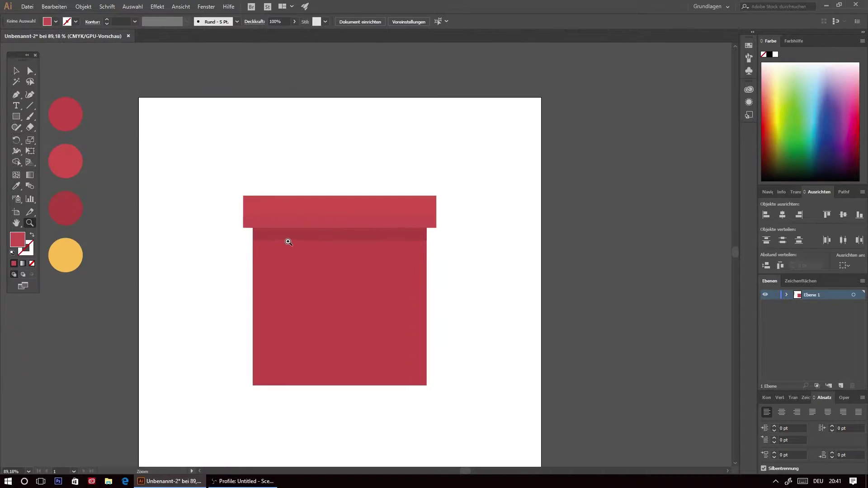
# - Draw a 156.104 px circle above the lid with the Ellipse tool
pyautogui.moveTo(219, 213); pyautogui.dragTo(212, 230)
pyautogui.moveTo(21, 55); pyautogui.dragTo(14, 55)
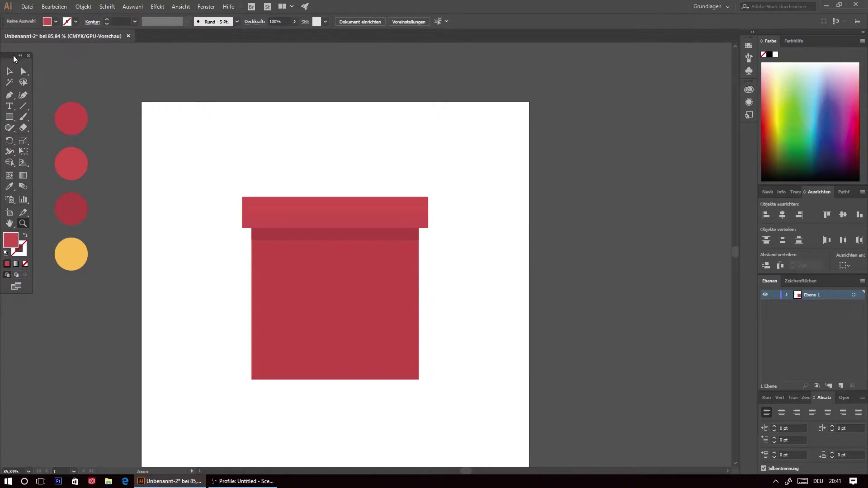
pyautogui.scroll(-3, 341, 229)
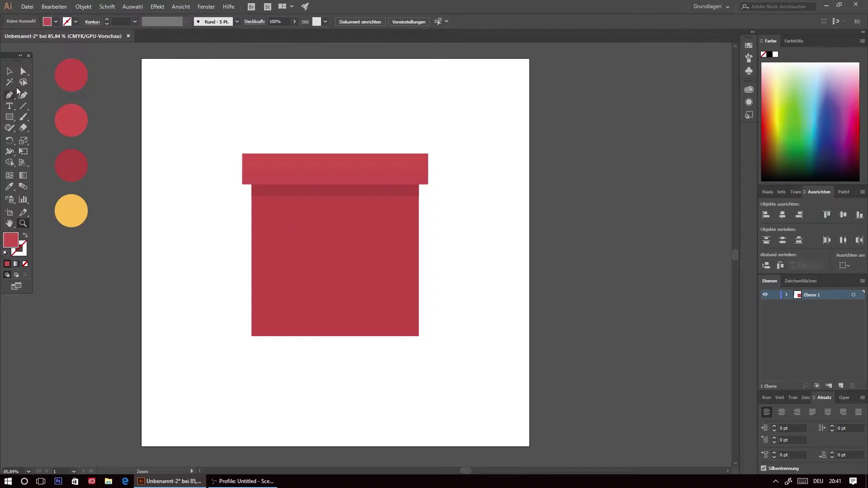
pyautogui.press('v')
pyautogui.moveTo(9, 116); pyautogui.dragTo(40, 139)
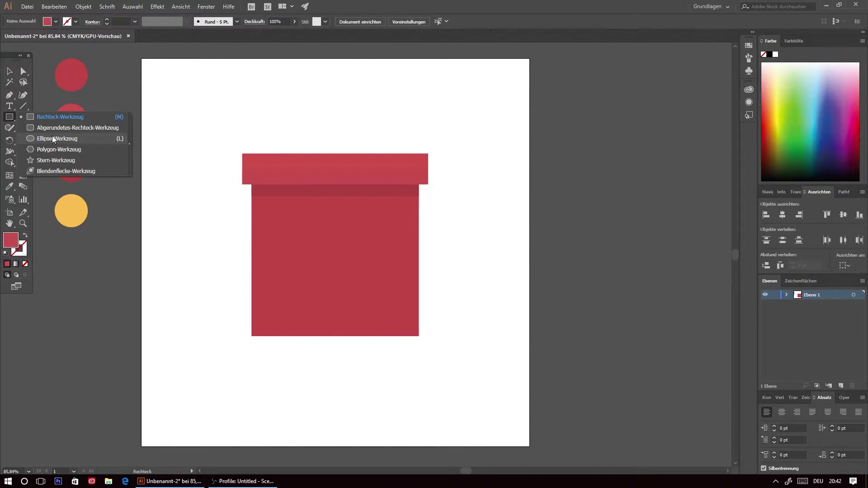
pyautogui.click(53, 138)
pyautogui.scroll(1, 290, 131)
pyautogui.moveTo(372, 149)
pyautogui.mouseDown()
pyautogui.moveTo(317, 110)
pyautogui.moveTo(311, 87)
pyautogui.mouseUp()
# - Fill the circle with the yellow swatch colour using the Eyedropper, then deselect it
pyautogui.click(23, 224)
pyautogui.scroll(2, 301, 192)
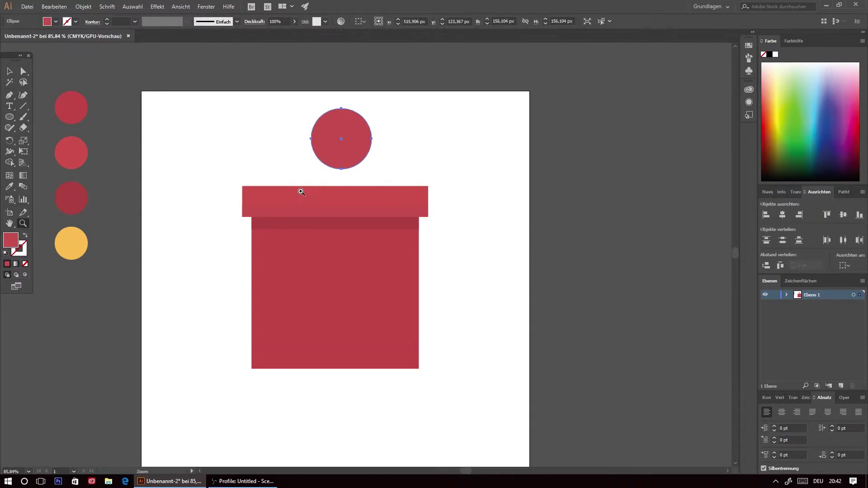
pyautogui.click(325, 161)
pyautogui.scroll(2, 339, 139)
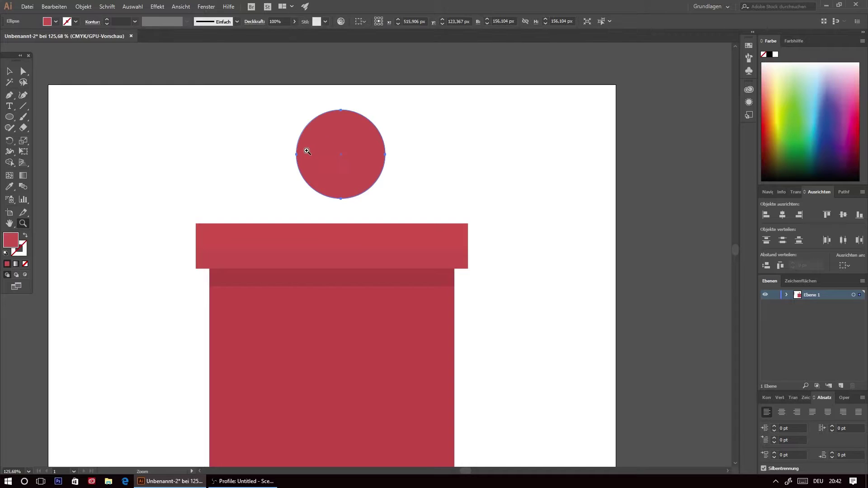
pyautogui.keyDown('alt'); pyautogui.click(280, 173); pyautogui.keyUp('alt')
pyautogui.press('i')
pyautogui.click(58, 262)
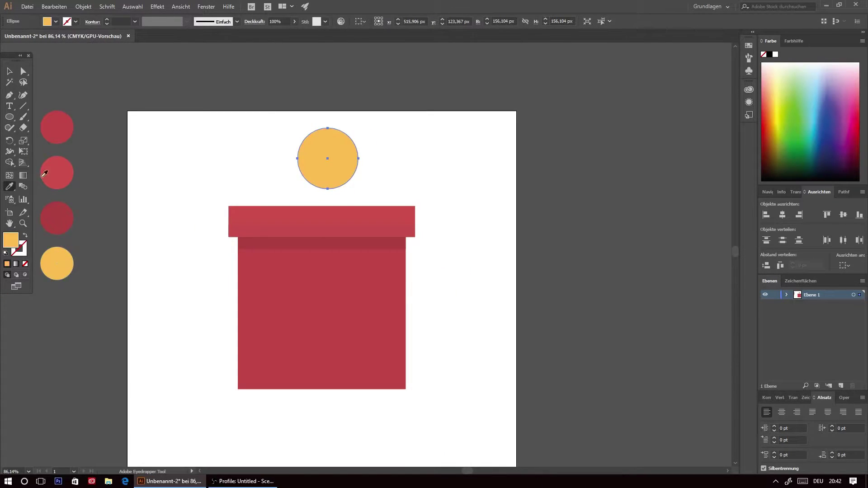
pyautogui.hotkey('ctrl', 'shift', 'a')
pyautogui.press('z')
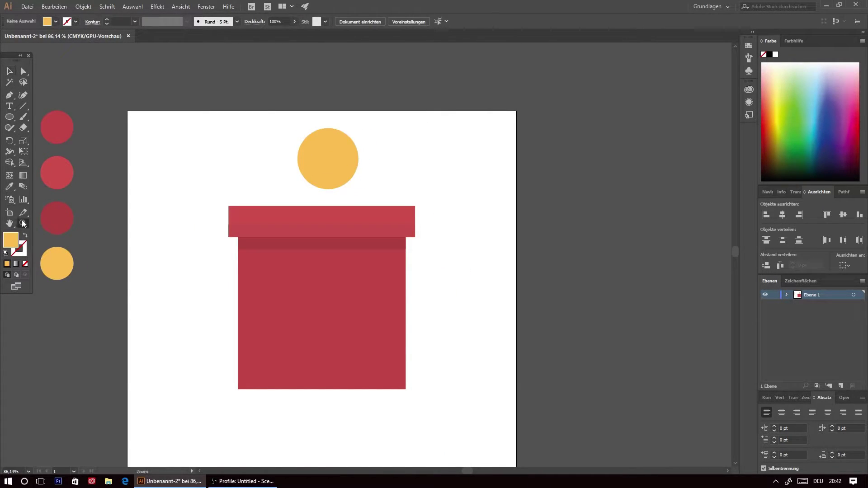
pyautogui.click(368, 170)
# - Pull the circle's bottom anchor down into the lid and sharpen it into a teardrop tip
pyautogui.moveTo(369, 169); pyautogui.dragTo(88, 116)
pyautogui.click(29, 76)
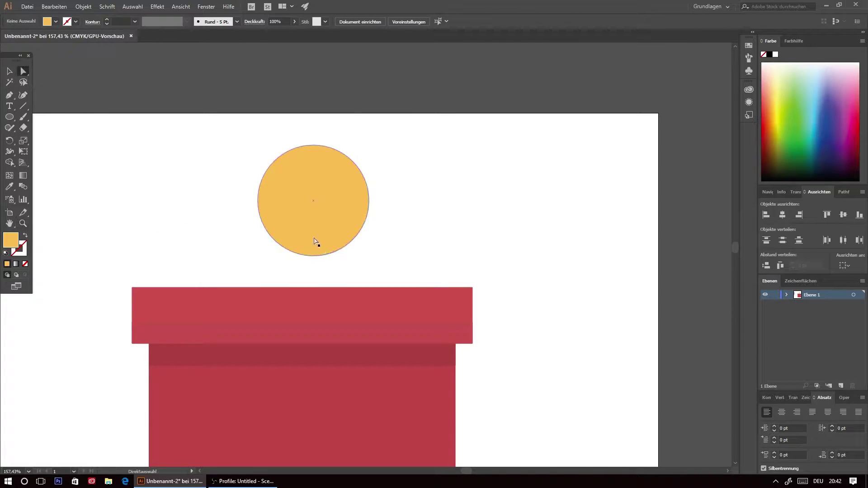
pyautogui.click(315, 241)
pyautogui.click(313, 256)
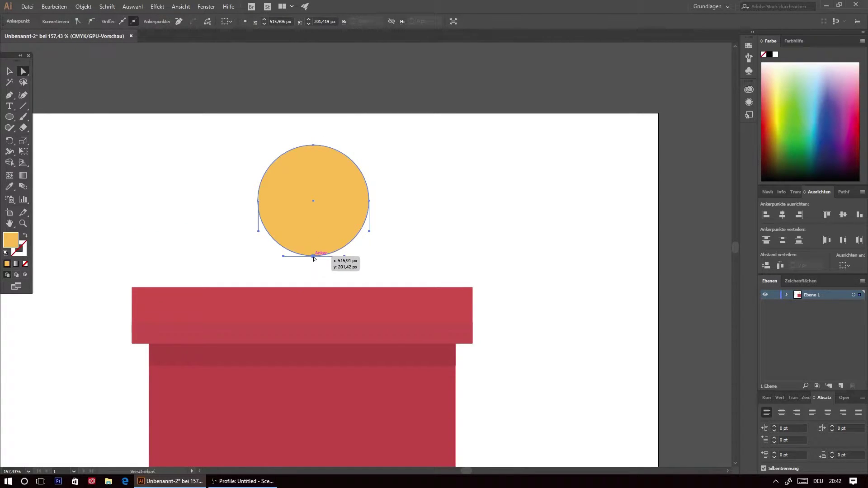
pyautogui.moveTo(314, 256); pyautogui.dragTo(315, 364)
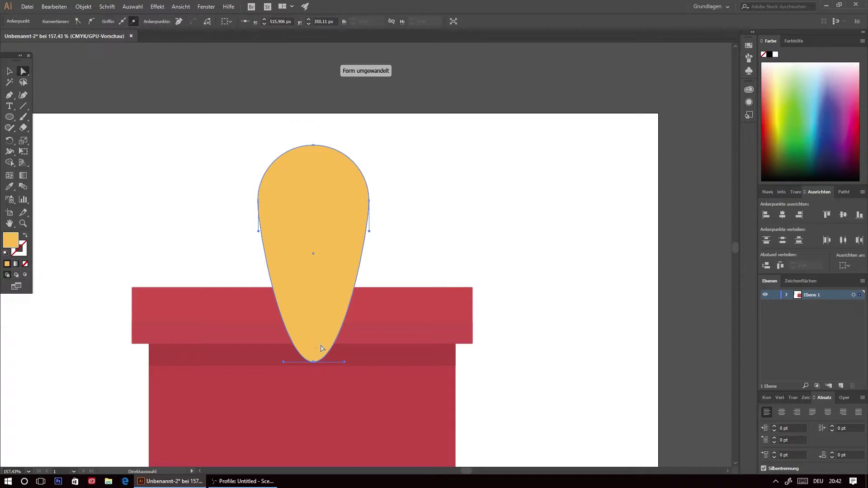
pyautogui.scroll(-1, 315, 317)
pyautogui.moveTo(316, 331)
pyautogui.mouseDown()
pyautogui.moveTo(294, 332)
pyautogui.moveTo(314, 329)
pyautogui.mouseUp()
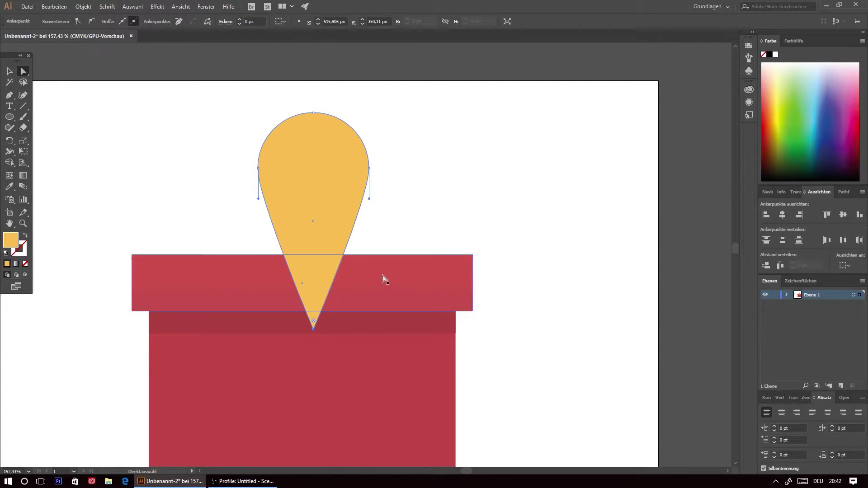
# - Paste a duplicate teardrop and align it exactly over the original
pyautogui.press('v')
pyautogui.hotkey('ctrl', 'c')
pyautogui.hotkey('ctrl', 'v')
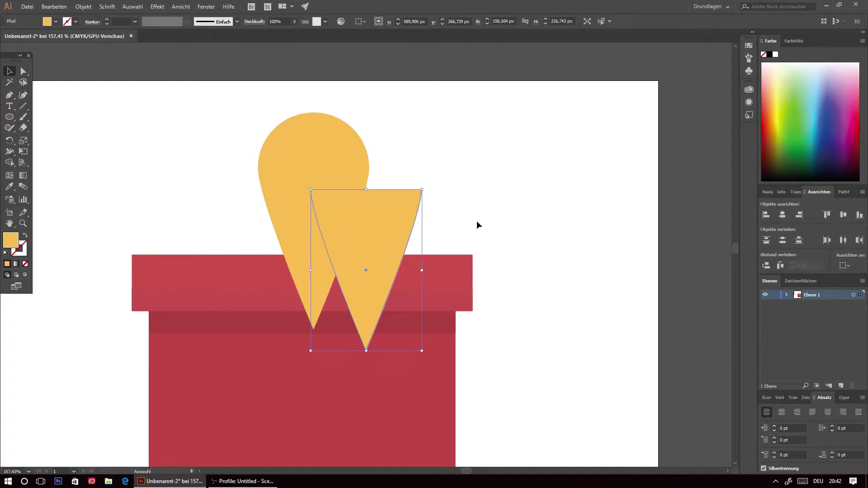
pyautogui.hotkey('ctrl', 'z')
pyautogui.press('a')
pyautogui.click(327, 188)
pyautogui.hotkey('ctrl', 'c')
pyautogui.hotkey('ctrl', 'v')
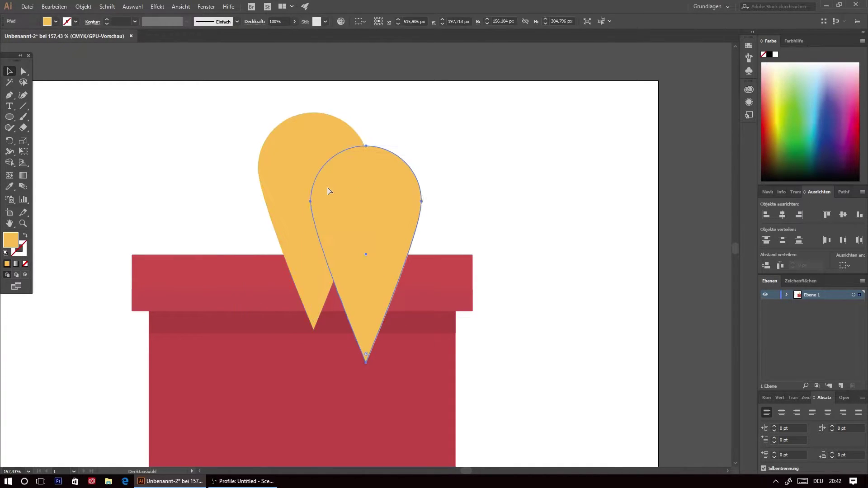
pyautogui.press('v')
pyautogui.keyDown('shift'); pyautogui.click(290, 186); pyautogui.keyUp('shift')
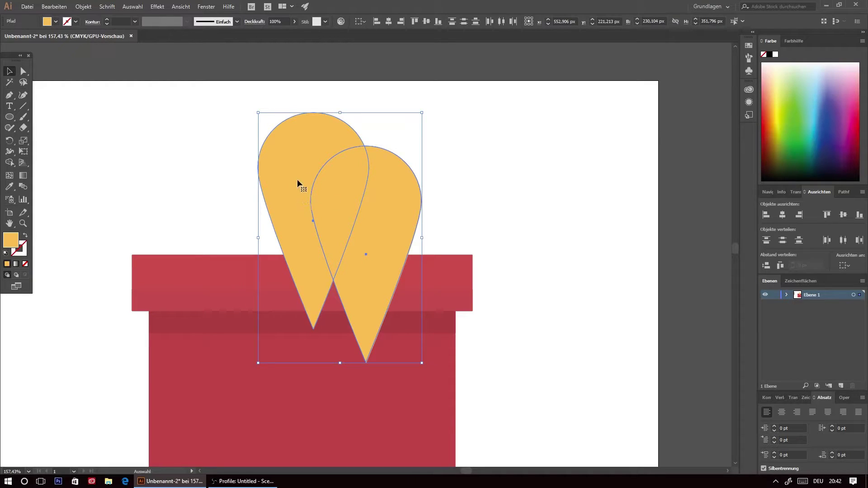
pyautogui.click(297, 179)
pyautogui.click(389, 22)
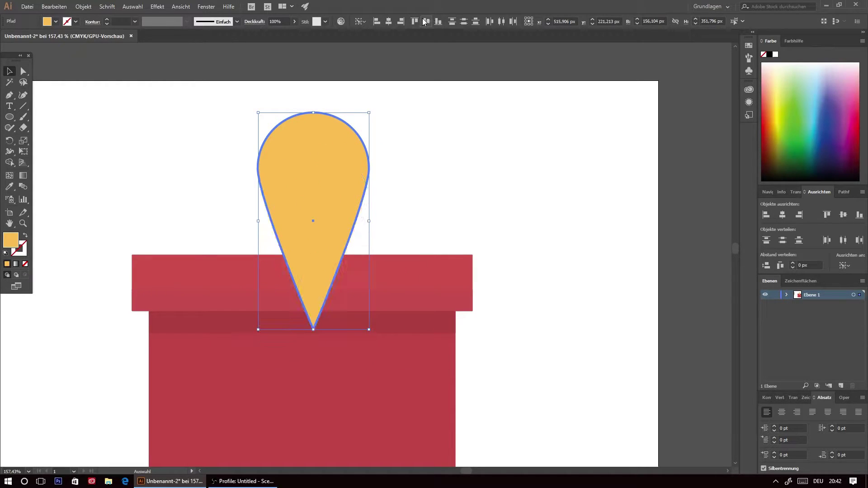
pyautogui.click(433, 125)
# - Shrink the copy and cut it from the outer teardrop with Pathfinder Minus Front
pyautogui.click(337, 151)
pyautogui.moveTo(369, 112); pyautogui.dragTo(349, 136)
pyautogui.click(416, 151)
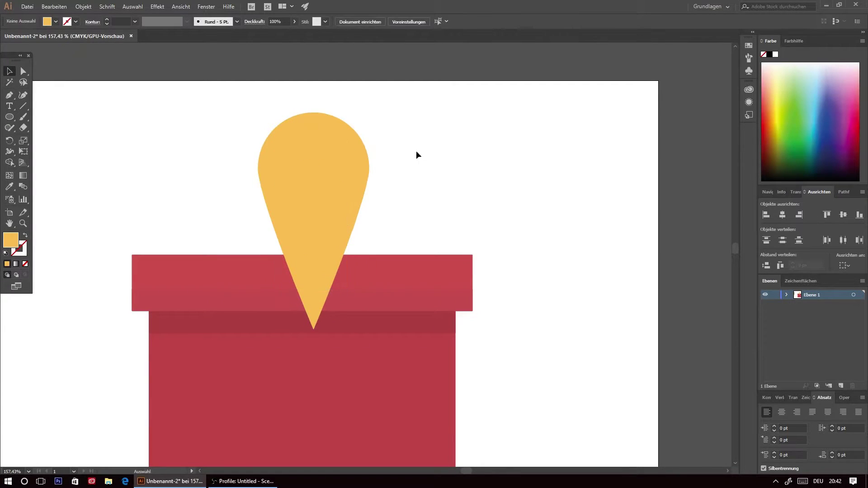
pyautogui.click(348, 162)
pyautogui.keyDown('shift'); pyautogui.click(299, 183); pyautogui.keyUp('shift')
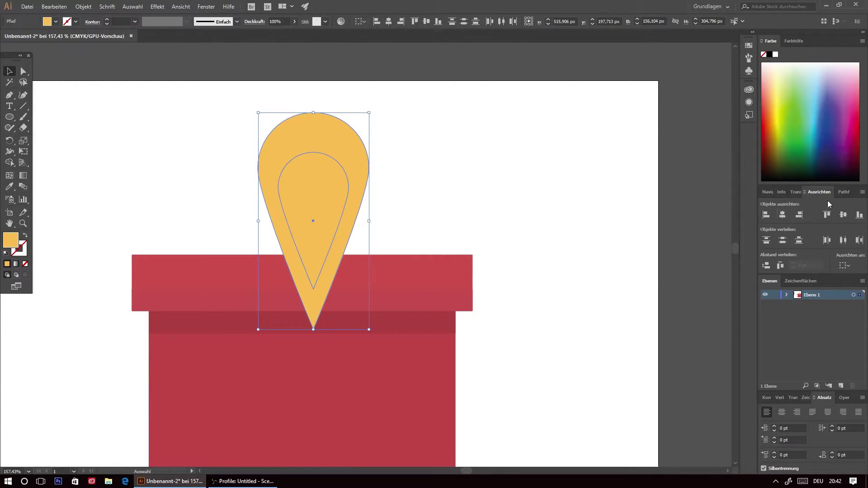
pyautogui.click(839, 194)
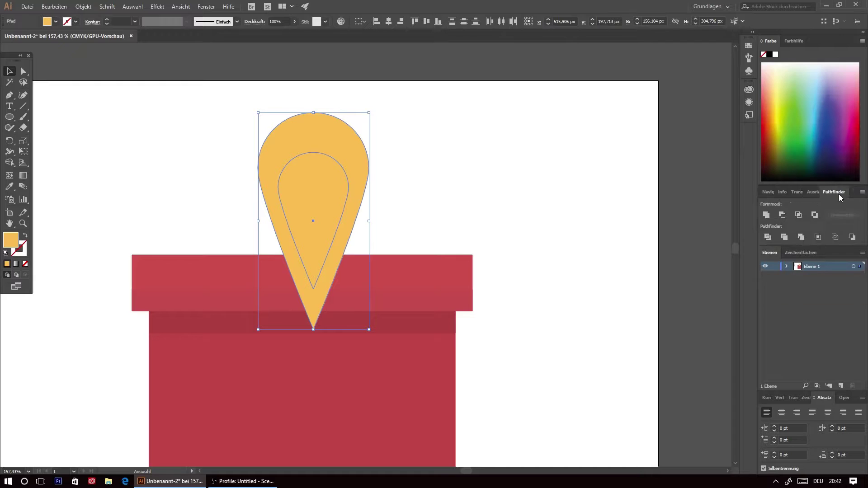
pyautogui.click(782, 215)
pyautogui.click(577, 227)
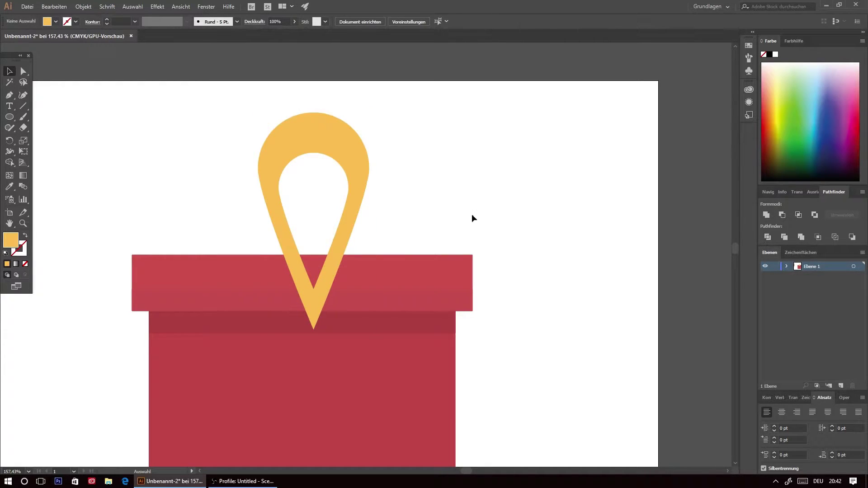
# - Round the loop's pointed bottom anchor by dragging its live corner widget
pyautogui.click(23, 72)
pyautogui.click(313, 327)
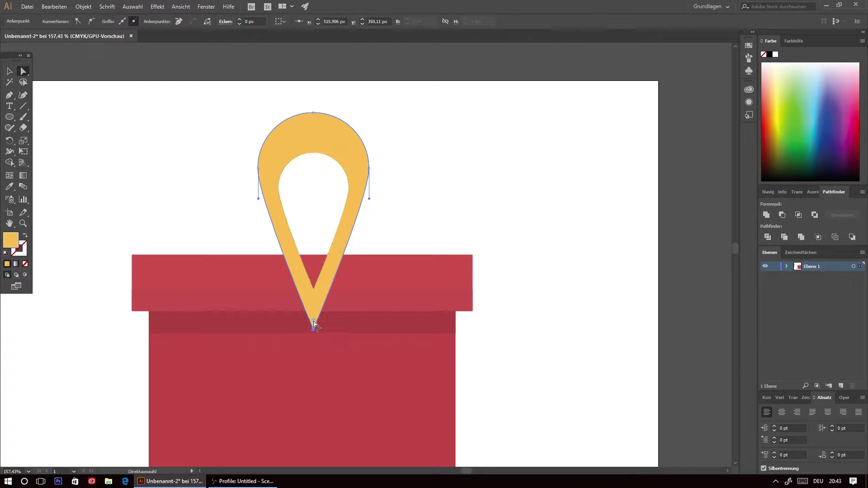
pyautogui.moveTo(314, 323); pyautogui.dragTo(332, 301)
pyautogui.click(424, 227)
pyautogui.scroll(-2, 418, 217)
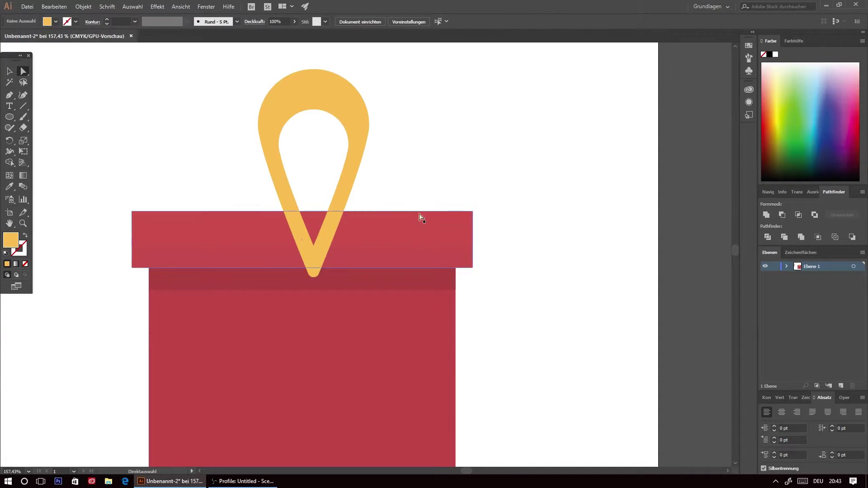
# - Rotate the hollow loop to lean right and move it onto the lid
pyautogui.press('v')
pyautogui.click(353, 101)
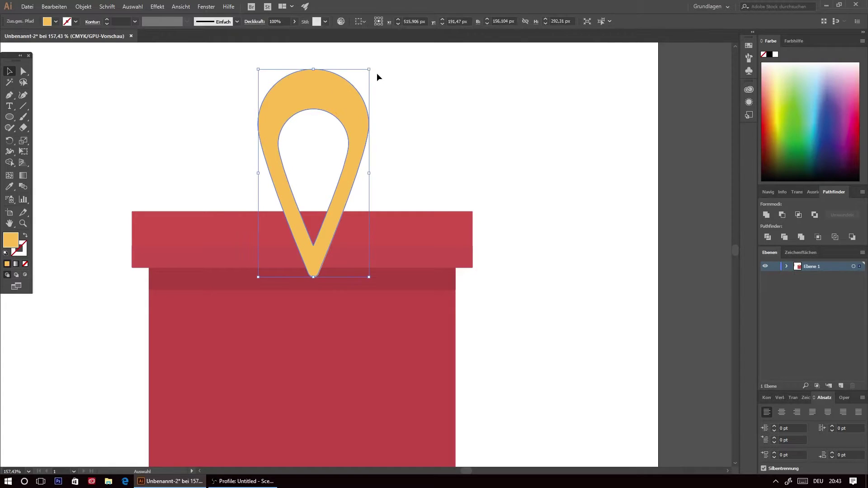
pyautogui.moveTo(373, 64); pyautogui.dragTo(455, 92)
pyautogui.moveTo(389, 144); pyautogui.dragTo(425, 124)
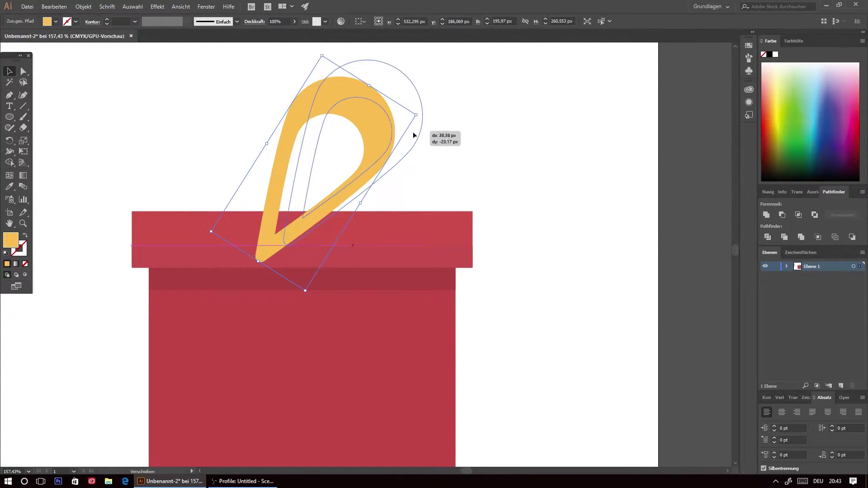
# - Select the loop and all box shapes and scale the whole gift down
pyautogui.scroll(2, 426, 128)
pyautogui.press('z')
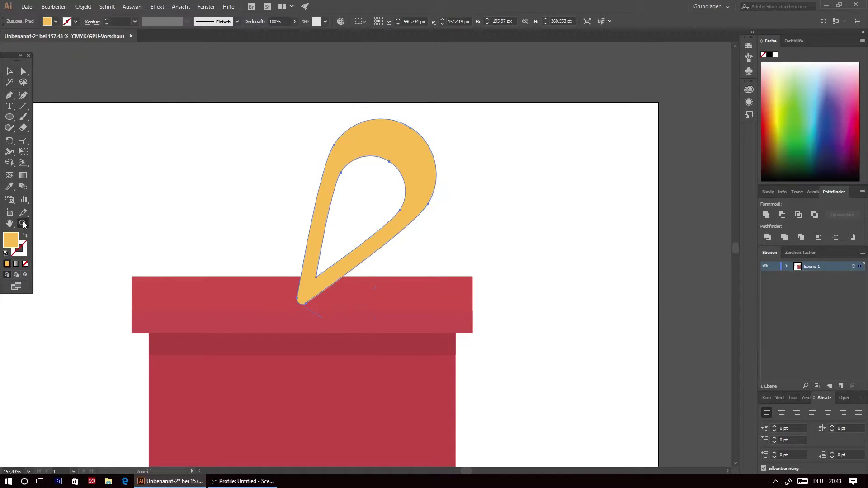
pyautogui.scroll(-2, 327, 237)
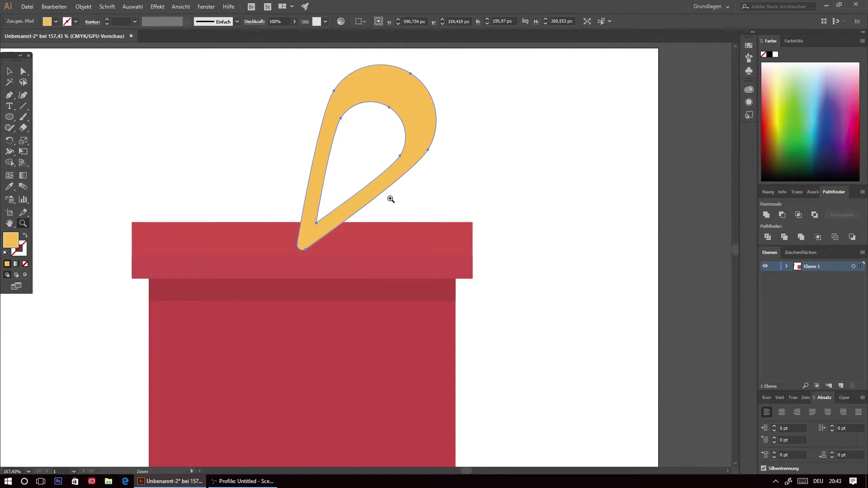
pyautogui.scroll(1, 391, 199)
pyautogui.scroll(1, 380, 217)
pyautogui.moveTo(369, 236); pyautogui.dragTo(285, 302)
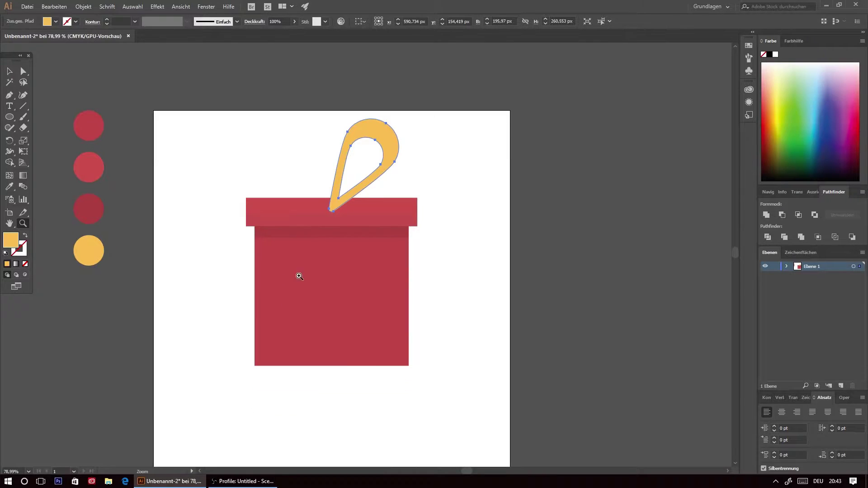
pyautogui.click(9, 71)
pyautogui.moveTo(465, 418); pyautogui.dragTo(211, 107)
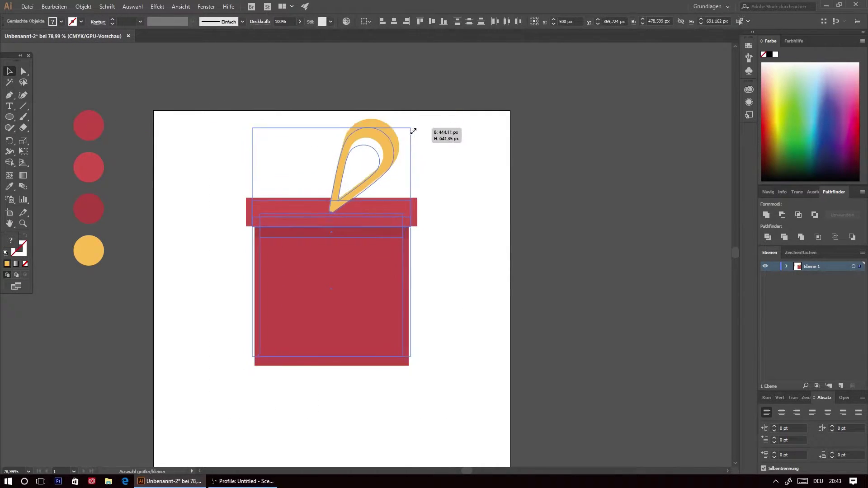
pyautogui.moveTo(420, 119); pyautogui.dragTo(398, 151)
pyautogui.click(473, 162)
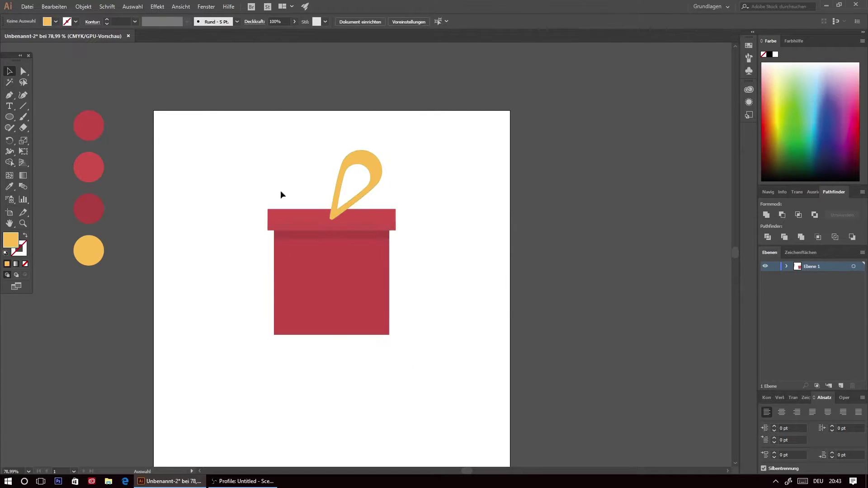
# - Nudge the loop slightly up and to the right on the lid
pyautogui.click(24, 223)
pyautogui.moveTo(320, 194); pyautogui.dragTo(513, 177)
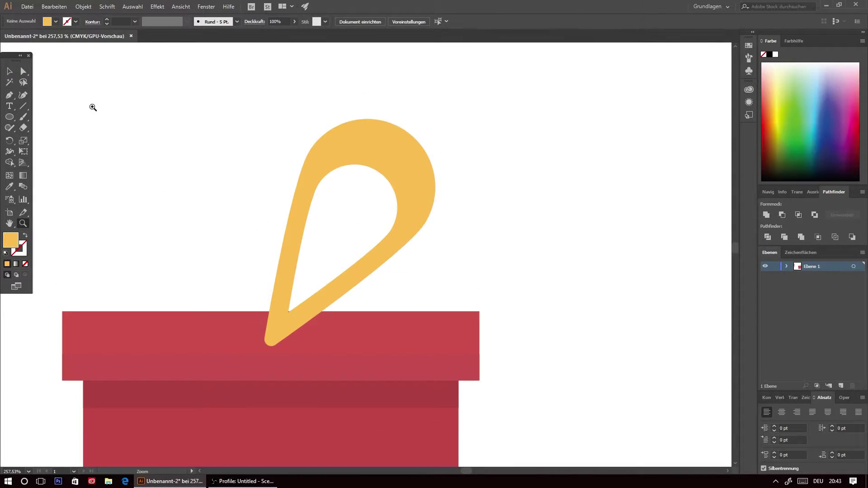
pyautogui.click(9, 71)
pyautogui.moveTo(423, 170); pyautogui.dragTo(444, 156)
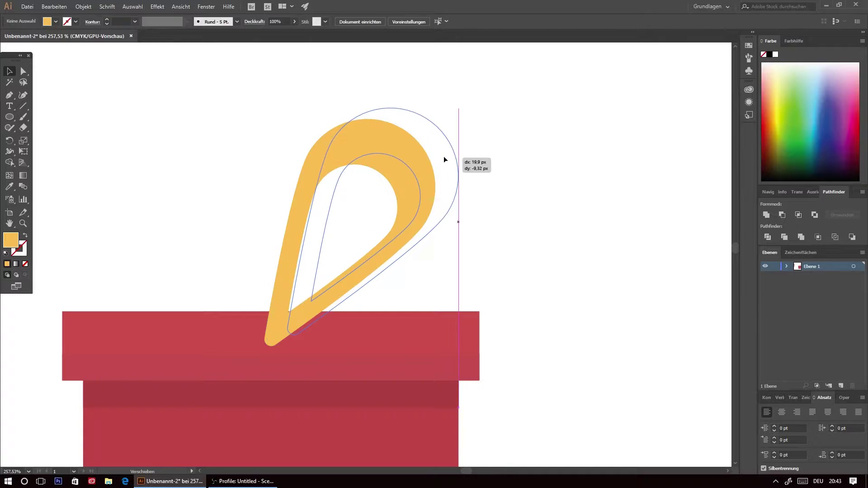
pyautogui.scroll(-1, 438, 172)
pyautogui.scroll(-1, 453, 182)
pyautogui.click(520, 183)
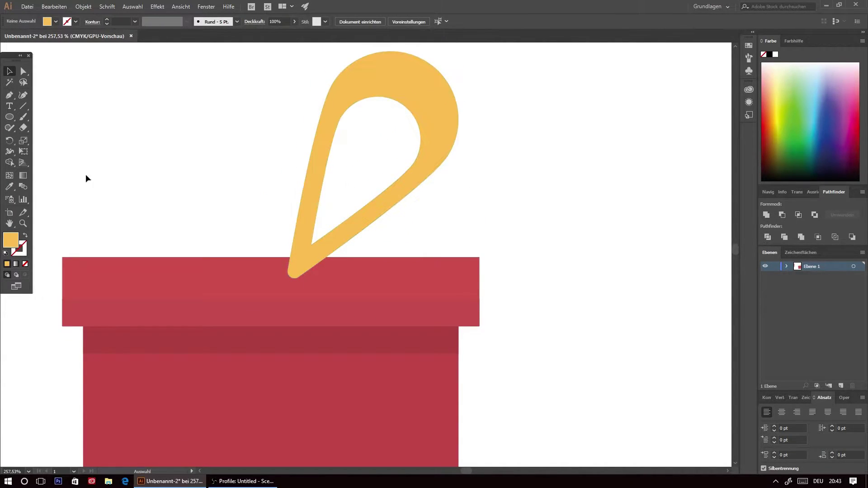
pyautogui.click(9, 95)
# - Draw a closed notched ribbon tail from the loop's base toward the upper right
pyautogui.click(312, 279)
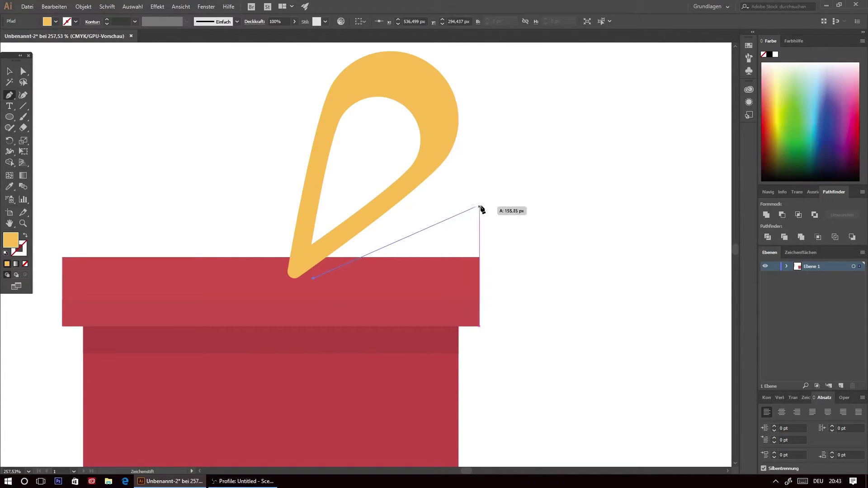
pyautogui.click(499, 173)
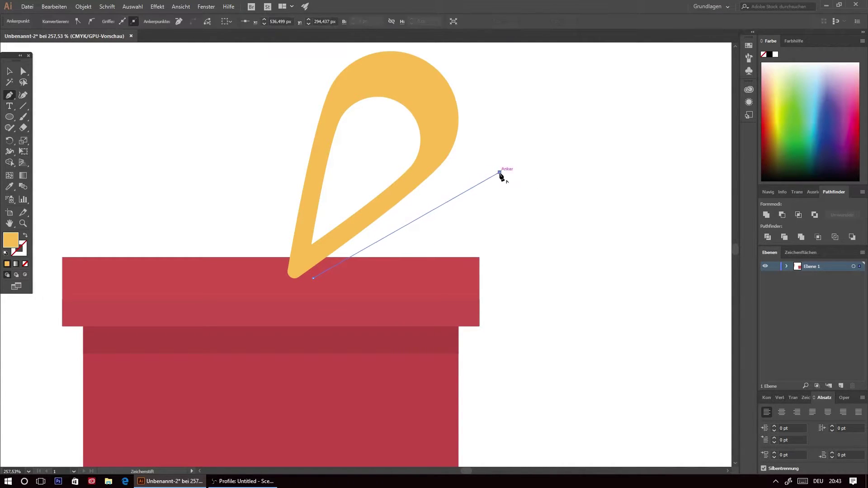
pyautogui.click(484, 200)
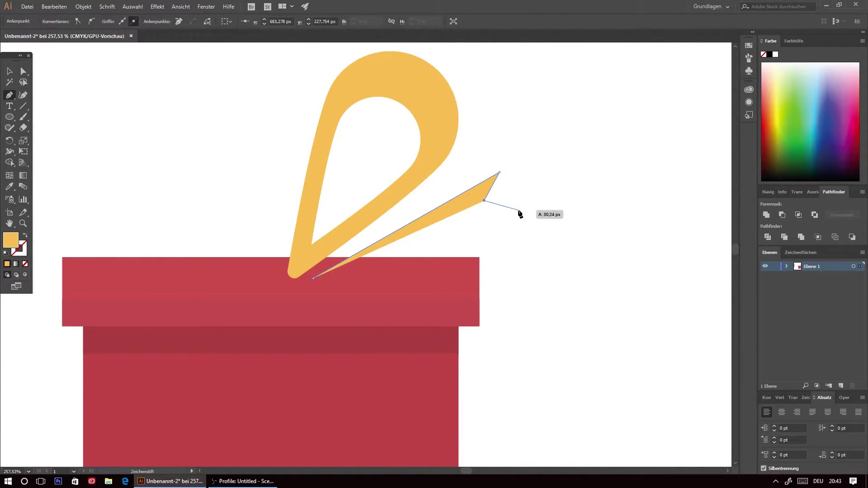
pyautogui.click(518, 210)
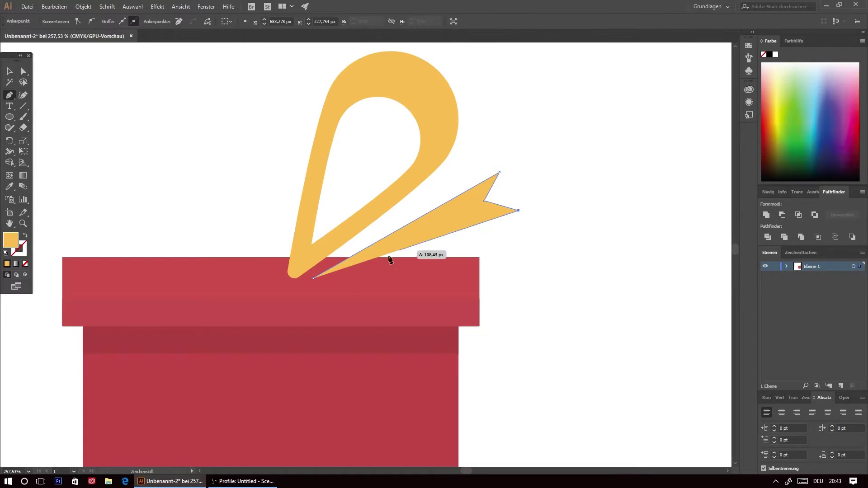
pyautogui.click(327, 284)
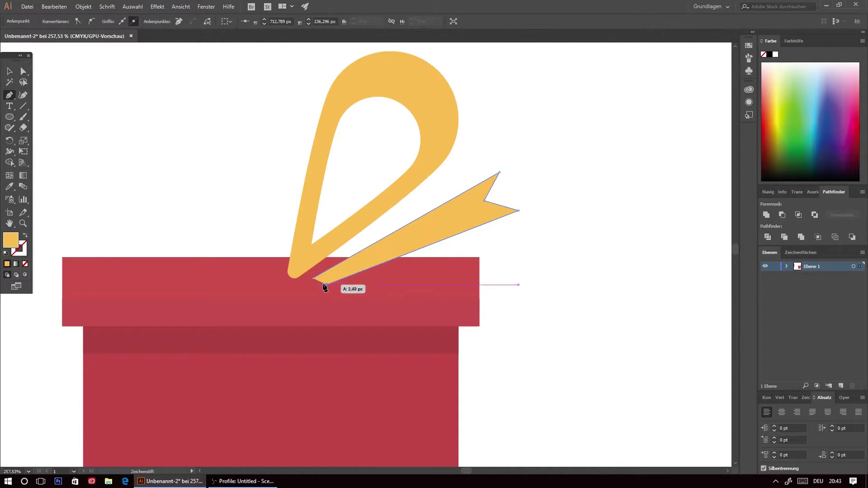
pyautogui.click(313, 279)
# - Adjust the ribbon tail's notch anchor slightly with Direct Selection, then deselect
pyautogui.click(7, 72)
pyautogui.click(199, 123)
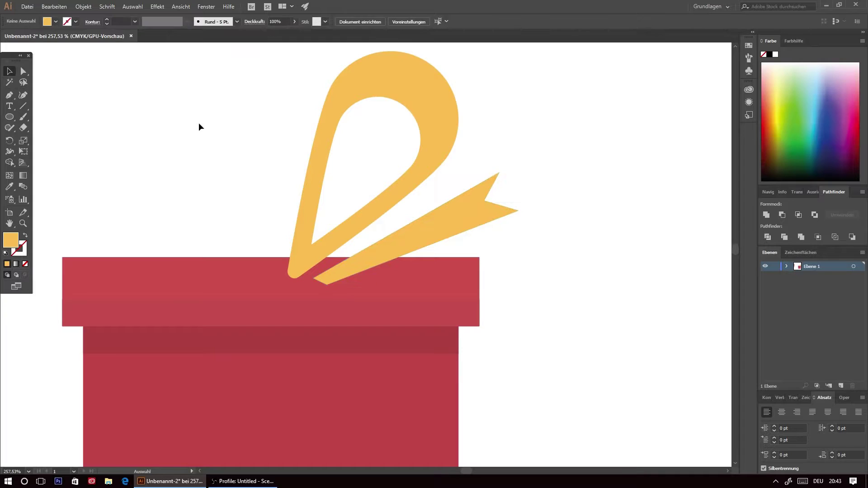
pyautogui.scroll(-1, 225, 131)
pyautogui.click(24, 72)
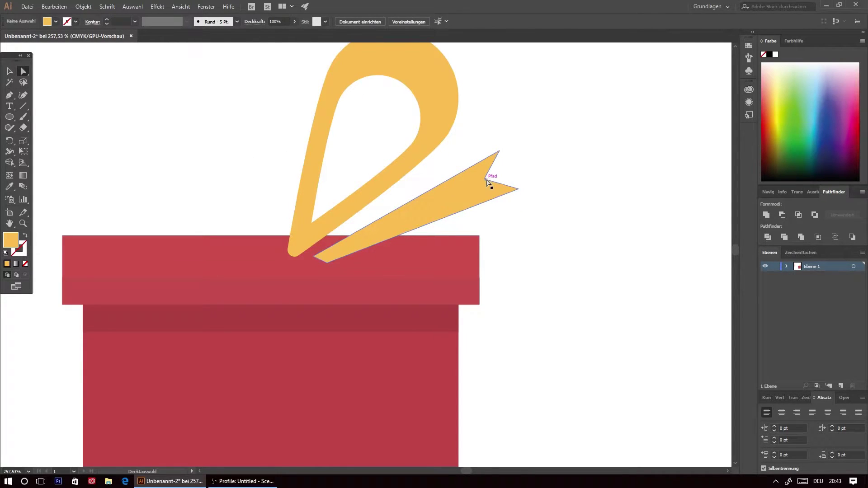
pyautogui.moveTo(484, 179); pyautogui.dragTo(488, 180)
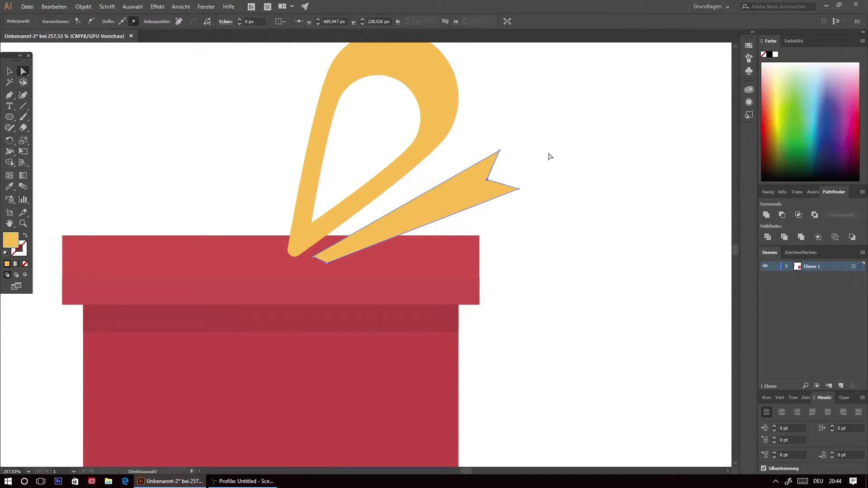
pyautogui.click(550, 156)
pyautogui.scroll(1, 550, 161)
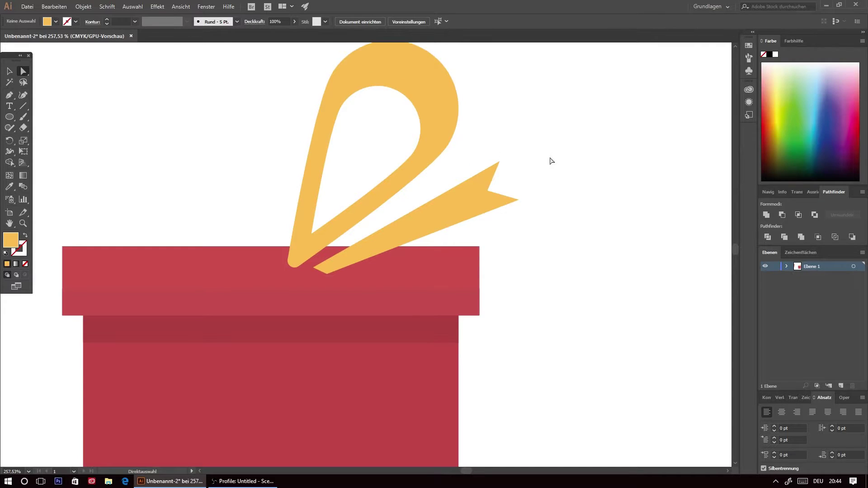
# - Group the bow loop and ribbon tail, send the group behind the red lid, and nudge it up-left
pyautogui.press('v')
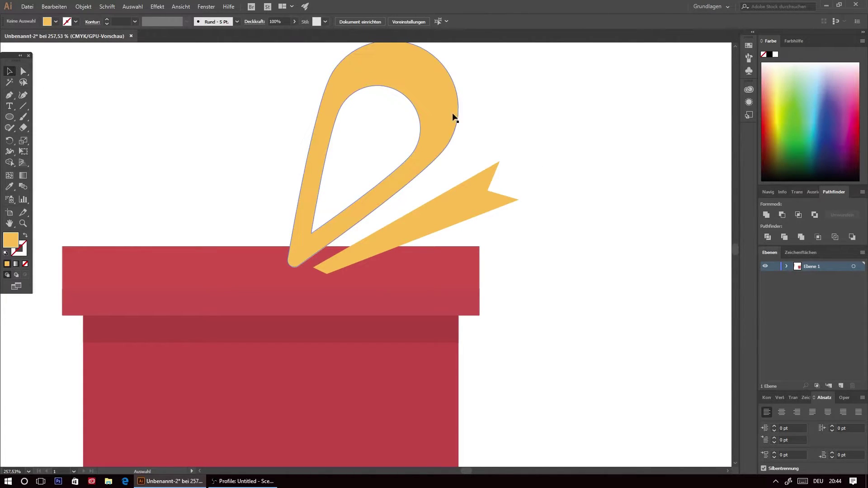
pyautogui.click(453, 116)
pyautogui.keyDown('shift'); pyautogui.click(475, 199); pyautogui.keyUp('shift')
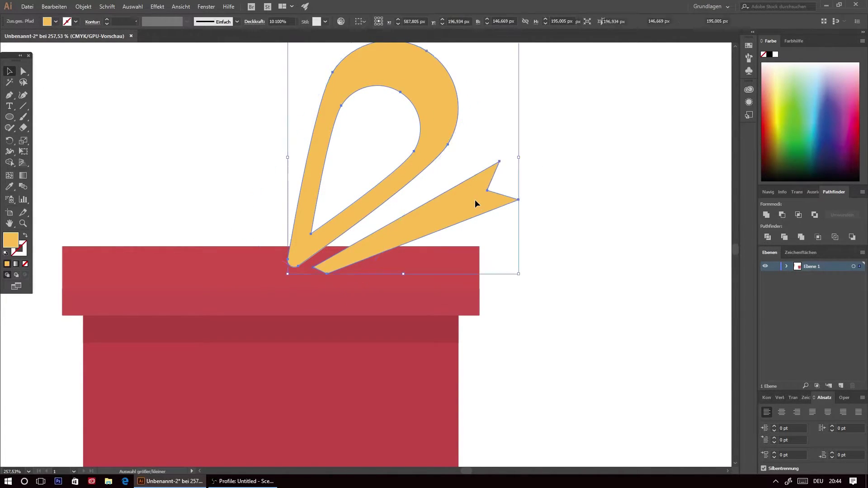
pyautogui.scroll(4, 584, 165)
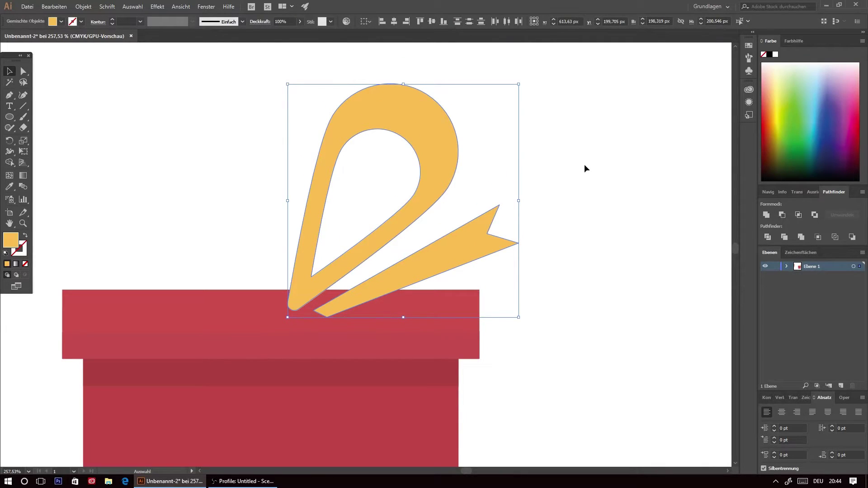
pyautogui.hotkey('ctrl', 'g')
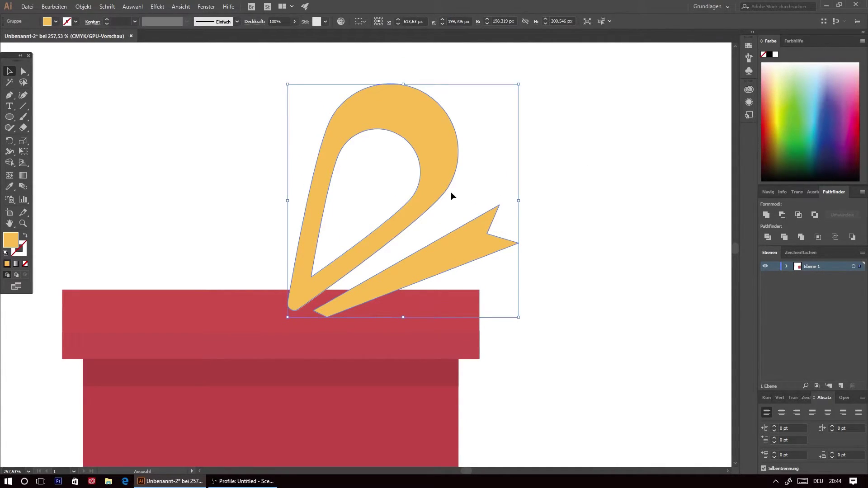
pyautogui.hotkey('ctrl', 'shift', 'b')
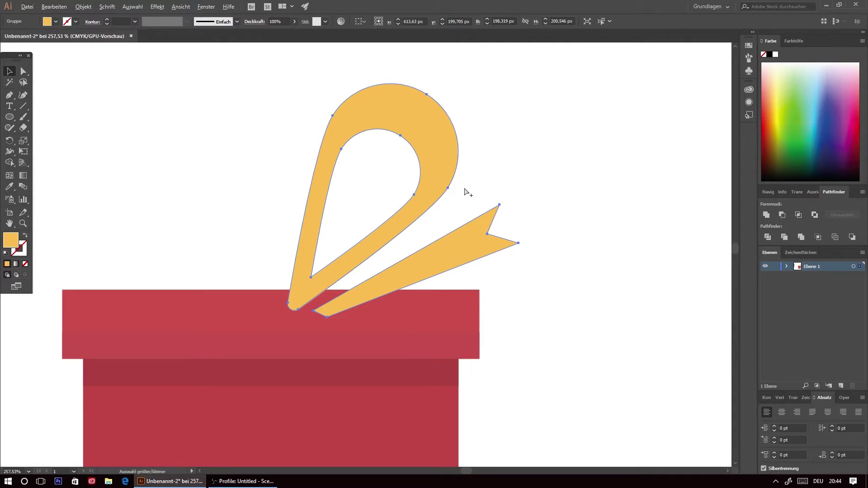
pyautogui.hotkey('ctrl', 'shift', '[')
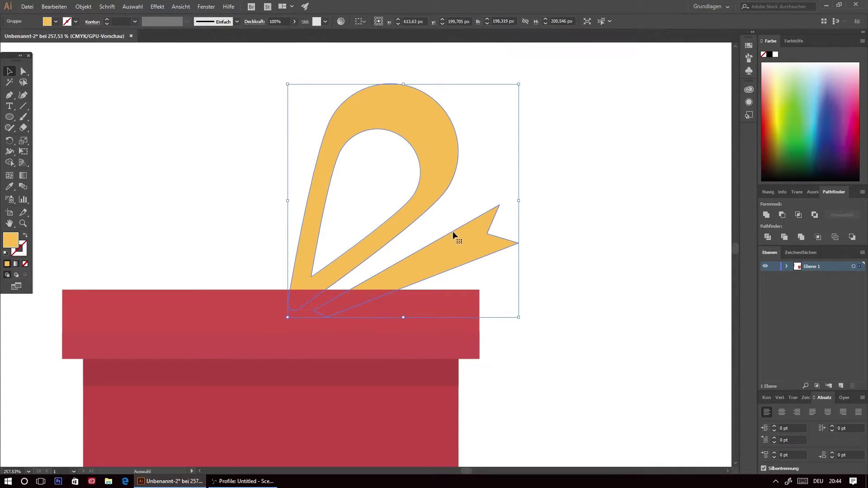
pyautogui.moveTo(449, 249); pyautogui.dragTo(448, 243)
pyautogui.click(540, 169)
# - Reselect and deselect the bow group, switching between the Selection and Pen tools
pyautogui.scroll(-1, 534, 182)
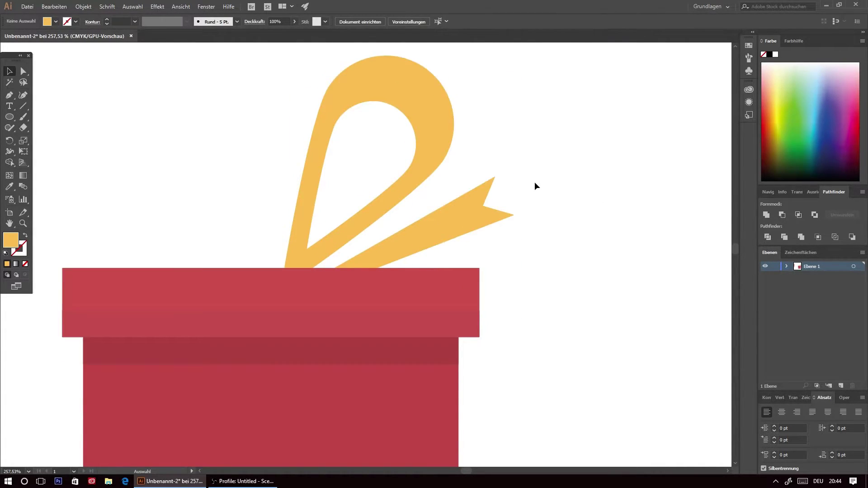
pyautogui.scroll(1, 344, 156)
pyautogui.click(10, 94)
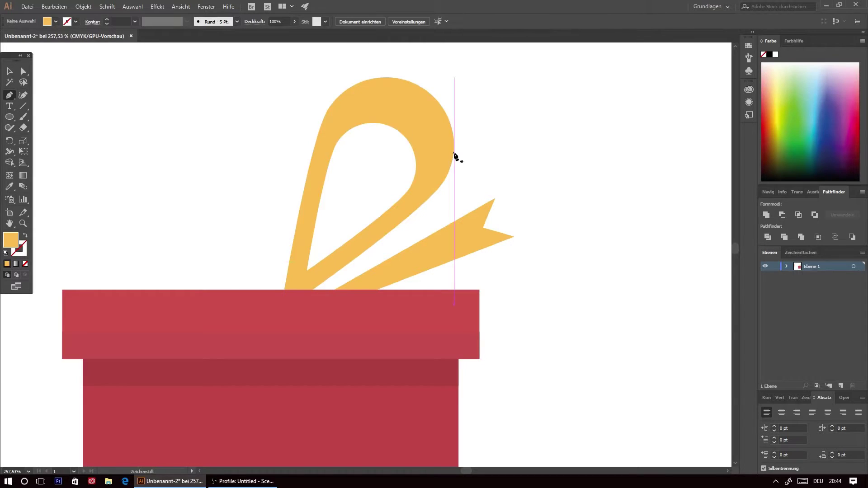
pyautogui.press('v')
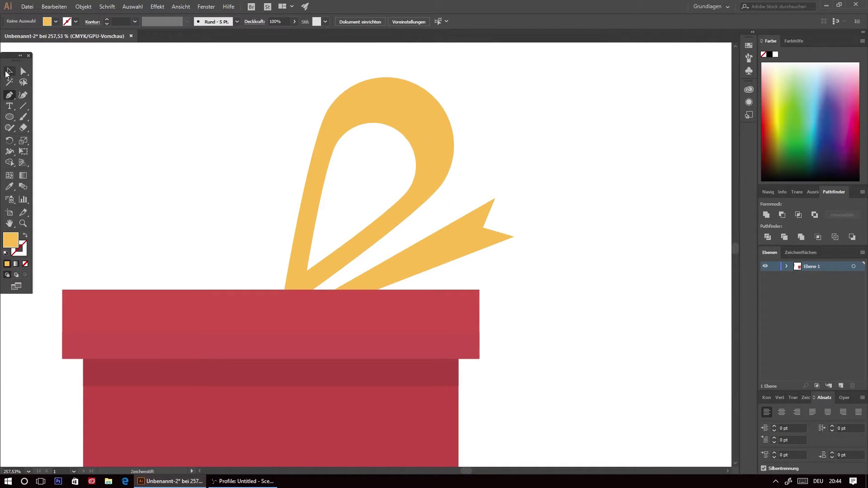
pyautogui.click(434, 150)
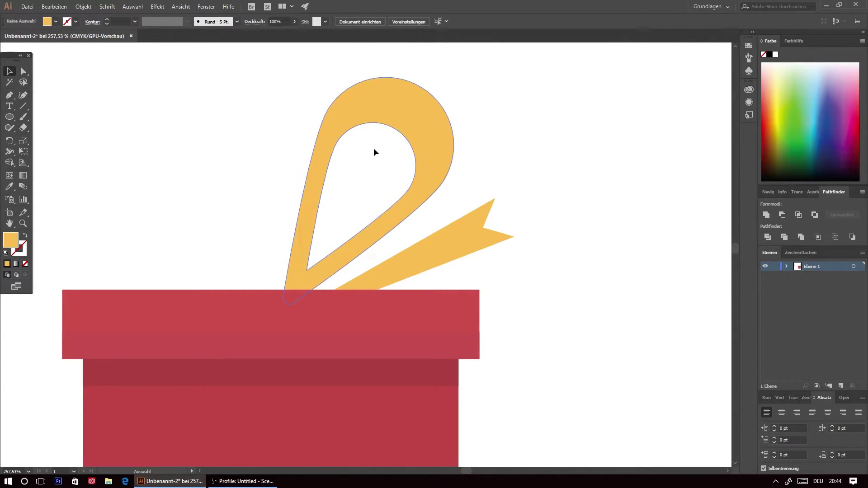
pyautogui.click(9, 95)
pyautogui.hotkey('ctrl', 'shift', 'a')
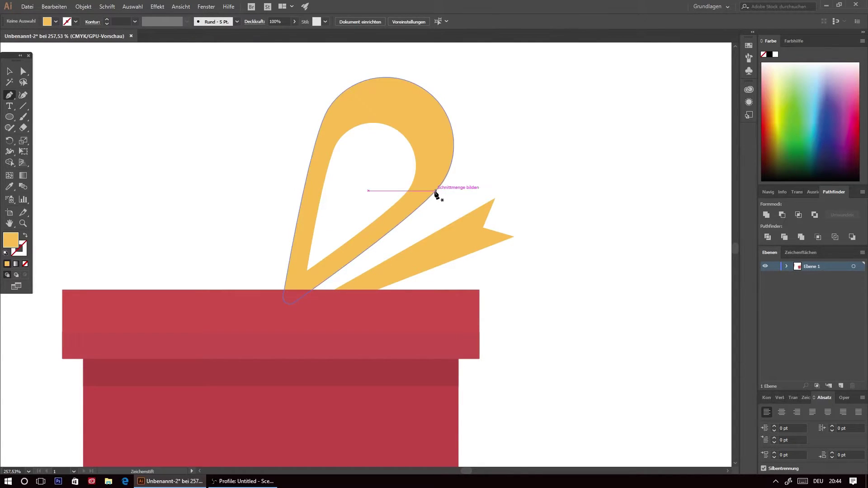
pyautogui.scroll(2, 455, 138)
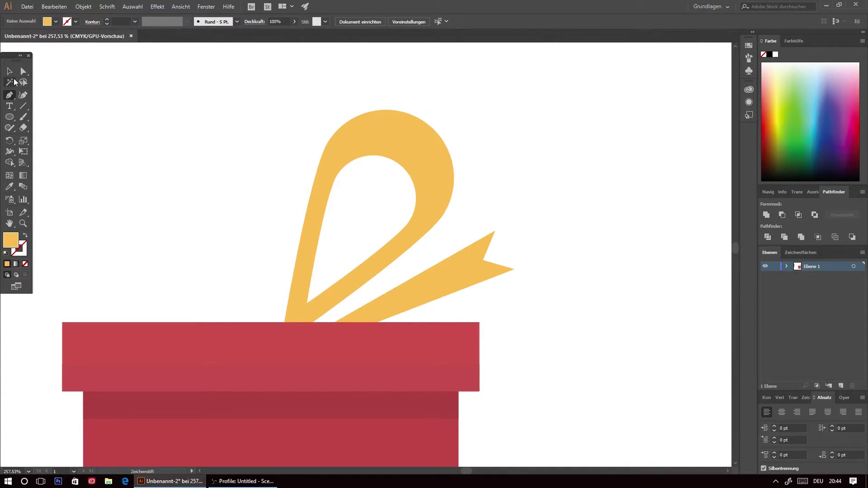
# - Bring the bow group in front of the red lid with Objekt > Anordnen > In den Vordergrund
pyautogui.press('v')
pyautogui.click(450, 155)
pyautogui.click(84, 7)
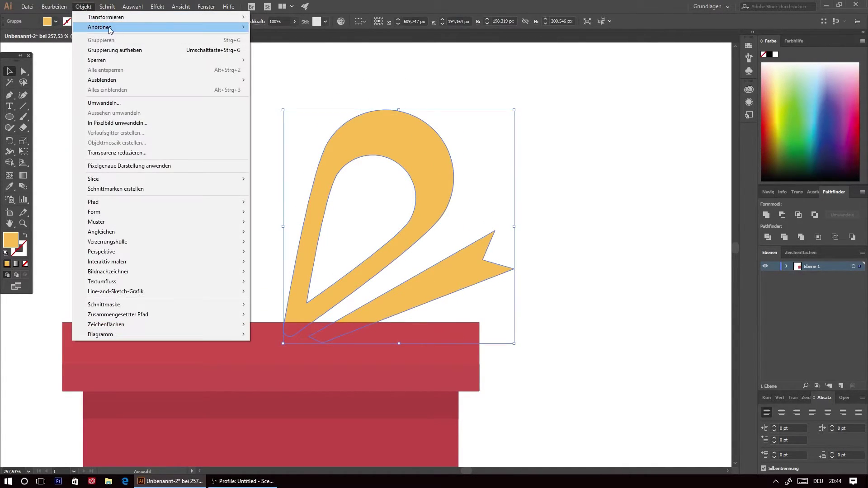
pyautogui.click(289, 25)
pyautogui.click(154, 100)
# - Zoom in closer on the bow and return to the Pen tool
pyautogui.press('p')
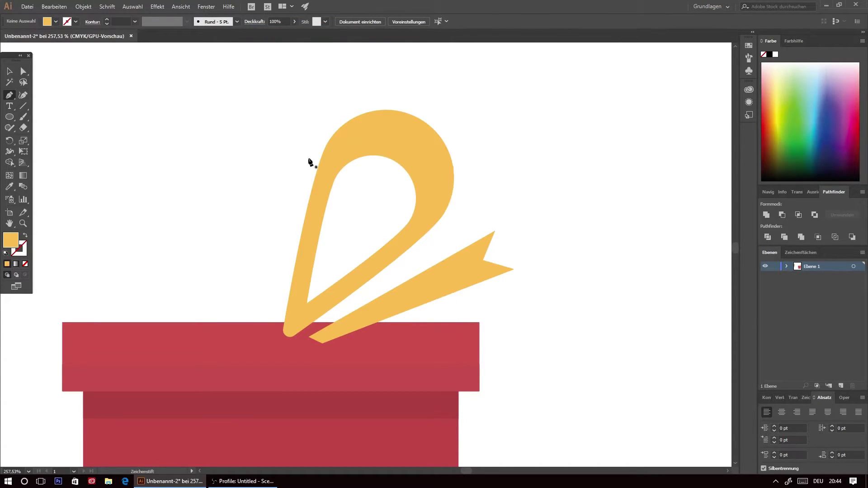
pyautogui.press('z')
pyautogui.click(539, 166)
pyautogui.click(10, 94)
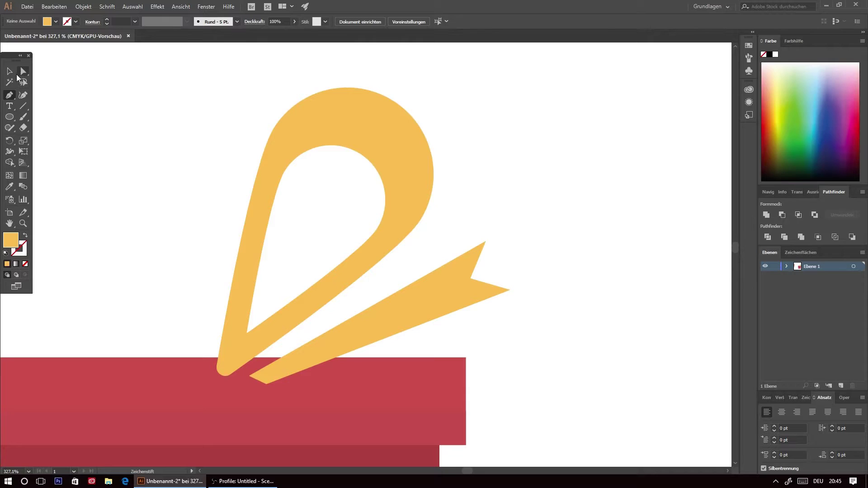
# - Draw a closed triangle from the tail's inner corner to its lower-left and right tips
pyautogui.click(9, 71)
pyautogui.click(421, 164)
pyautogui.scroll(-2, 406, 190)
pyautogui.click(406, 210)
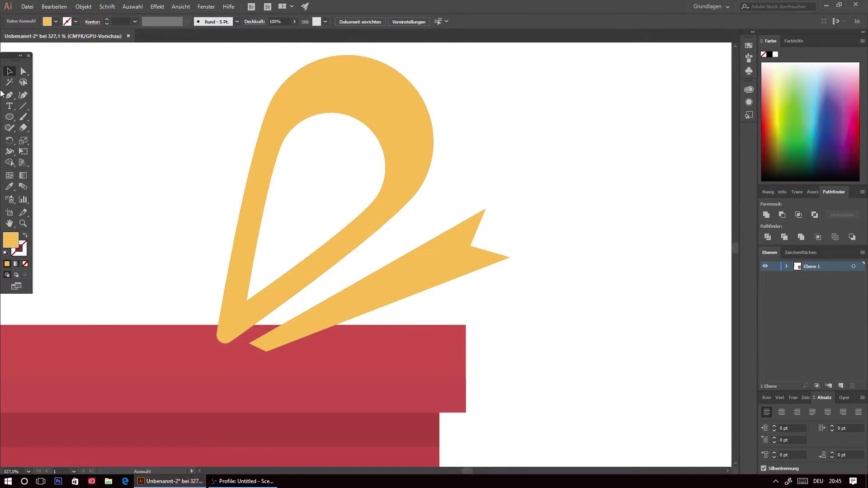
pyautogui.press('p')
pyautogui.click(470, 246)
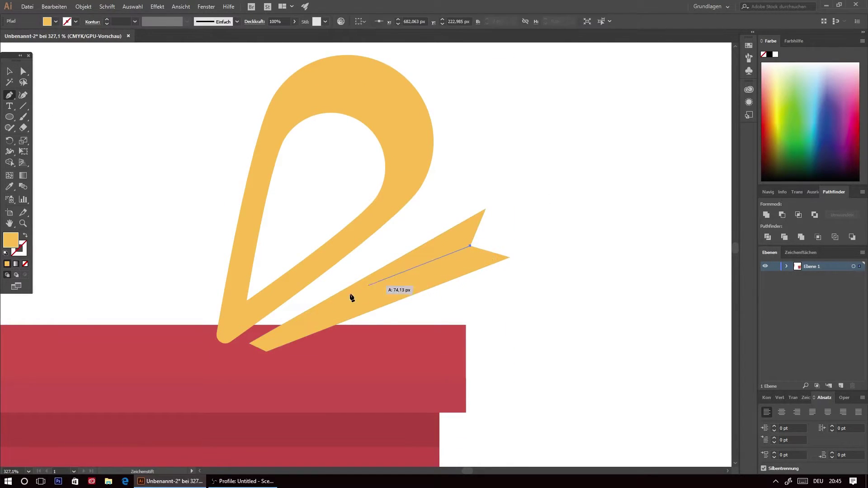
pyautogui.click(256, 347)
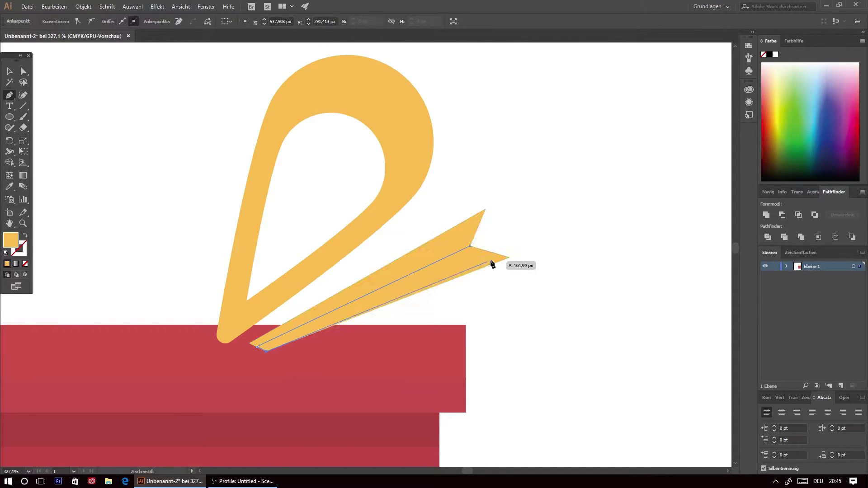
pyautogui.click(510, 258)
pyautogui.click(470, 246)
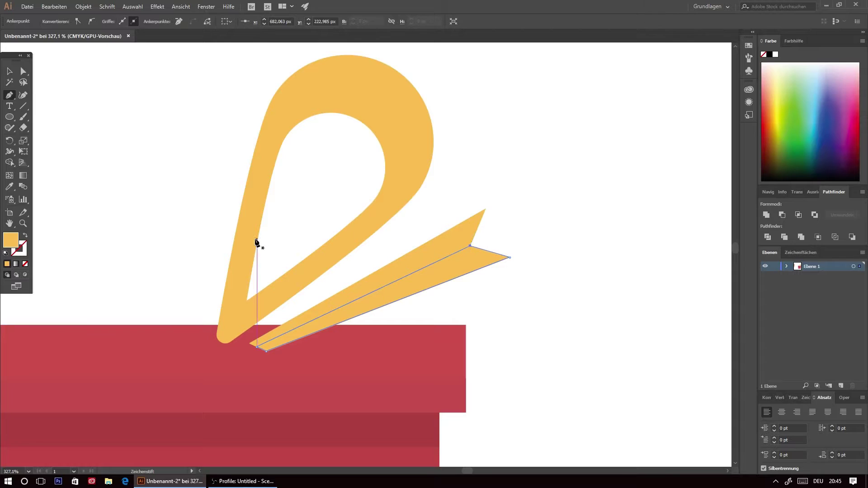
# - Fill the triangle with a darker yellow and deselect it
pyautogui.doubleClick(12, 243)
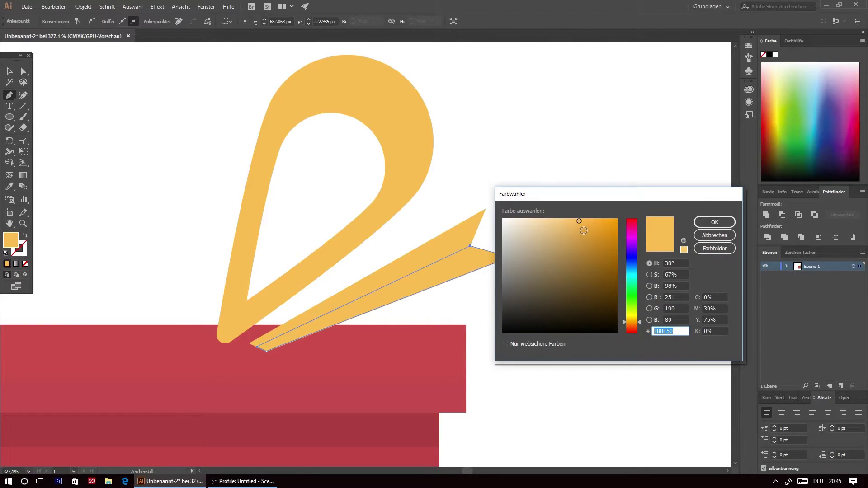
pyautogui.click(584, 231)
pyautogui.click(715, 222)
pyautogui.press('v')
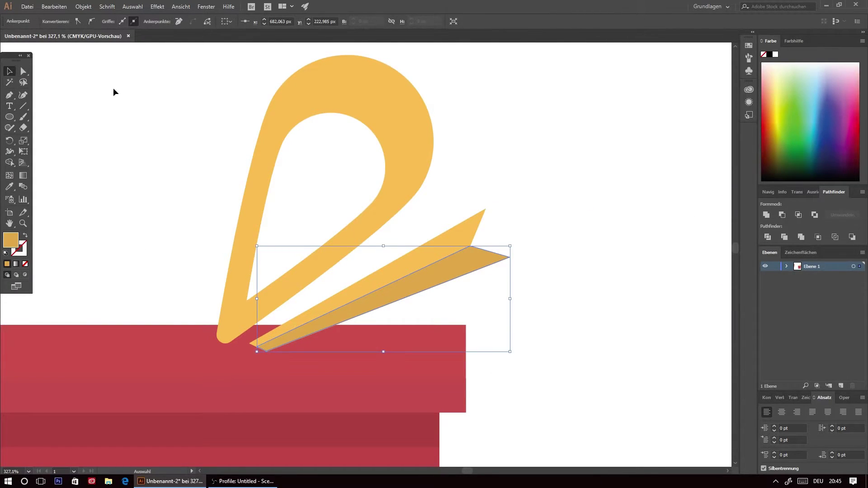
pyautogui.click(147, 86)
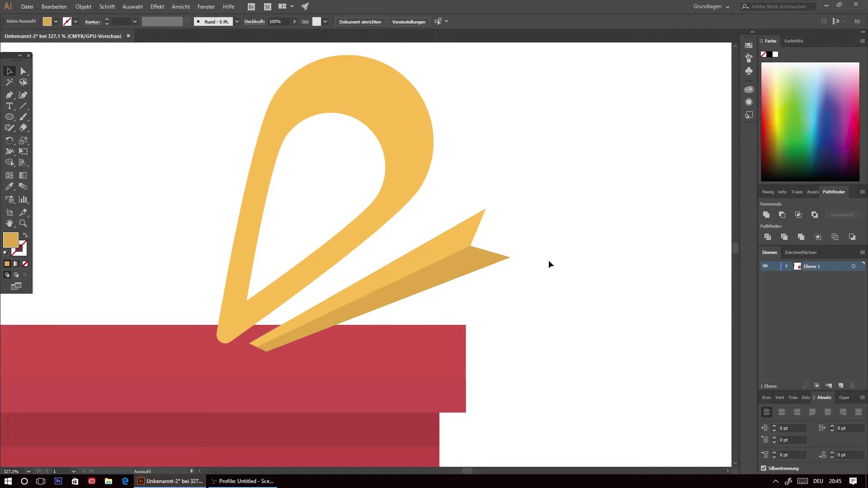
pyautogui.scroll(1, 407, 217)
pyautogui.scroll(1, 180, 158)
pyautogui.scroll(1, 61, 137)
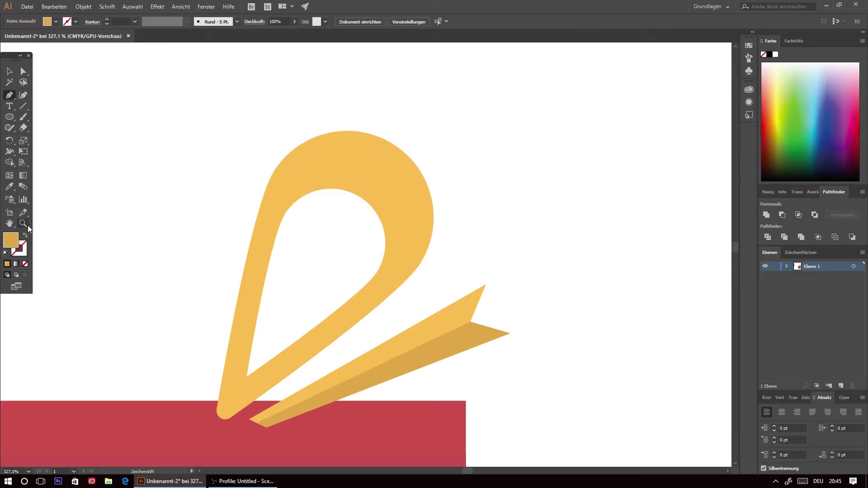
# - Add an anchor on the loop's outer curve and begin a Pen path down the loop's right edge
pyautogui.scroll(3, 474, 199)
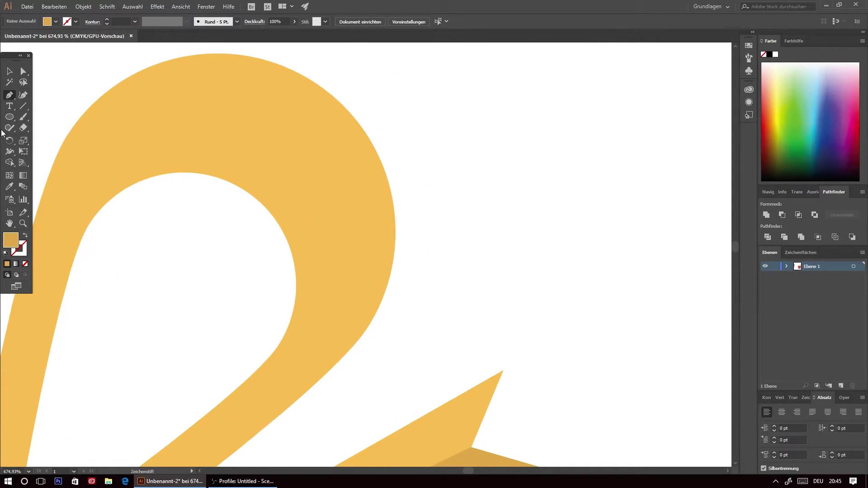
pyautogui.keyDown('ctrl'); pyautogui.click(105, 108); pyautogui.keyUp('ctrl')
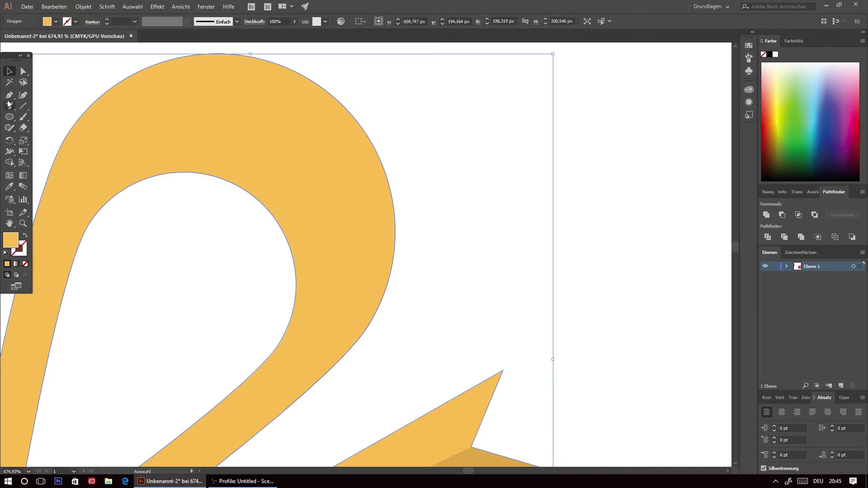
pyautogui.click(394, 212)
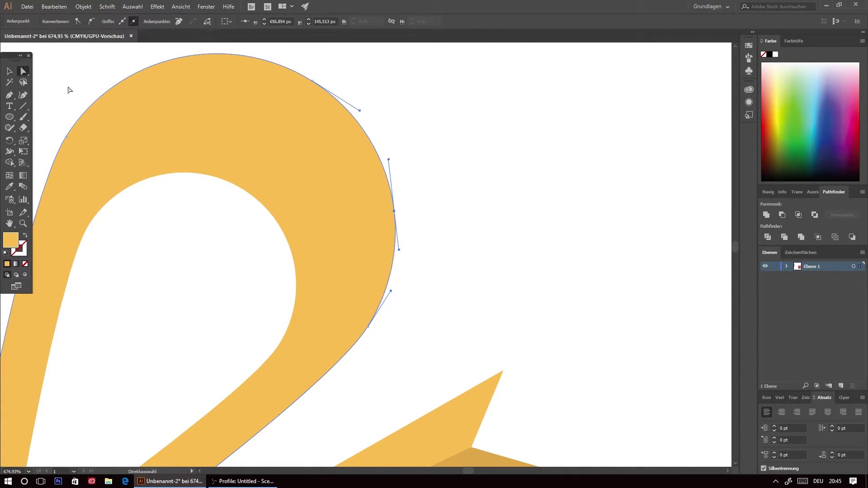
pyautogui.keyDown('ctrl'); pyautogui.click(457, 203); pyautogui.keyUp('ctrl')
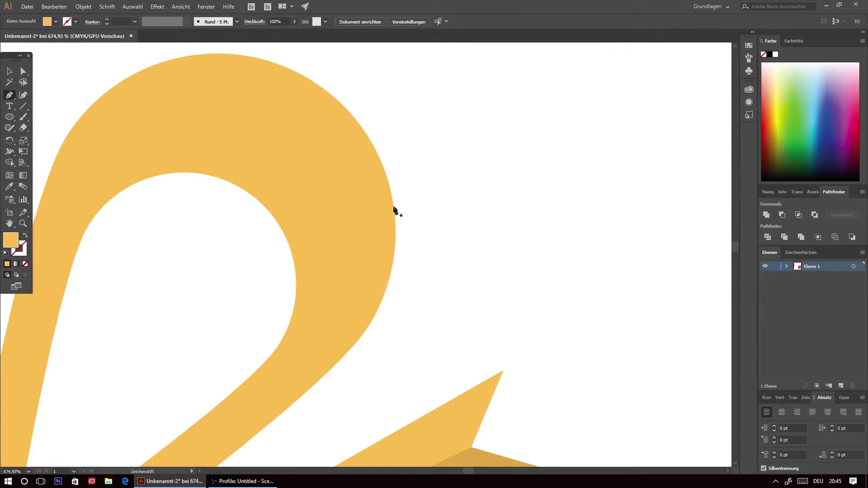
pyautogui.moveTo(395, 212); pyautogui.dragTo(22, 236)
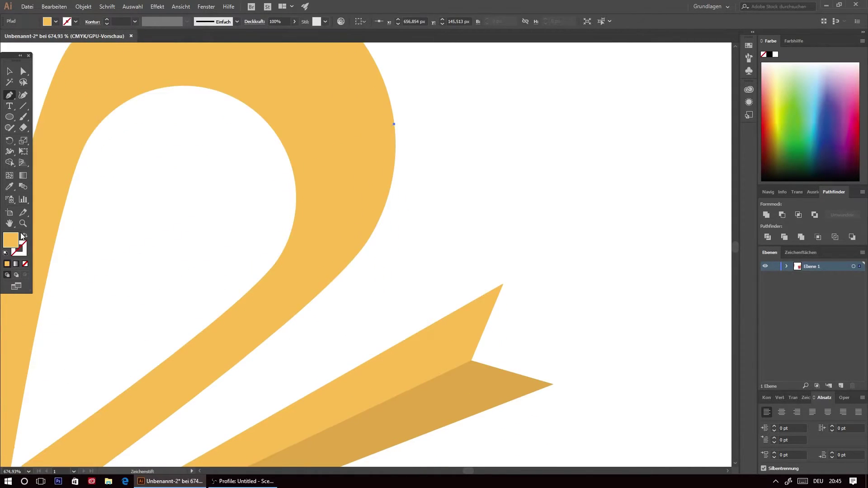
pyautogui.keyDown('alt'); pyautogui.scroll(-3, 260, 283); pyautogui.keyUp('alt')
pyautogui.keyDown('alt'); pyautogui.scroll(-2, 120, 381); pyautogui.keyUp('alt')
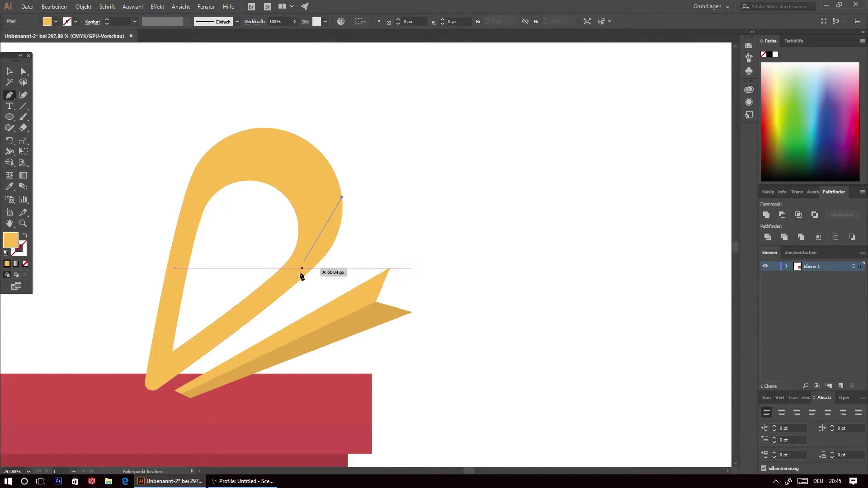
# - Close a shading shape along the loop's right edge and fill it with the tail's darker orange
pyautogui.moveTo(150, 390)
pyautogui.mouseDown()
pyautogui.moveTo(120, 403)
pyautogui.moveTo(35, 400)
pyautogui.moveTo(147, 420)
pyautogui.mouseUp()
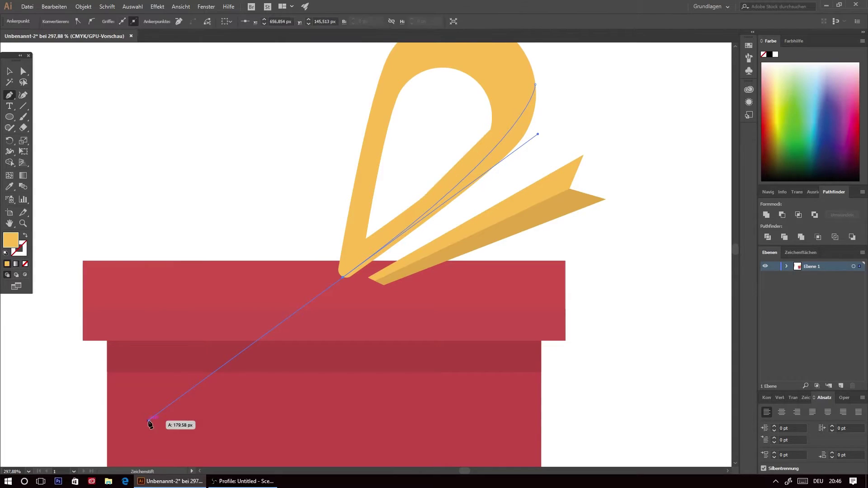
pyautogui.click(343, 278)
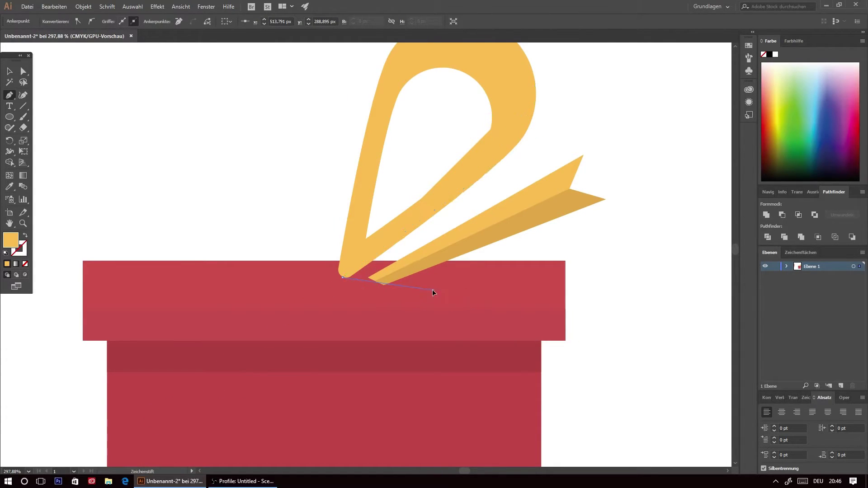
pyautogui.click(432, 289)
pyautogui.click(550, 139)
pyautogui.click(536, 86)
pyautogui.scroll(2, 504, 178)
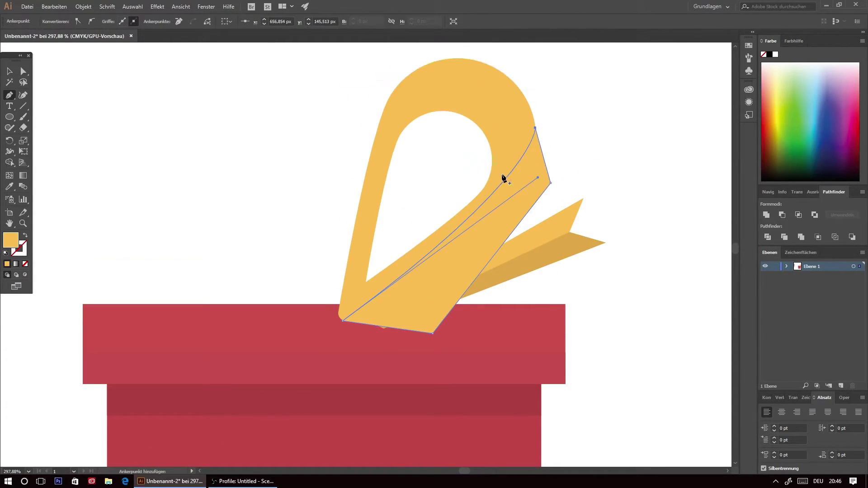
pyautogui.press('i')
pyautogui.click(556, 258)
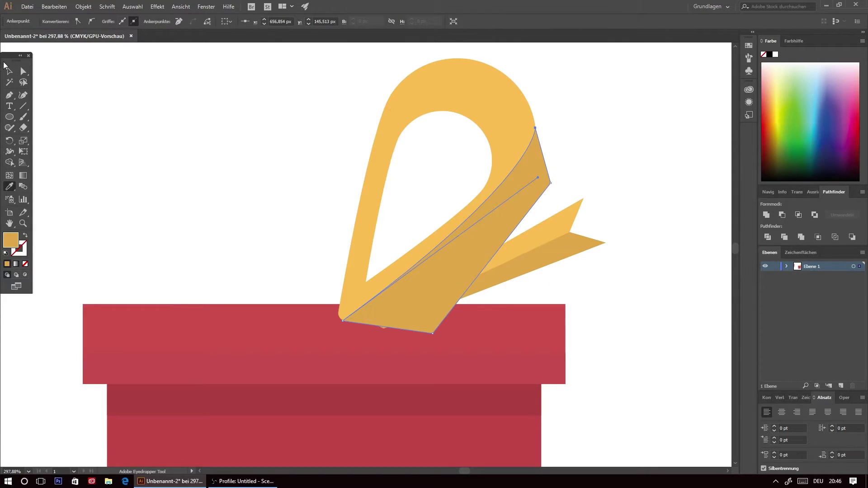
# - Select the loop and its shading shape and trim the shading to a thin strip with Shape Builder
pyautogui.click(8, 69)
pyautogui.keyDown('shift'); pyautogui.click(513, 120); pyautogui.keyUp('shift')
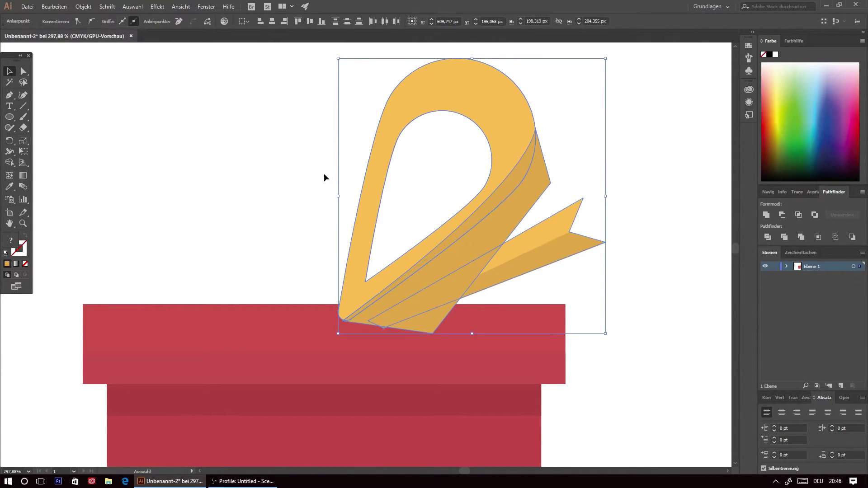
pyautogui.click(629, 186)
pyautogui.click(519, 135)
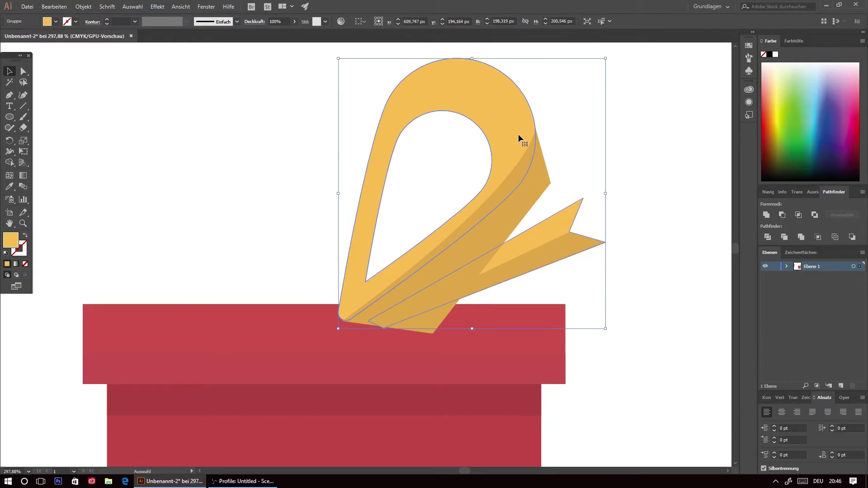
pyautogui.hotkey('ctrl', 'shift', 'g')
pyautogui.click(593, 147)
pyautogui.click(511, 178)
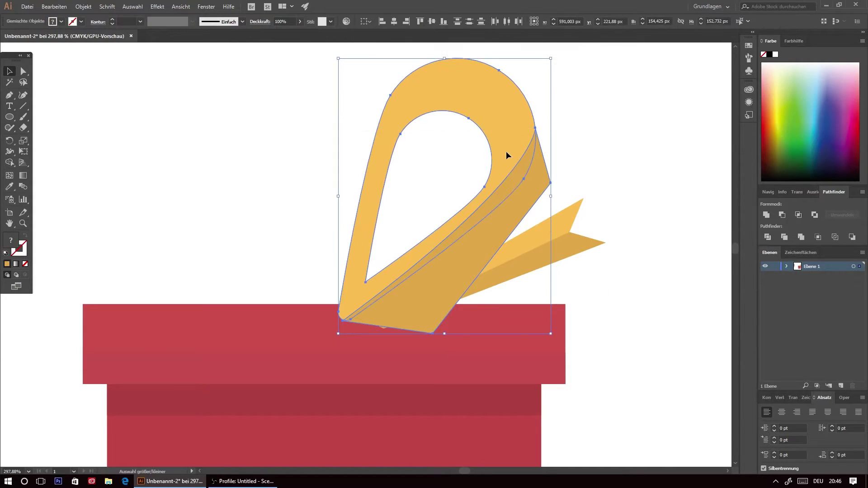
pyautogui.hotkey('shift', 'm')
pyautogui.keyDown('alt'); pyautogui.click(513, 216); pyautogui.keyUp('alt')
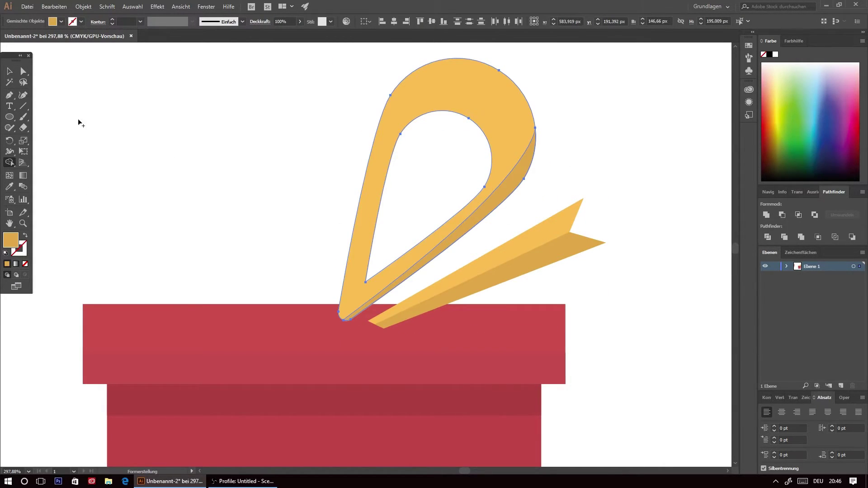
pyautogui.press('v')
pyautogui.click(163, 148)
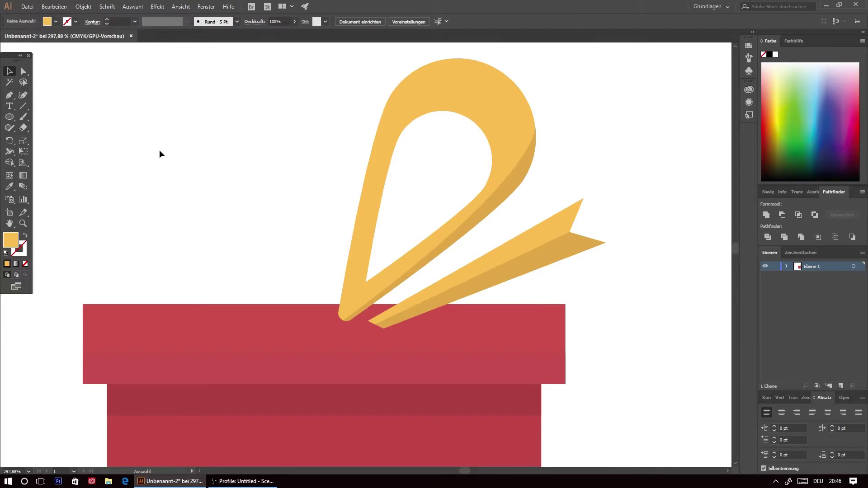
# - Select and deselect the darker fold shape with the Direct Selection tool
pyautogui.press('a')
pyautogui.click(530, 167)
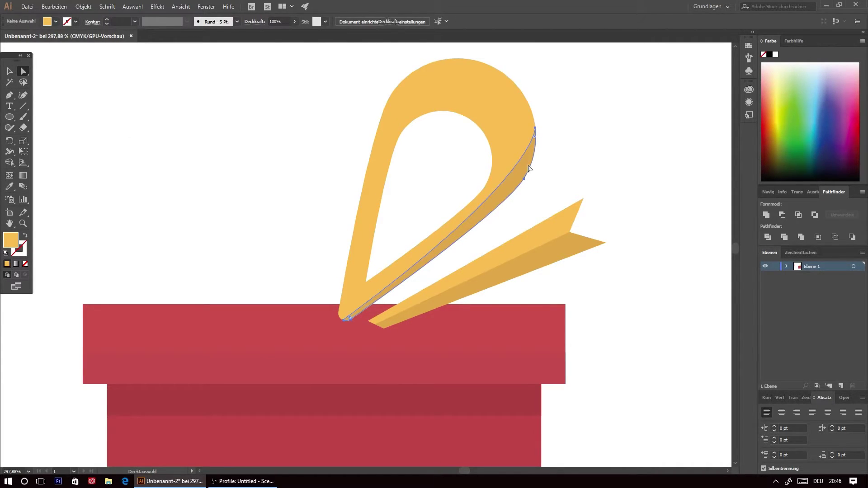
pyautogui.scroll(-1, 635, 173)
pyautogui.click(635, 173)
pyautogui.press('v')
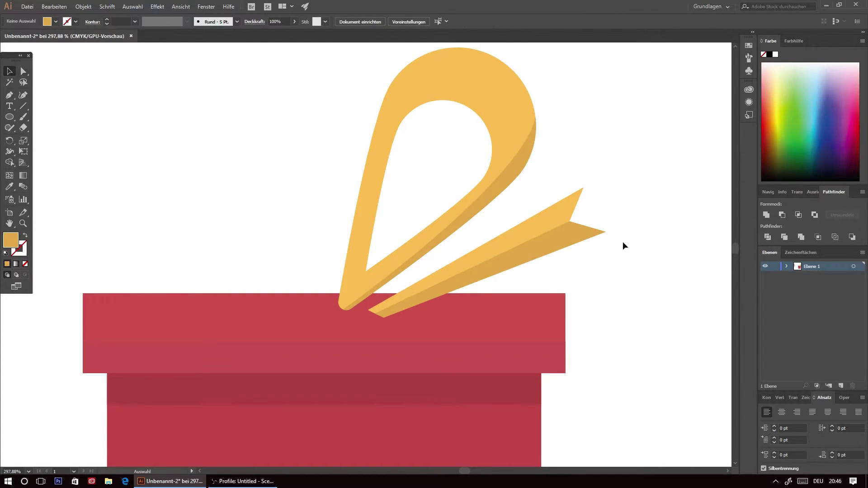
# - Marquee-select loop, fold and tail, send them behind the red lid, and paste a copy
pyautogui.moveTo(663, 274); pyautogui.dragTo(324, 109)
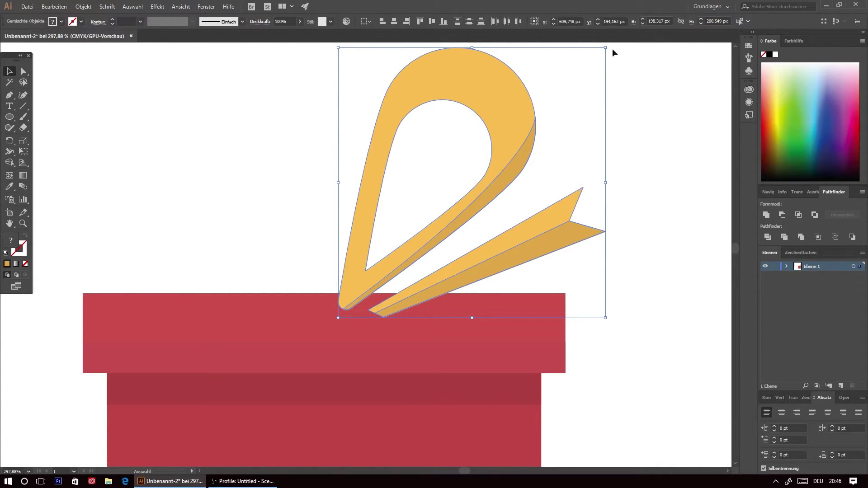
pyautogui.scroll(4, 611, 147)
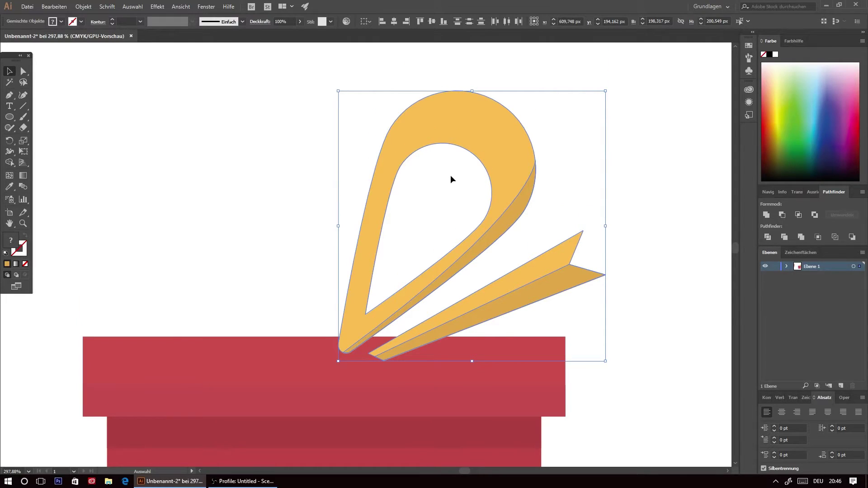
pyautogui.hotkey('ctrl', 'alt')
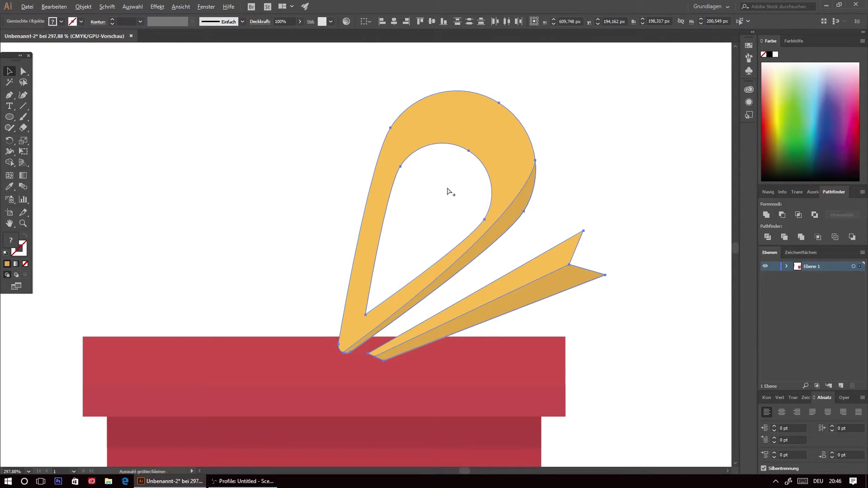
pyautogui.hotkey('ctrl', 'shift', '[')
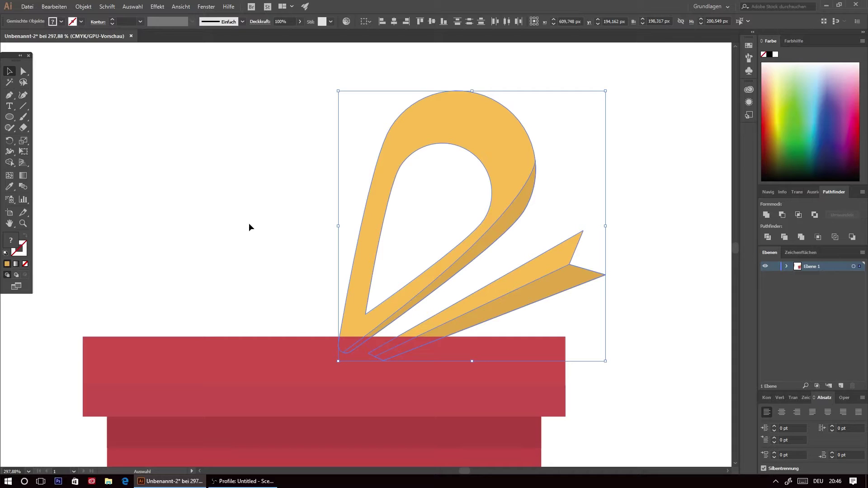
pyautogui.hotkey('ctrl', 'c')
pyautogui.hotkey('ctrl', 'v')
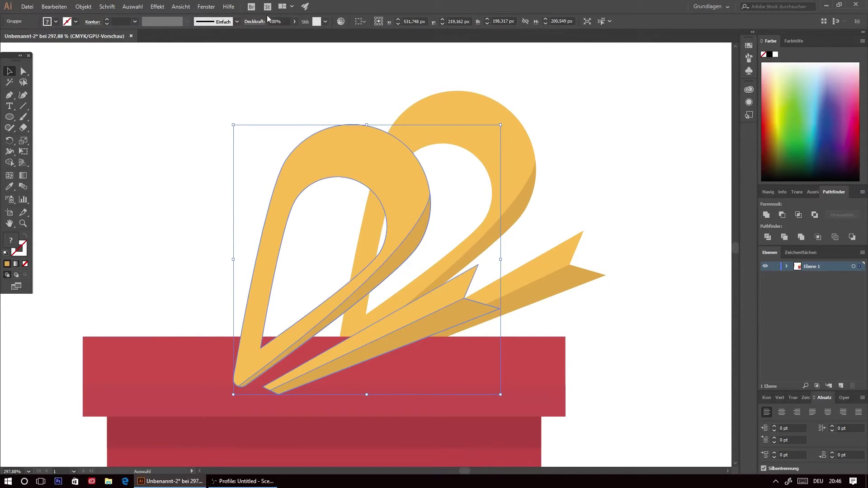
# - Reflect the copied bow half vertically and drag it left so its tip meets the original
pyautogui.click(83, 6)
pyautogui.moveTo(105, 17)
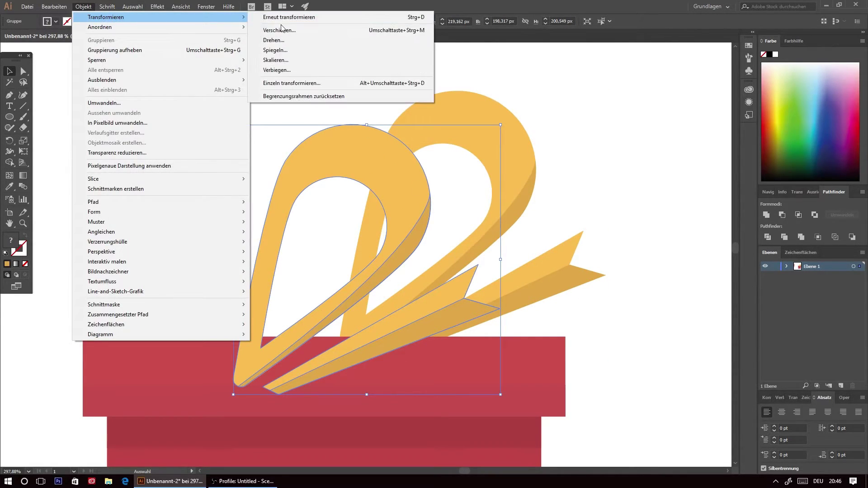
pyautogui.click(281, 49)
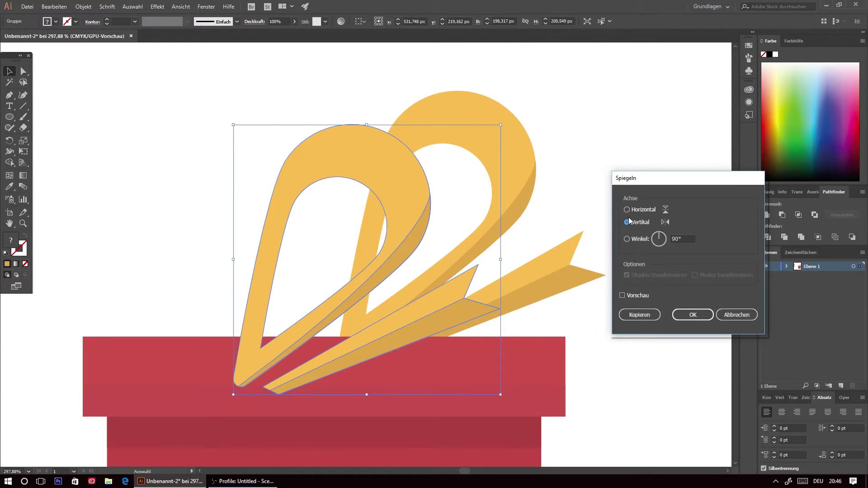
pyautogui.click(692, 315)
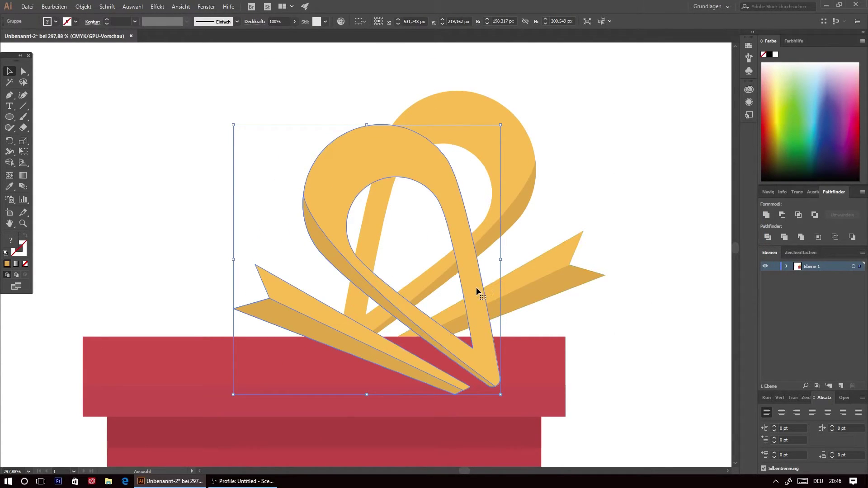
pyautogui.moveTo(476, 287)
pyautogui.mouseDown()
pyautogui.moveTo(330, 245)
pyautogui.moveTo(293, 248)
pyautogui.moveTo(307, 254)
pyautogui.mouseUp()
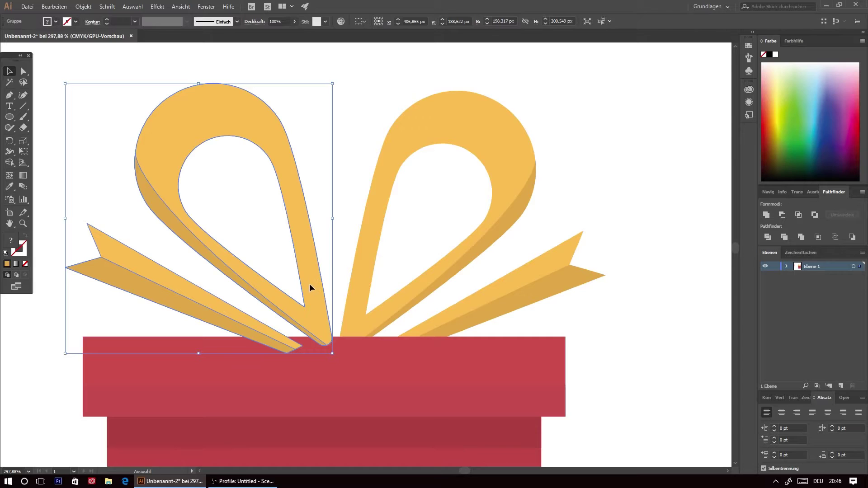
pyautogui.moveTo(310, 287); pyautogui.dragTo(322, 289)
pyautogui.keyDown('shift'); pyautogui.click(362, 297); pyautogui.keyUp('shift')
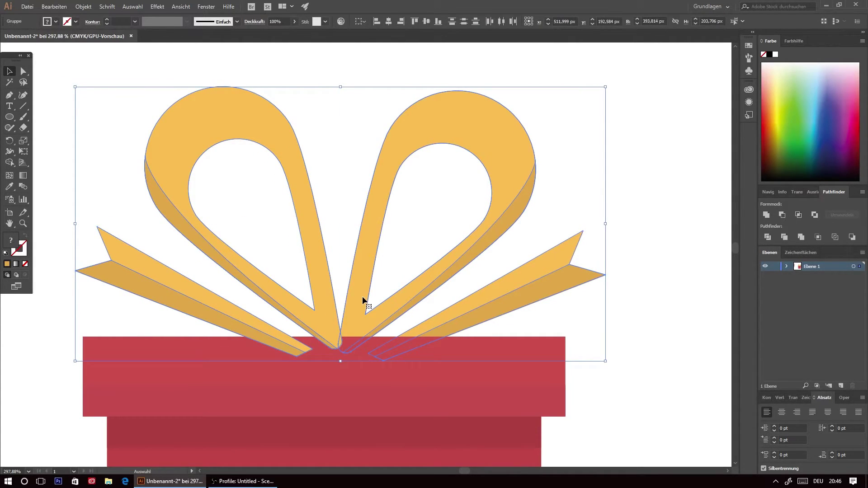
# - Align the two bow halves vertically, group them, and send the group behind the lid
pyautogui.click(424, 24)
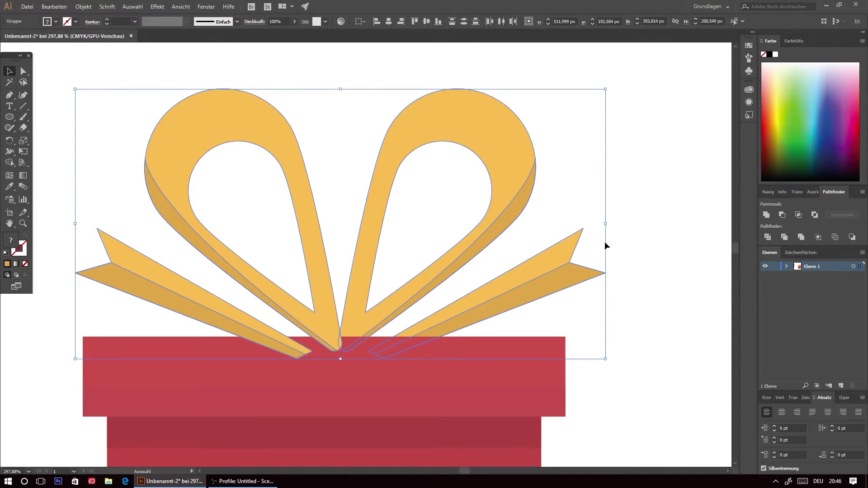
pyautogui.hotkey('ctrl', 'g')
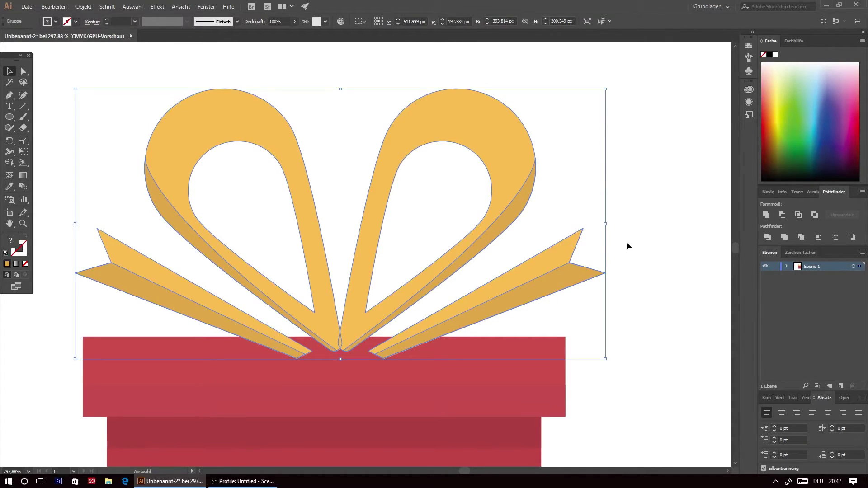
pyautogui.hotkey('ctrl', 'shift', 'b')
pyautogui.hotkey('ctrl', 'shift', '[')
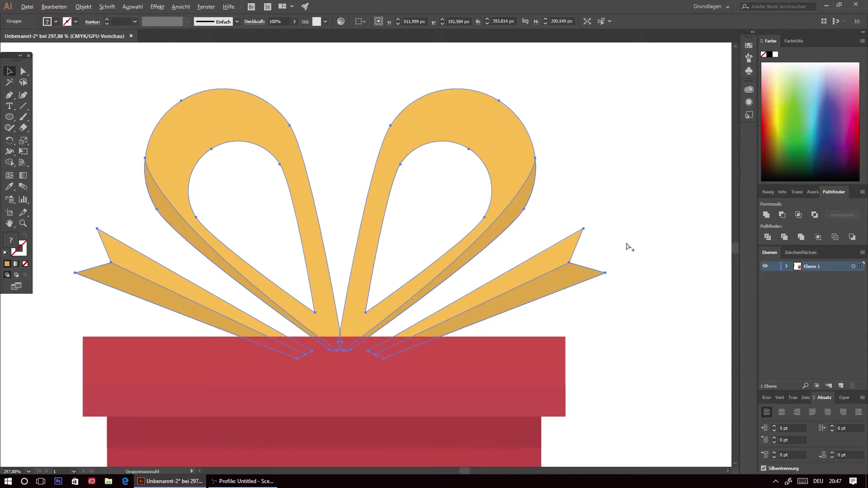
# - Zoom out to the whole artboard, then back in on the bow and lid
pyautogui.hotkey('ctrl', 'shift', 'b')
pyautogui.press('z')
pyautogui.keyDown('alt'); pyautogui.click(266, 311); pyautogui.keyUp('alt')
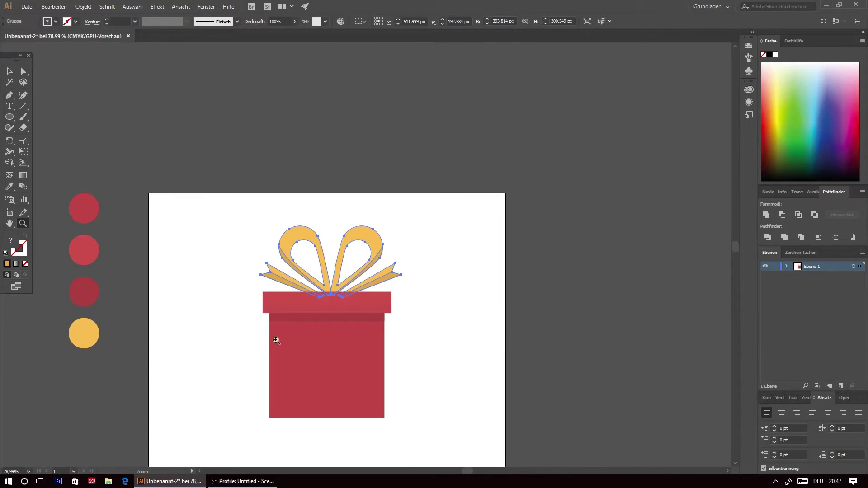
pyautogui.click(276, 339)
pyautogui.click(338, 281)
pyautogui.click(277, 210)
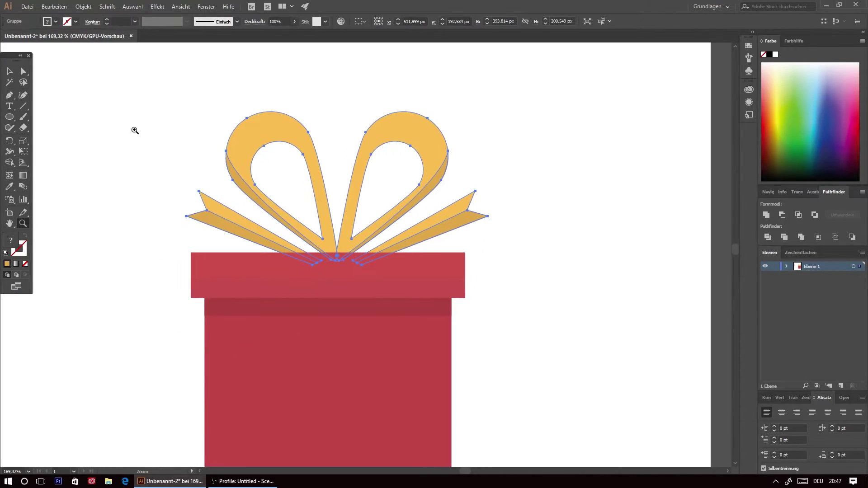
# - Move the bow down onto the lid and centre it horizontally with the lid strip
pyautogui.click(4, 72)
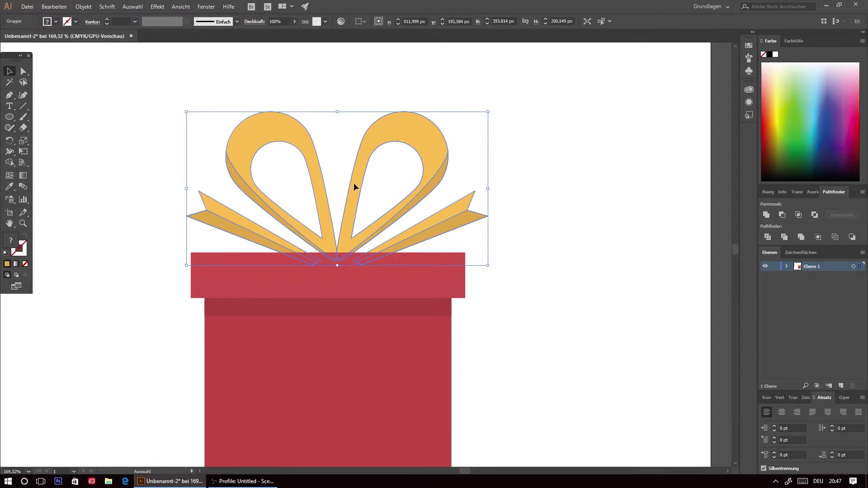
pyautogui.moveTo(354, 183); pyautogui.dragTo(352, 197)
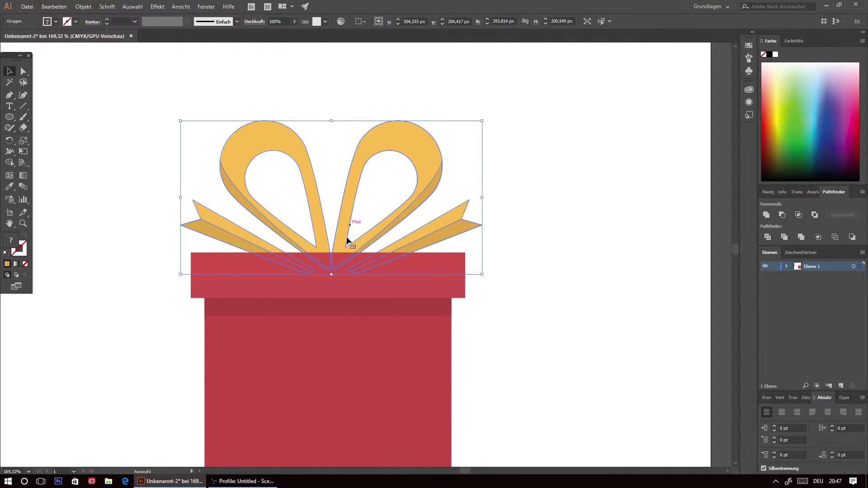
pyautogui.keyDown('shift'); pyautogui.click(341, 285); pyautogui.keyUp('shift')
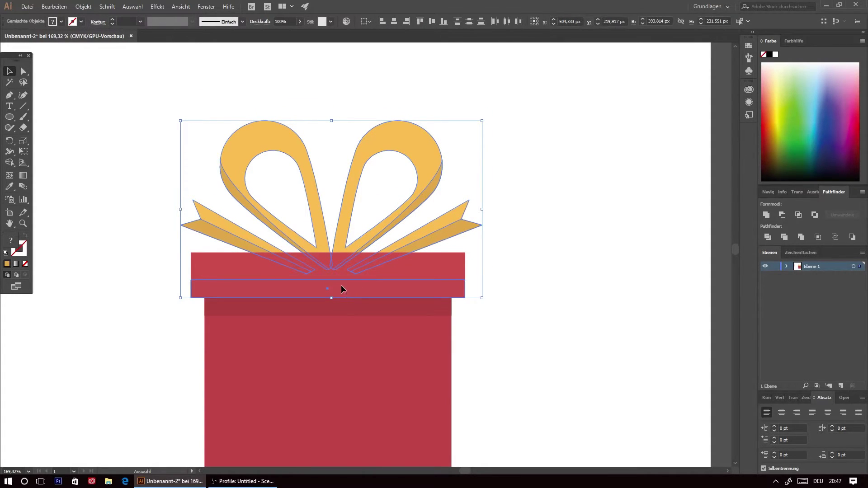
pyautogui.click(395, 23)
pyautogui.click(479, 150)
pyautogui.scroll(-2, 509, 163)
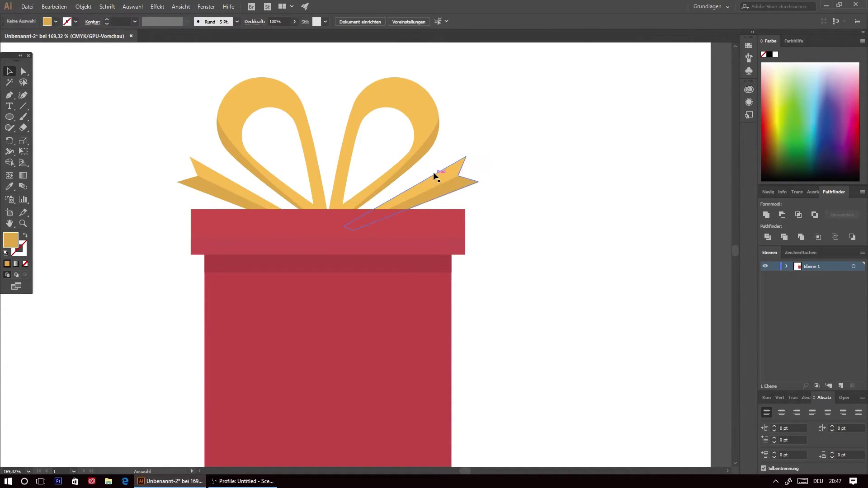
# - Zoom in closely on the bow and lid, trying a selection of the left ribbon tail
pyautogui.click(22, 223)
pyautogui.scroll(-1, 266, 226)
pyautogui.click(266, 197)
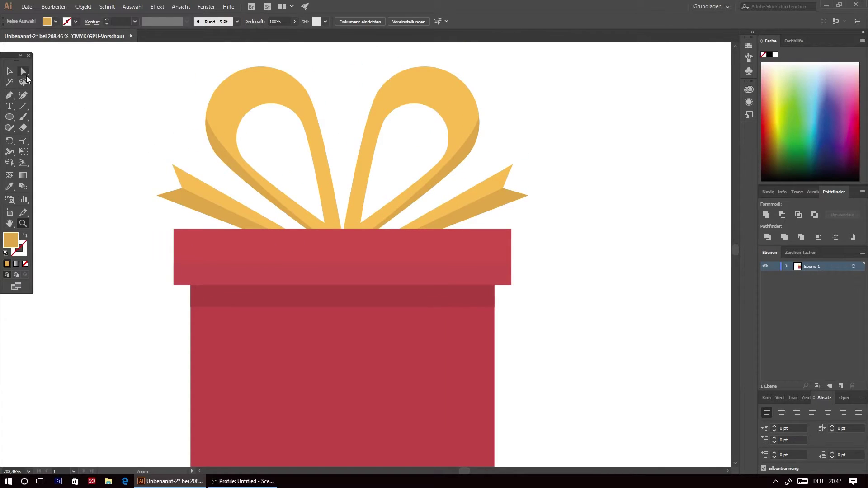
pyautogui.click(25, 73)
pyautogui.click(258, 224)
pyautogui.press('v')
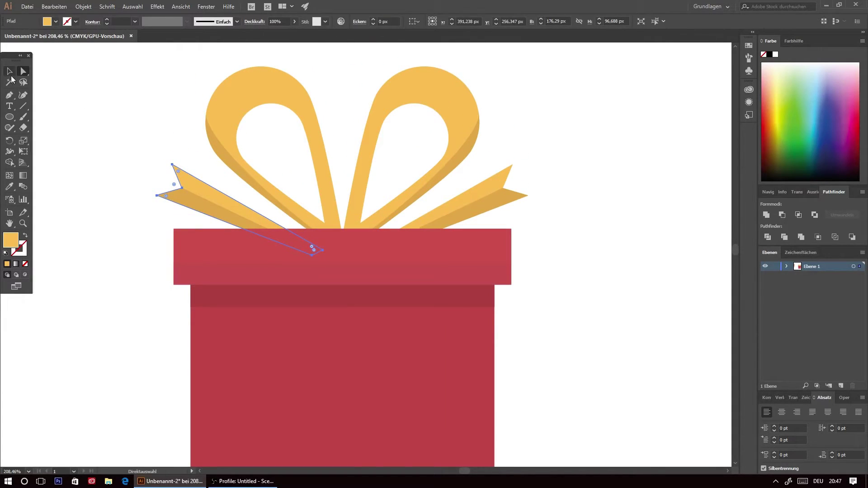
pyautogui.click(116, 187)
pyautogui.scroll(-3, 116, 183)
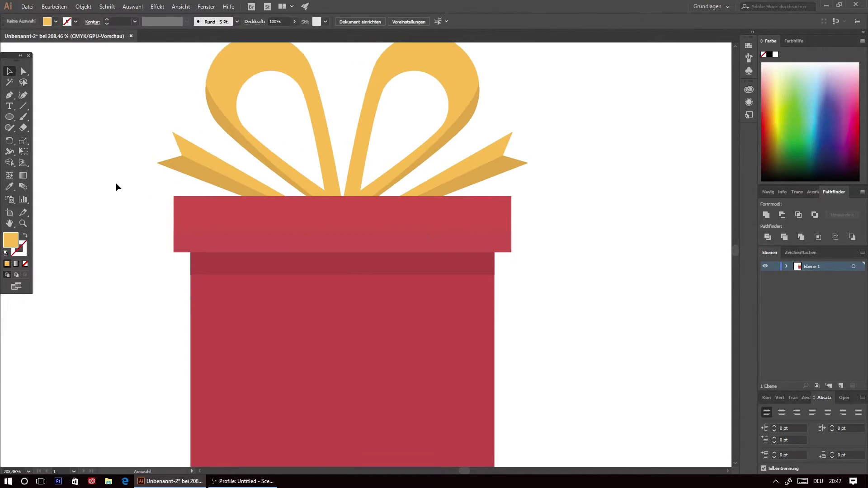
pyautogui.scroll(5, 115, 183)
pyautogui.click(25, 226)
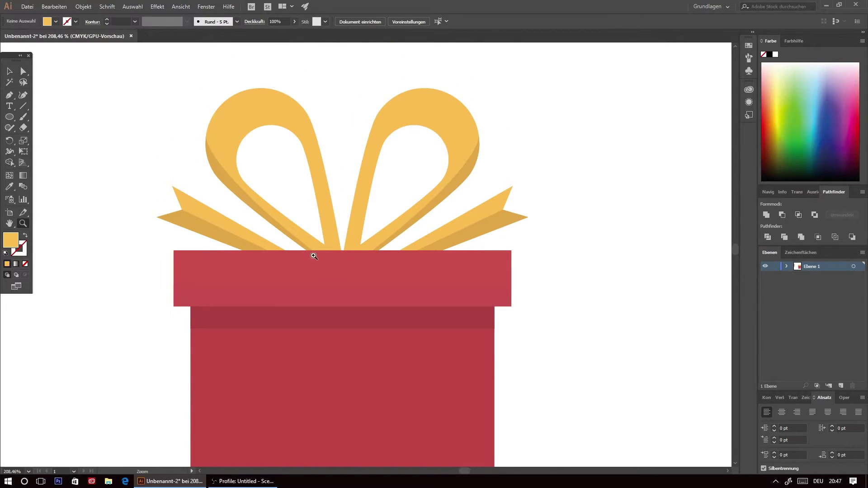
pyautogui.moveTo(310, 252); pyautogui.dragTo(257, 217)
pyautogui.press('v')
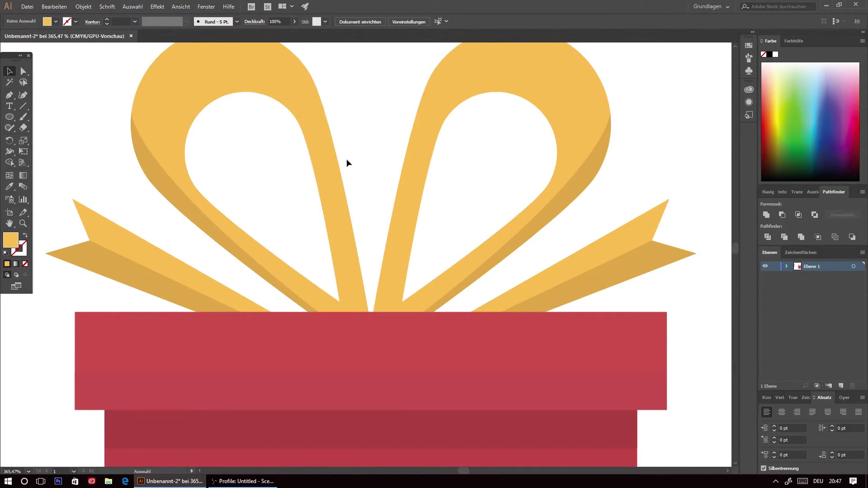
# - Select the left ribbon tail and loop and delete them
pyautogui.click(339, 165)
pyautogui.click(498, 213)
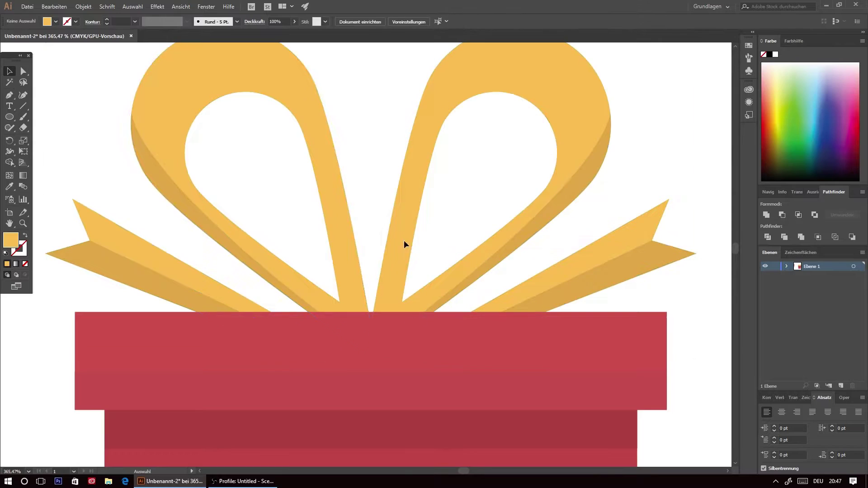
pyautogui.click(231, 291)
pyautogui.click(641, 174)
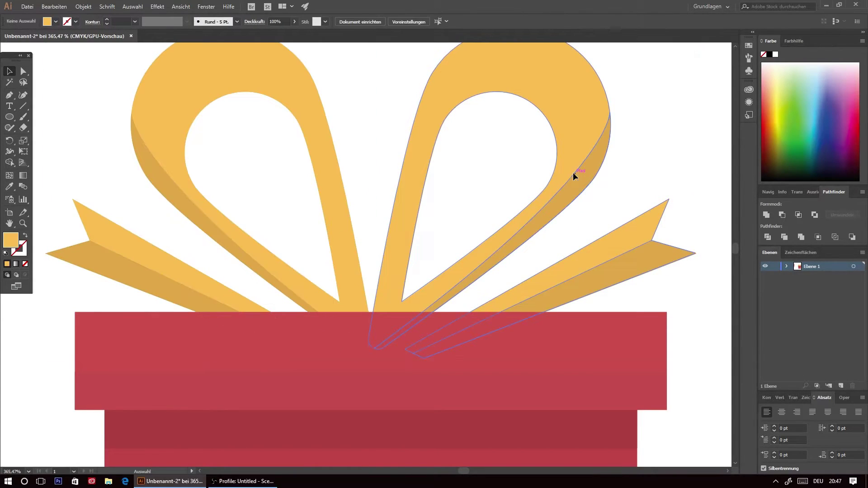
pyautogui.click(573, 172)
pyautogui.click(649, 171)
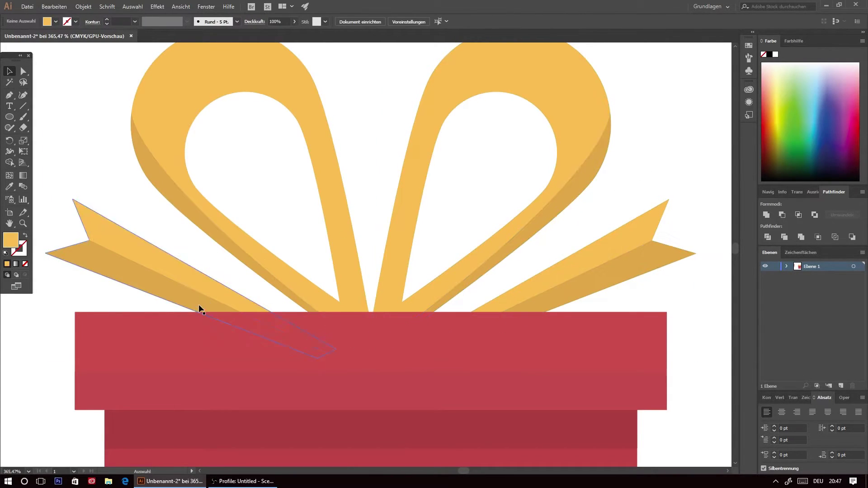
pyautogui.click(225, 285)
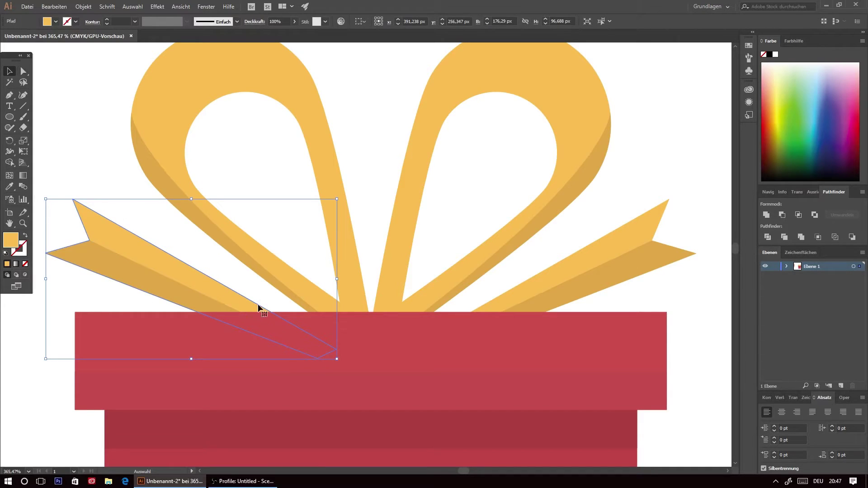
pyautogui.moveTo(250, 304); pyautogui.dragTo(259, 302)
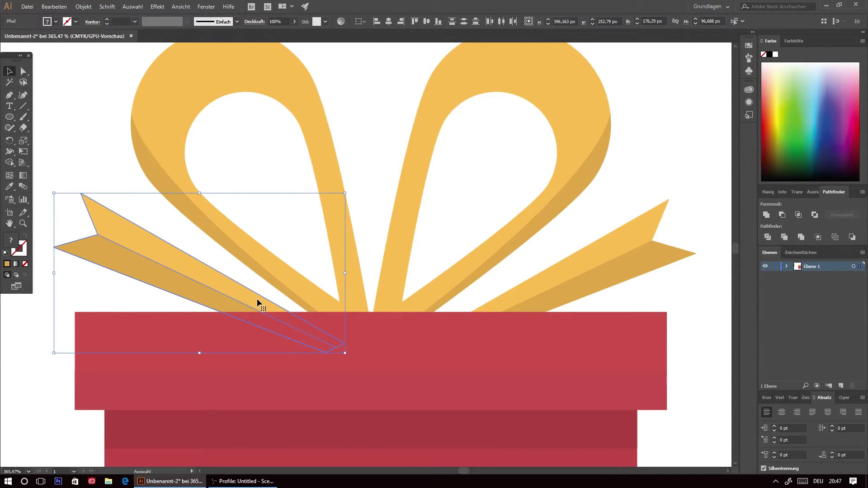
pyautogui.press('Delete')
pyautogui.click(330, 242)
# - Delete the left bow loop and its leftover shadow strip
pyautogui.press('Delete')
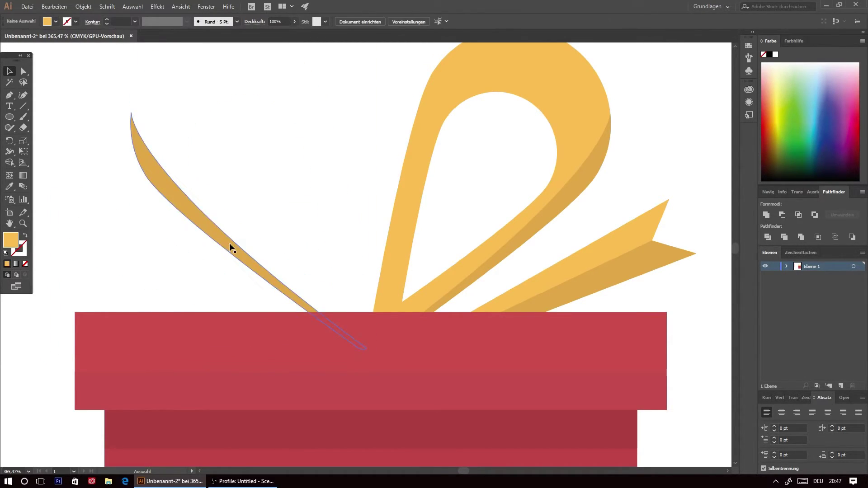
pyautogui.click(229, 243)
pyautogui.press('Delete')
# - Pull the right ribbon tail's bottom anchor points left with Direct Selection
pyautogui.click(574, 261)
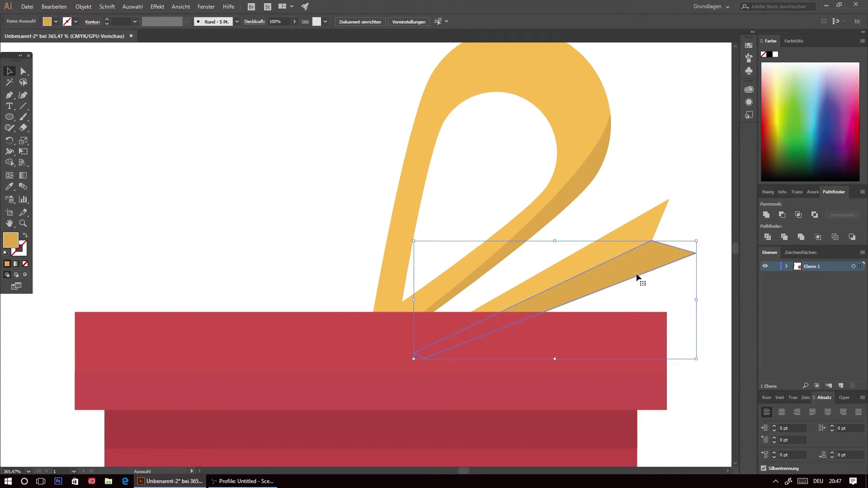
pyautogui.click(23, 72)
pyautogui.moveTo(413, 353); pyautogui.dragTo(354, 356)
pyautogui.click(684, 285)
pyautogui.click(508, 290)
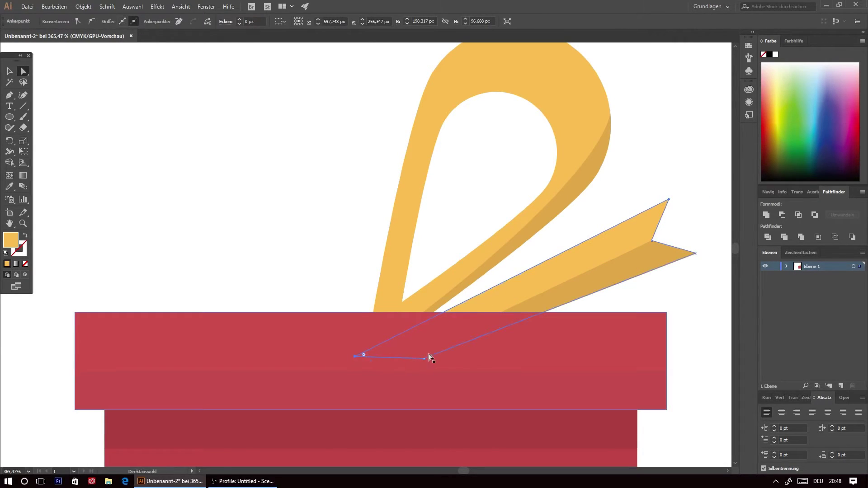
pyautogui.click(427, 357)
pyautogui.moveTo(423, 359)
pyautogui.mouseDown()
pyautogui.moveTo(412, 359)
pyautogui.moveTo(416, 344)
pyautogui.moveTo(413, 368)
pyautogui.moveTo(432, 347)
pyautogui.moveTo(422, 361)
pyautogui.mouseUp()
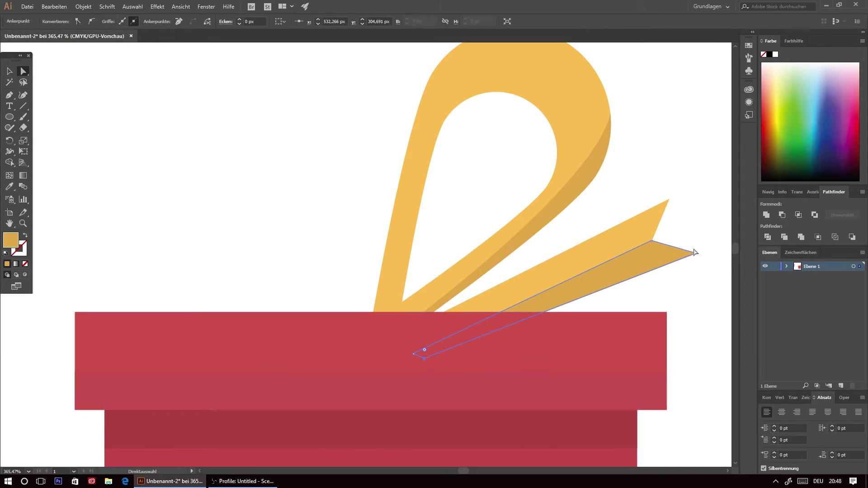
# - Reposition the tail's lower anchor down behind the lid, then zoom out to view the gift
pyautogui.click(694, 271)
pyautogui.click(422, 352)
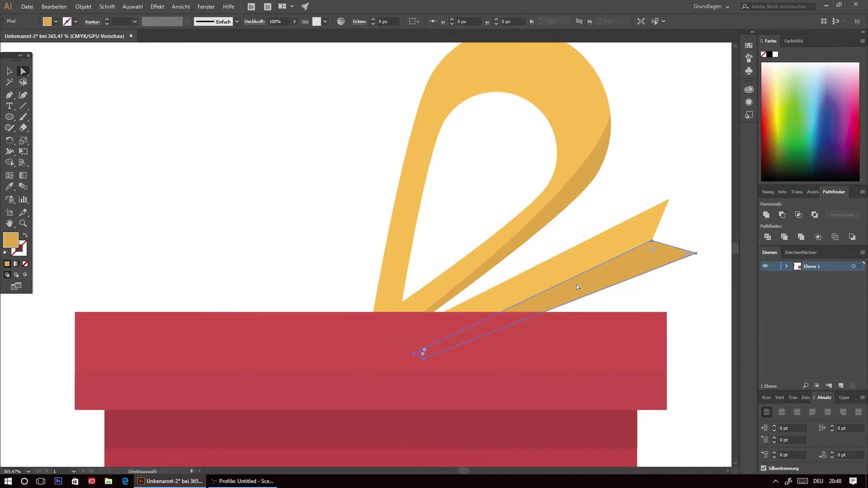
pyautogui.moveTo(423, 354); pyautogui.dragTo(410, 360)
pyautogui.moveTo(413, 360); pyautogui.dragTo(413, 358)
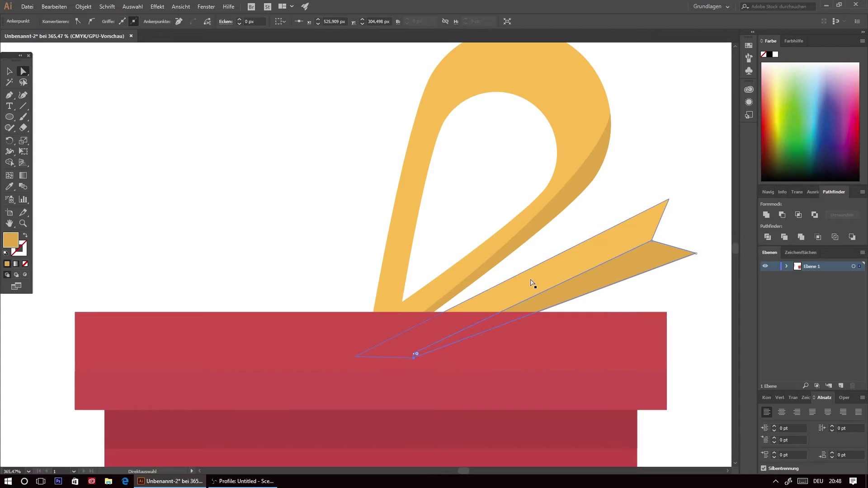
pyautogui.click(532, 284)
pyautogui.click(690, 293)
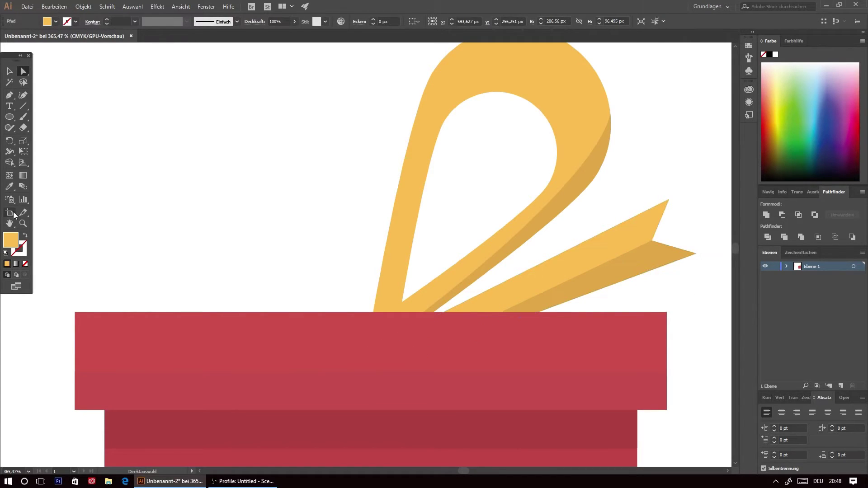
pyautogui.click(23, 223)
pyautogui.moveTo(444, 191); pyautogui.dragTo(271, 236)
pyautogui.scroll(2, 457, 229)
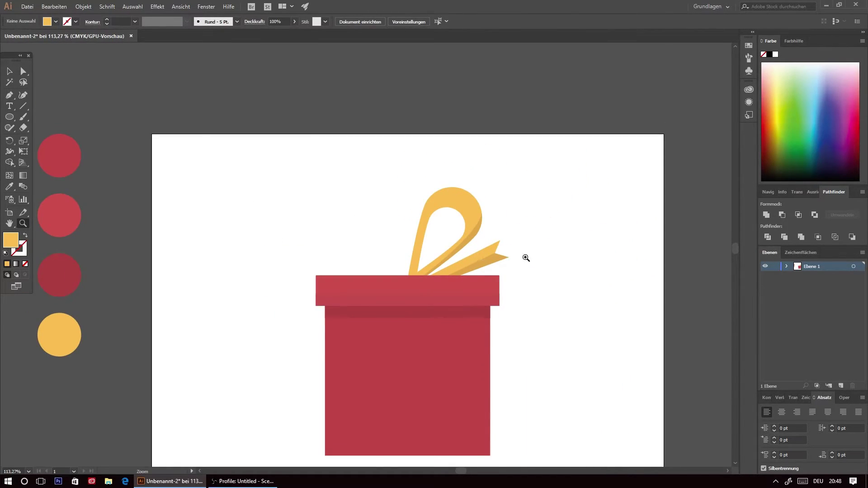
# - Zoom in on the bow half and move a tail anchor point inside the lid
pyautogui.click(483, 261)
pyautogui.click(23, 71)
pyautogui.click(380, 284)
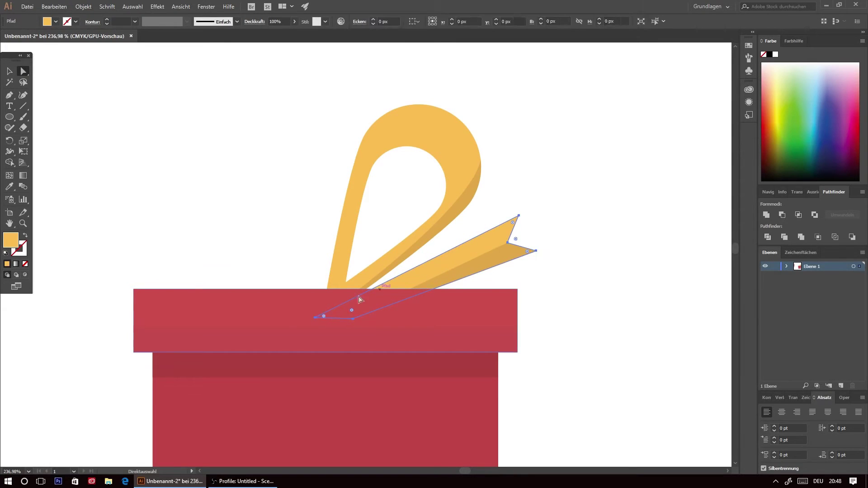
pyautogui.moveTo(353, 323)
pyautogui.mouseDown()
pyautogui.moveTo(434, 285)
pyautogui.moveTo(347, 319)
pyautogui.moveTo(353, 324)
pyautogui.moveTo(346, 316)
pyautogui.mouseUp()
pyautogui.click(619, 293)
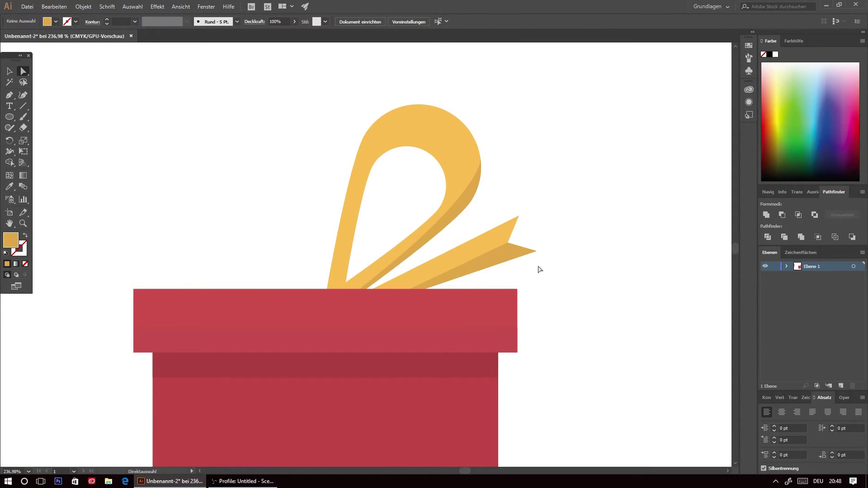
# - Merge the tail's extra end anchor, shift its bottom point left into the lid, and zoom out
pyautogui.click(449, 285)
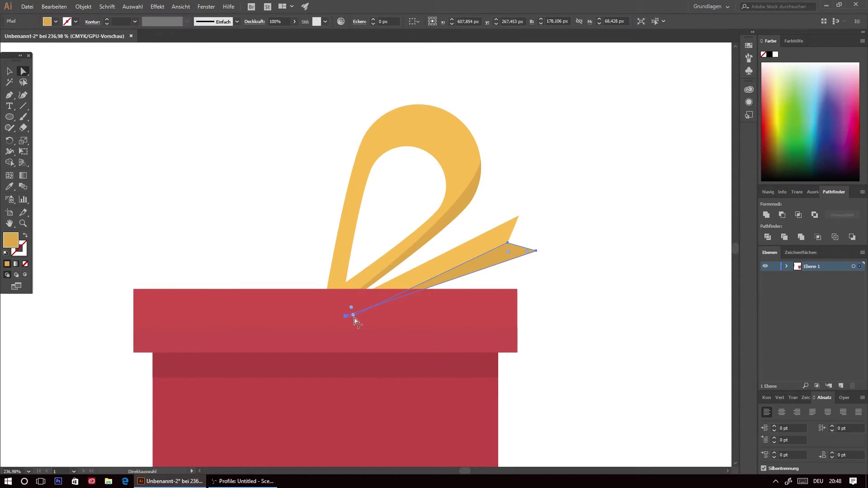
pyautogui.moveTo(354, 317); pyautogui.dragTo(354, 318)
pyautogui.scroll(2, 362, 311)
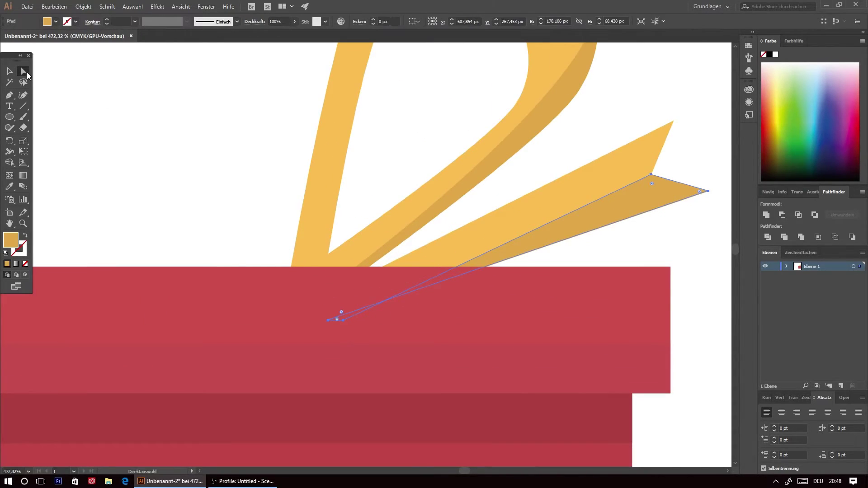
pyautogui.moveTo(343, 322); pyautogui.dragTo(309, 325)
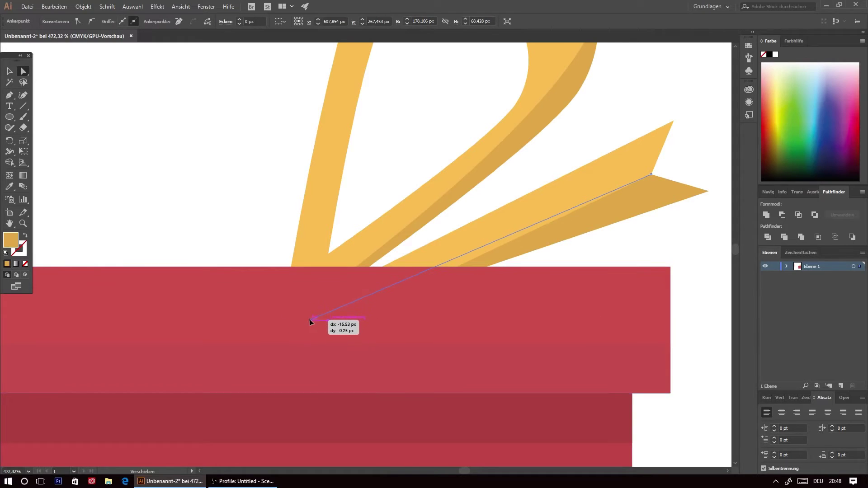
pyautogui.click(674, 248)
pyautogui.press('z')
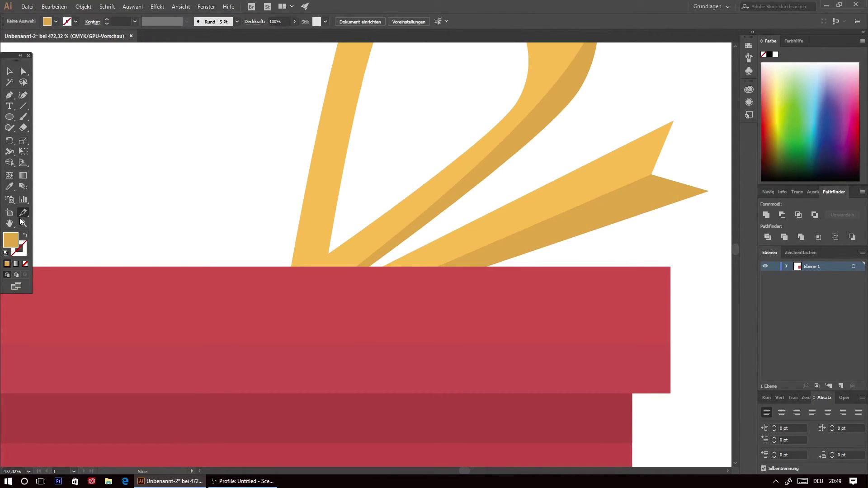
pyautogui.scroll(-3, 379, 211)
pyautogui.click(10, 72)
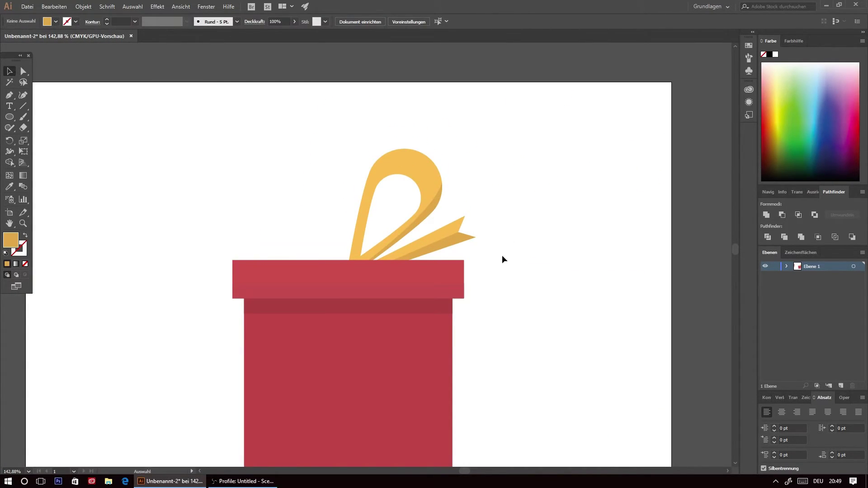
# - Copy the remaining bow half and reflect the copy across the vertical axis
pyautogui.moveTo(502, 256)
pyautogui.mouseDown()
pyautogui.moveTo(297, 189)
pyautogui.moveTo(310, 179)
pyautogui.mouseUp()
pyautogui.press('a')
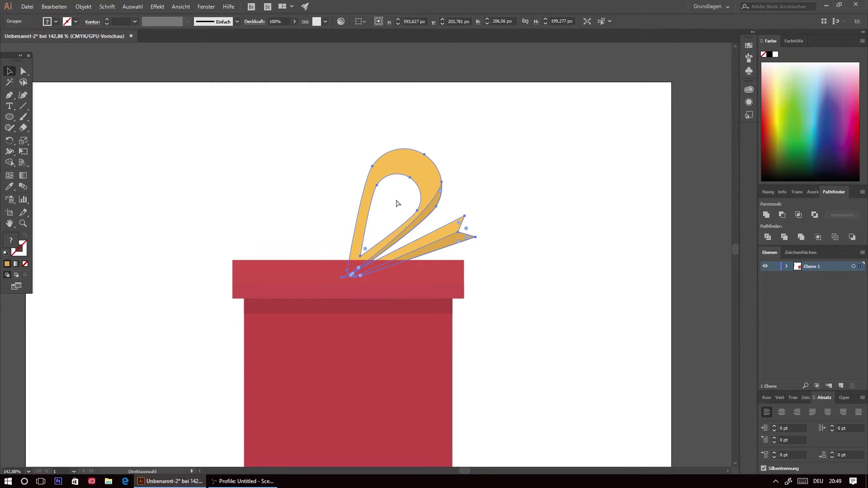
pyautogui.hotkey('ctrl', 'c')
pyautogui.hotkey('ctrl', 'v')
pyautogui.press('v')
pyautogui.click(84, 6)
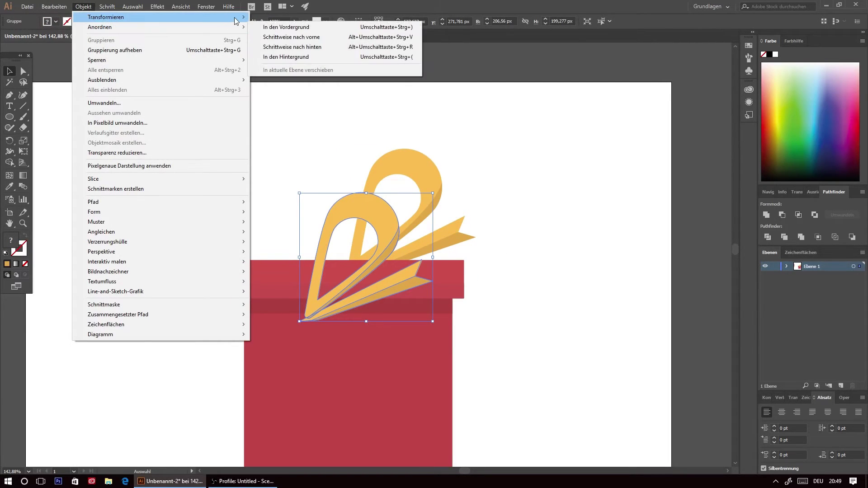
pyautogui.moveTo(105, 17)
pyautogui.click(286, 48)
pyautogui.press('Return')
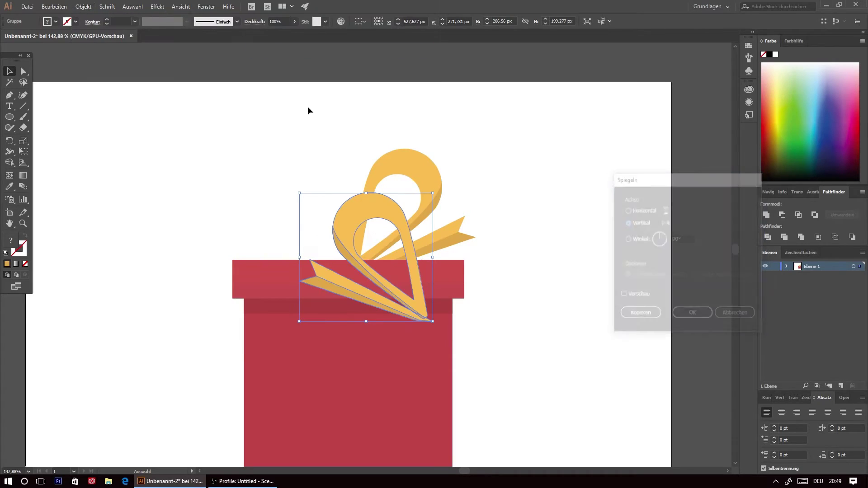
# - Place the mirrored half on the bow's left side and group the bow pieces
pyautogui.moveTo(348, 233); pyautogui.dragTo(282, 194)
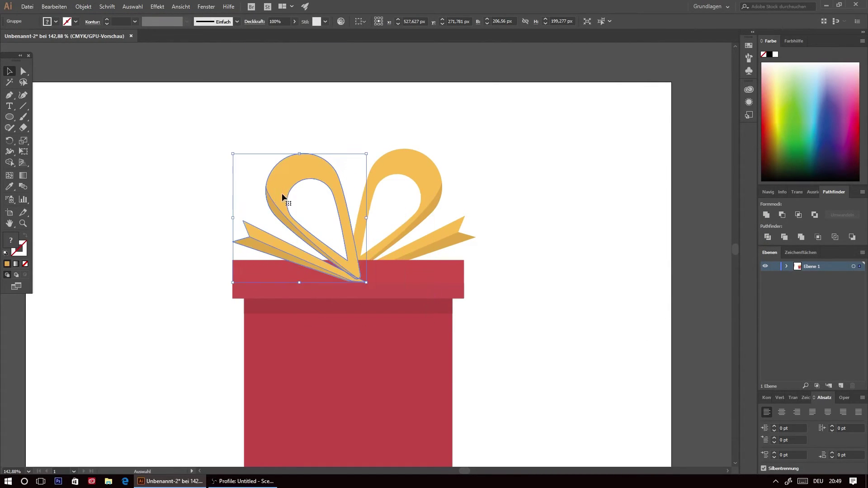
pyautogui.moveTo(338, 210); pyautogui.dragTo(337, 213)
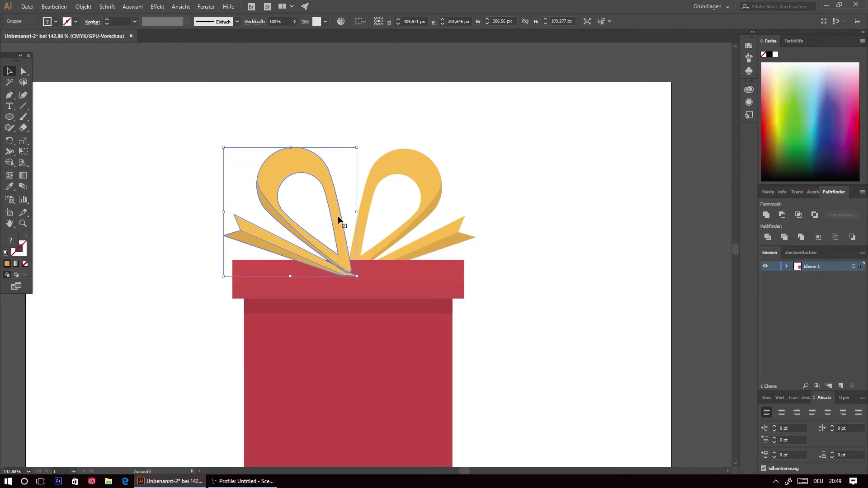
pyautogui.keyDown('shift'); pyautogui.click(368, 211); pyautogui.keyUp('shift')
pyautogui.hotkey('ctrl', 'g')
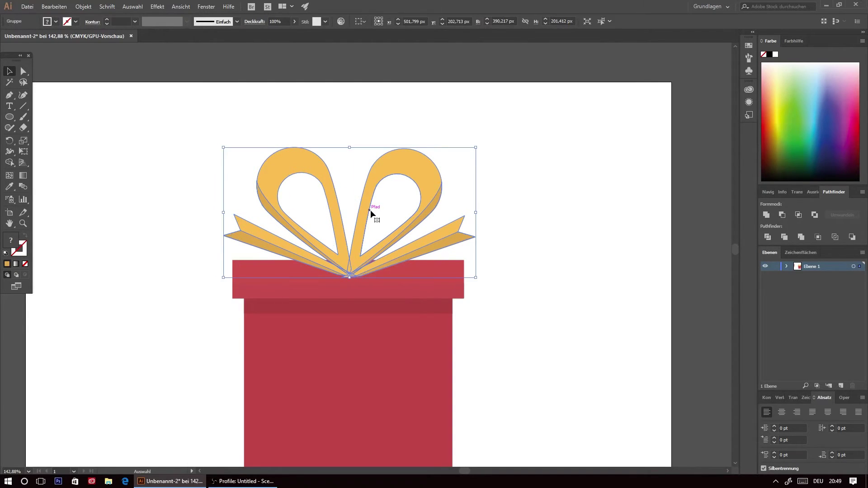
# - Align the grouped bow on its vertical centre, then deselect it
pyautogui.click(405, 214)
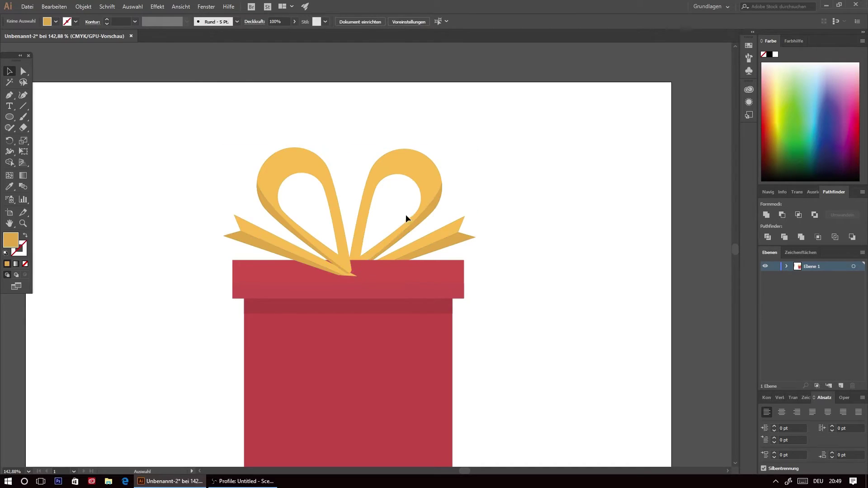
pyautogui.click(361, 220)
pyautogui.click(333, 216)
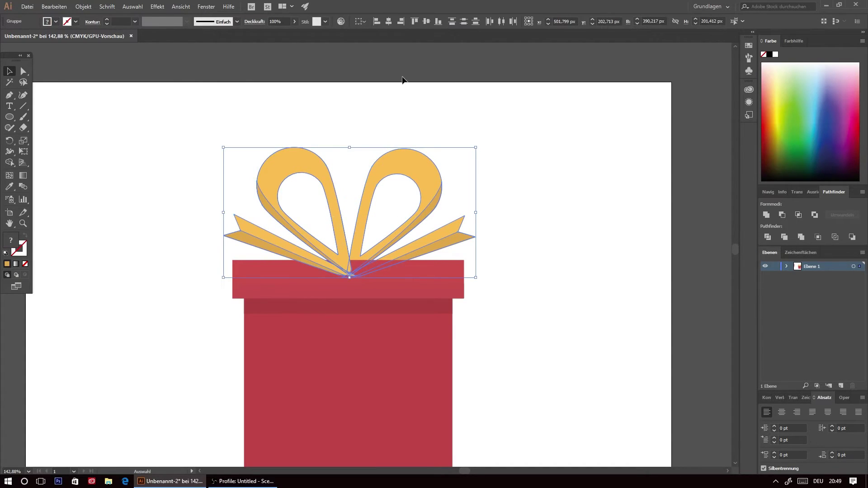
pyautogui.click(426, 23)
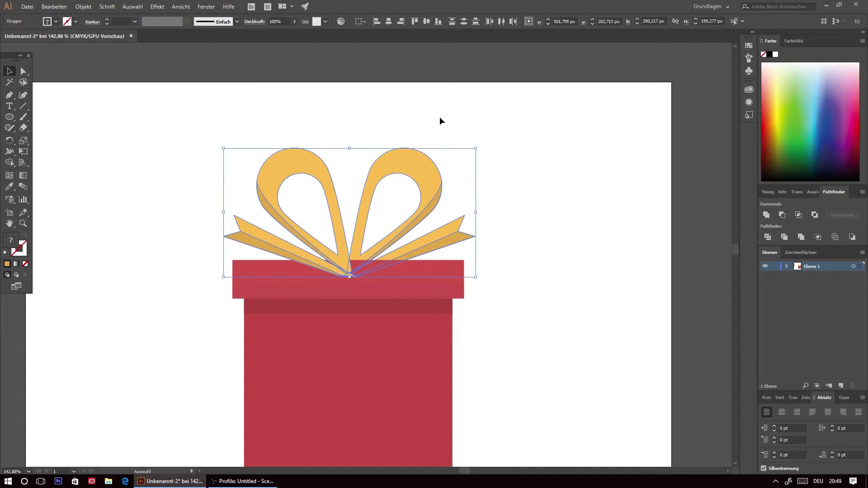
pyautogui.press('a')
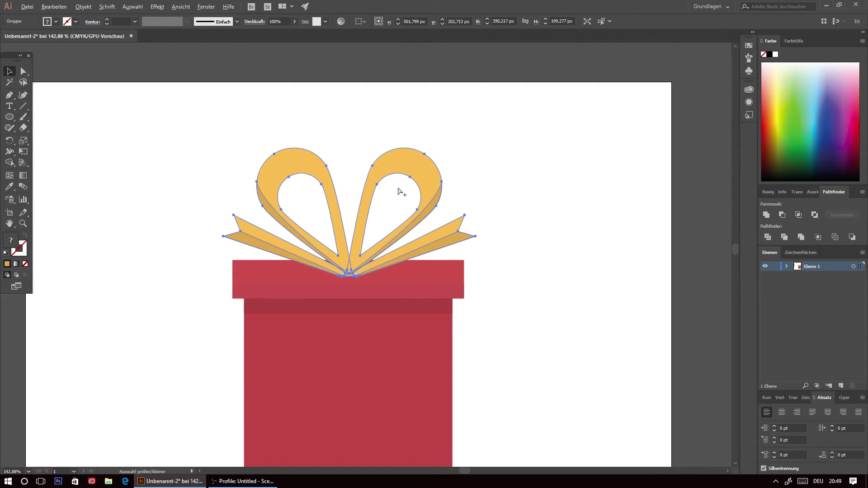
pyautogui.press('v')
pyautogui.click(485, 159)
pyautogui.scroll(-2, 487, 164)
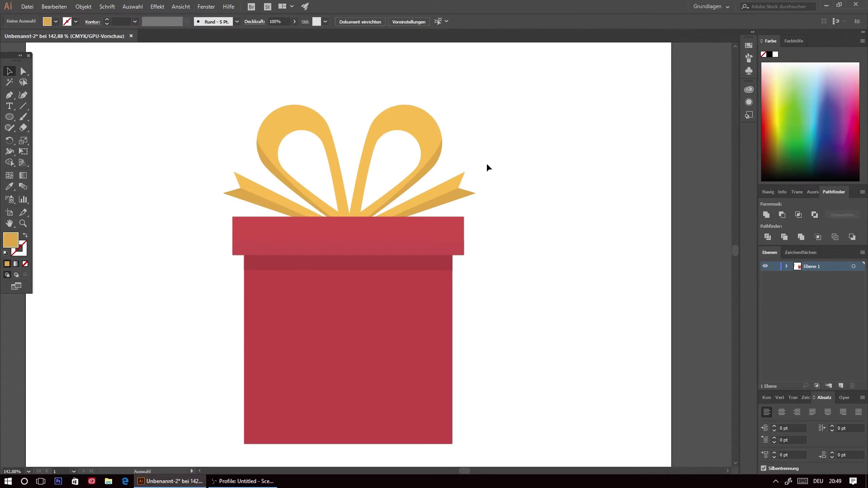
pyautogui.scroll(-2, 490, 163)
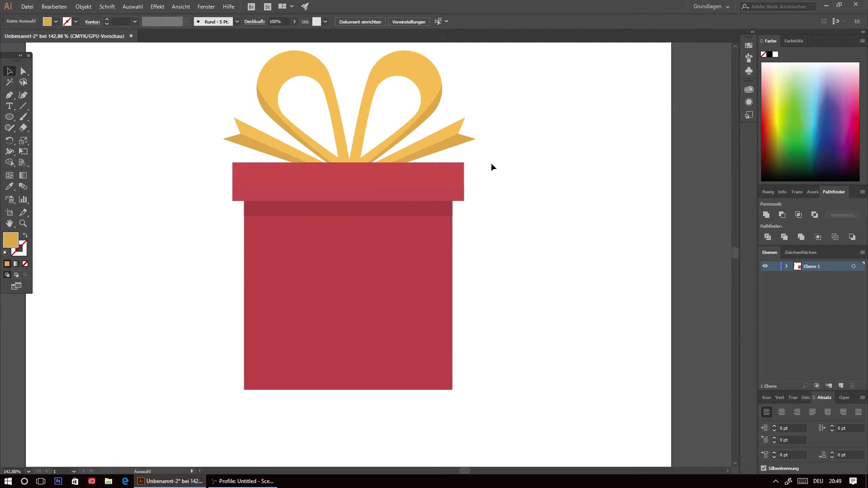
# - Draw a tall thin ribbon rectangle over the box, filled with the bow's yellow
pyautogui.moveTo(10, 116); pyautogui.dragTo(45, 116)
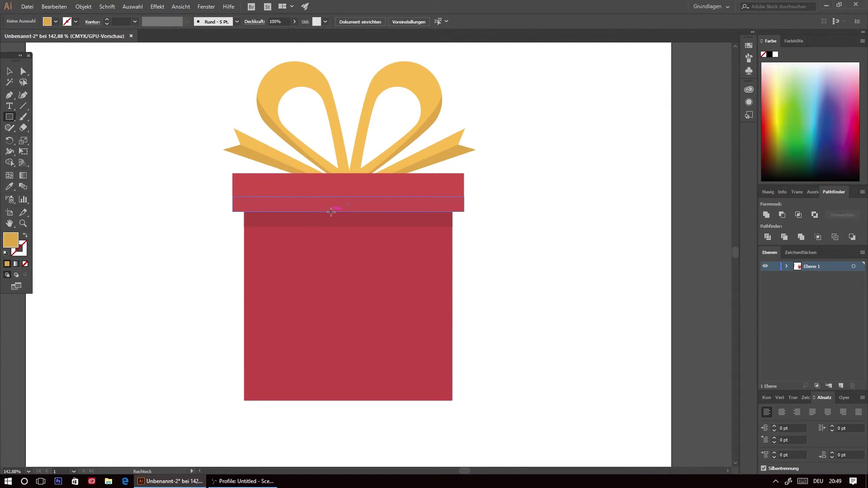
pyautogui.moveTo(331, 212); pyautogui.dragTo(356, 401)
pyautogui.press('i')
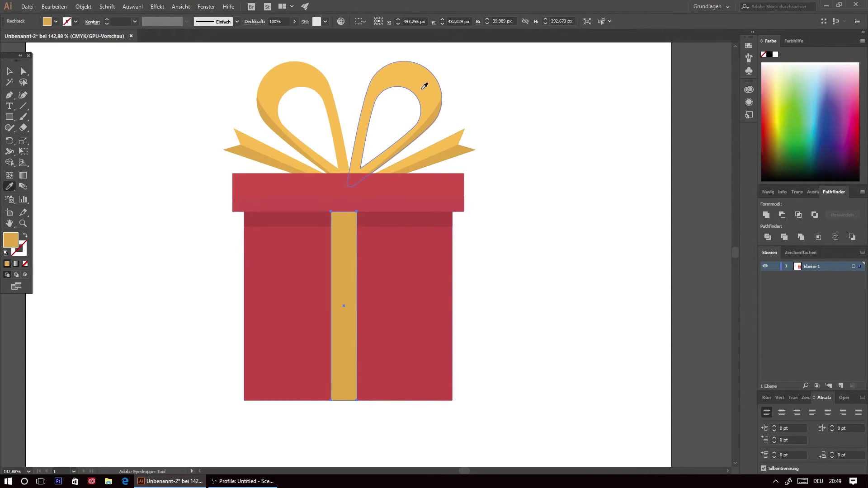
pyautogui.click(425, 86)
pyautogui.press('v')
pyautogui.click(226, 274)
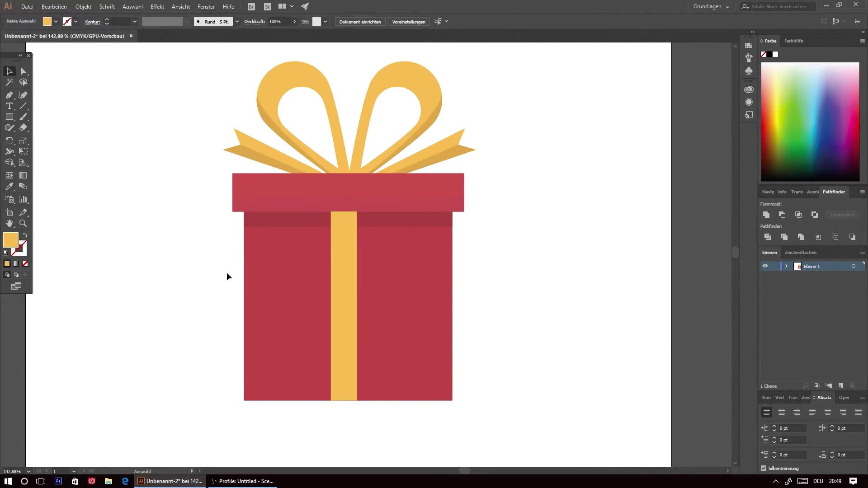
# - Centre the vertical ribbon on the box body and extend it slightly below the bottom
pyautogui.click(344, 280)
pyautogui.keyDown('shift'); pyautogui.click(397, 281); pyautogui.keyUp('shift')
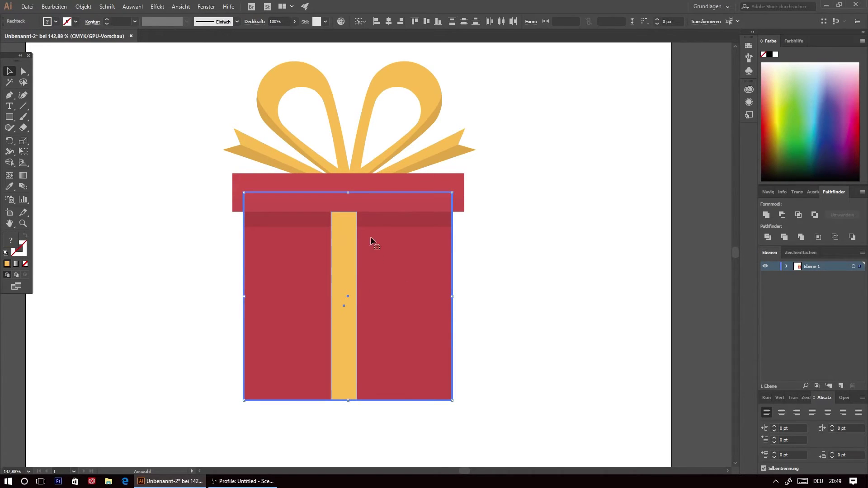
pyautogui.click(399, 22)
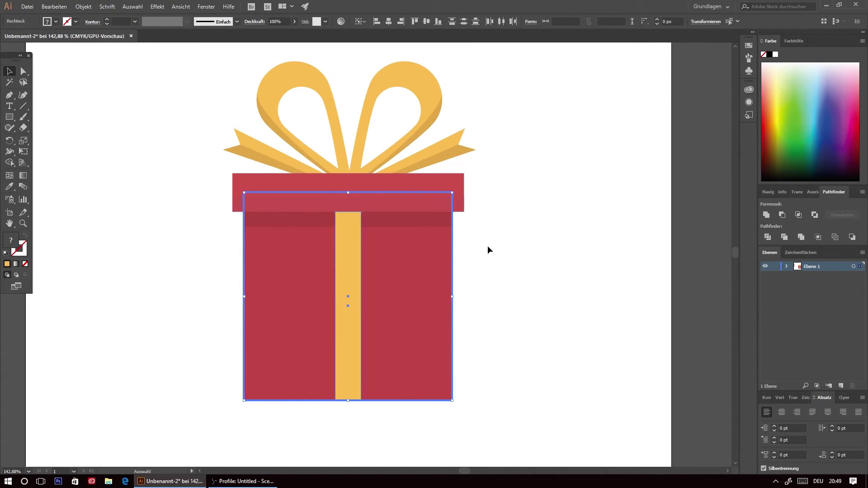
pyautogui.click(487, 245)
pyautogui.click(346, 396)
pyautogui.moveTo(349, 402); pyautogui.dragTo(348, 406)
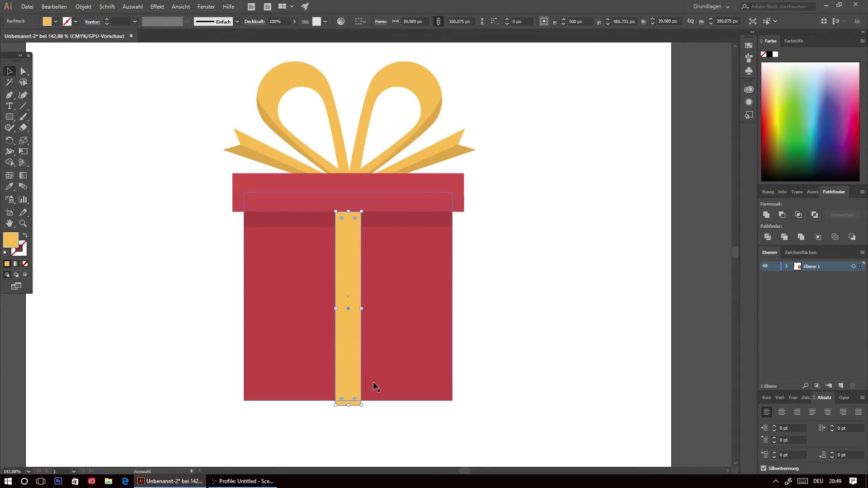
# - Make a horizontal copy of the ribbon and centre it vertically across the box
pyautogui.moveTo(360, 210)
pyautogui.mouseDown()
pyautogui.moveTo(379, 156)
pyautogui.moveTo(469, 254)
pyautogui.mouseUp()
pyautogui.moveTo(397, 263); pyautogui.dragTo(382, 300)
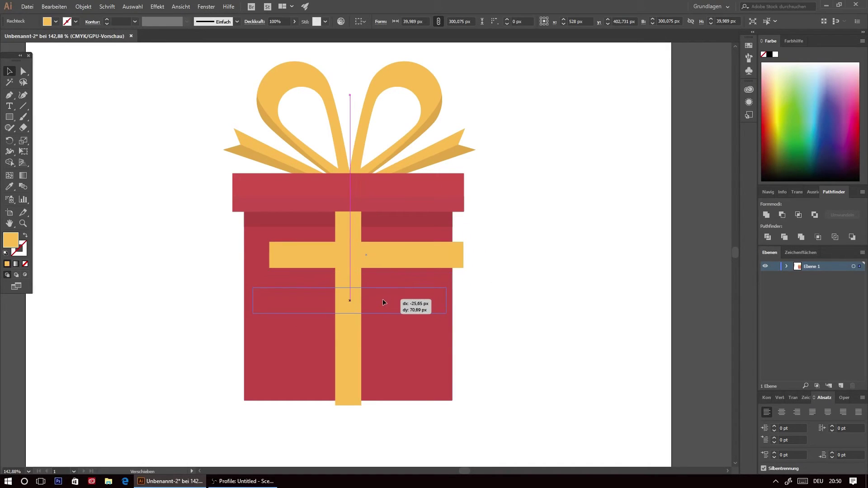
pyautogui.keyDown('shift'); pyautogui.click(401, 344); pyautogui.keyUp('shift')
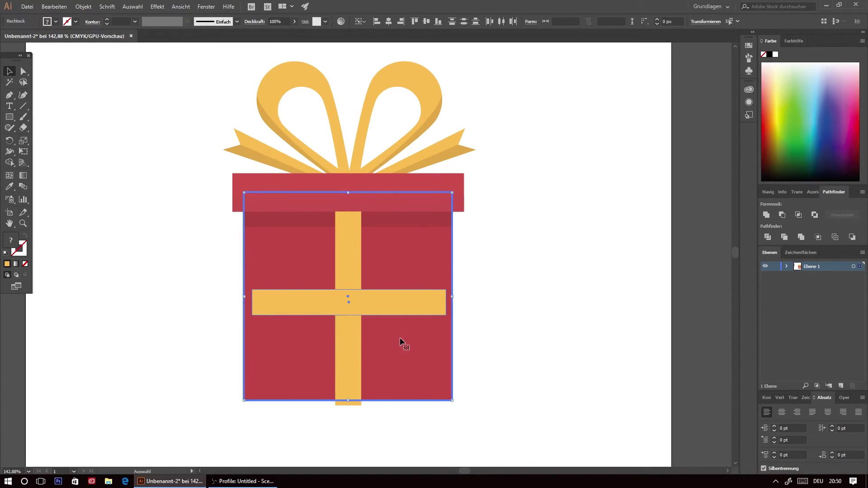
pyautogui.click(427, 22)
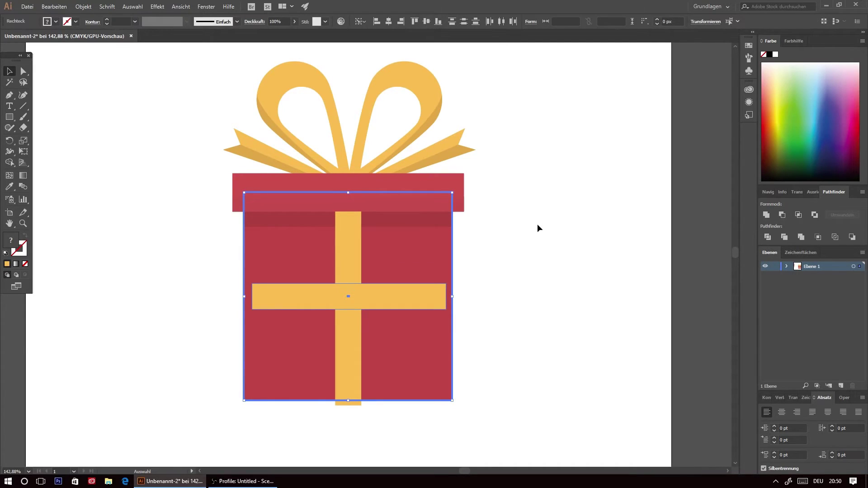
# - Widen the horizontal band to 319,786 px so it spans the box width
pyautogui.click(400, 297)
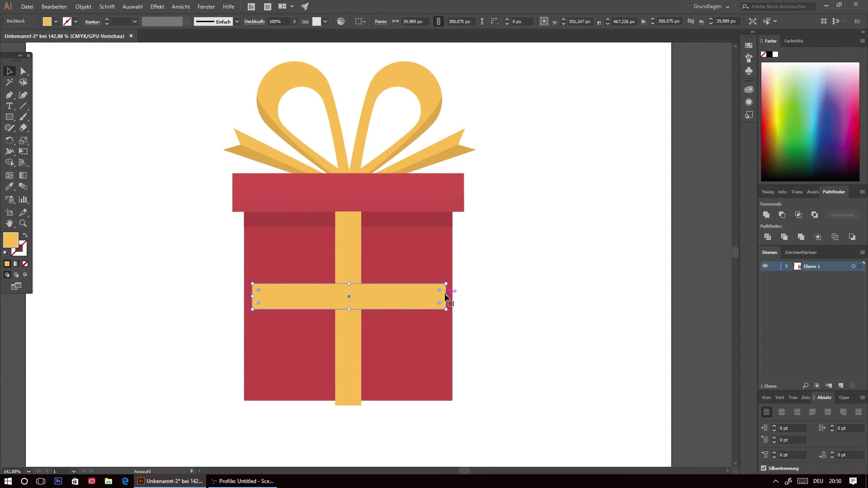
pyautogui.moveTo(447, 296); pyautogui.dragTo(452, 297)
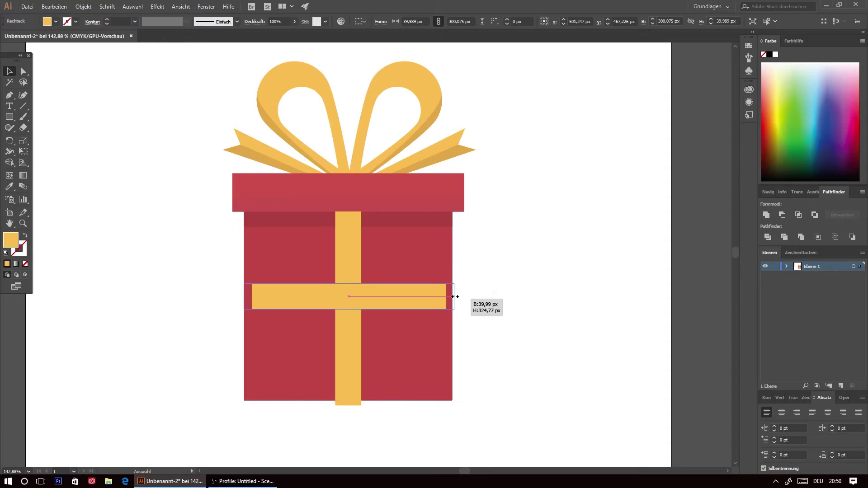
pyautogui.moveTo(453, 296); pyautogui.dragTo(453, 297)
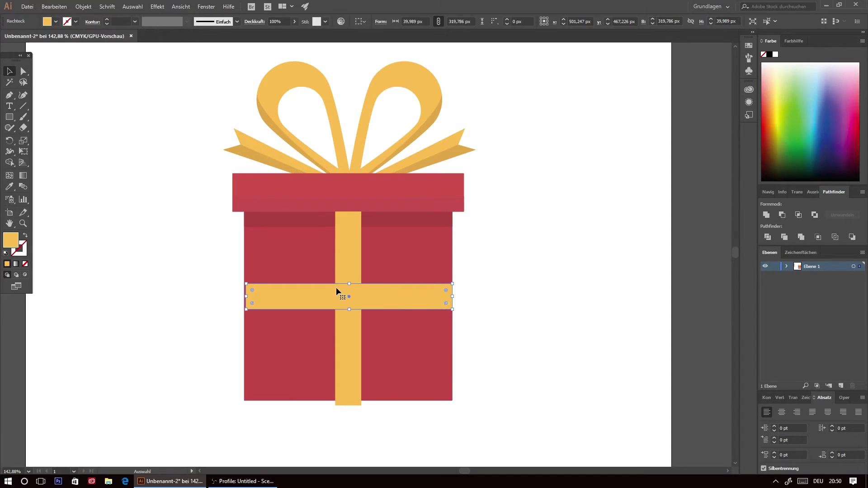
pyautogui.click(340, 269)
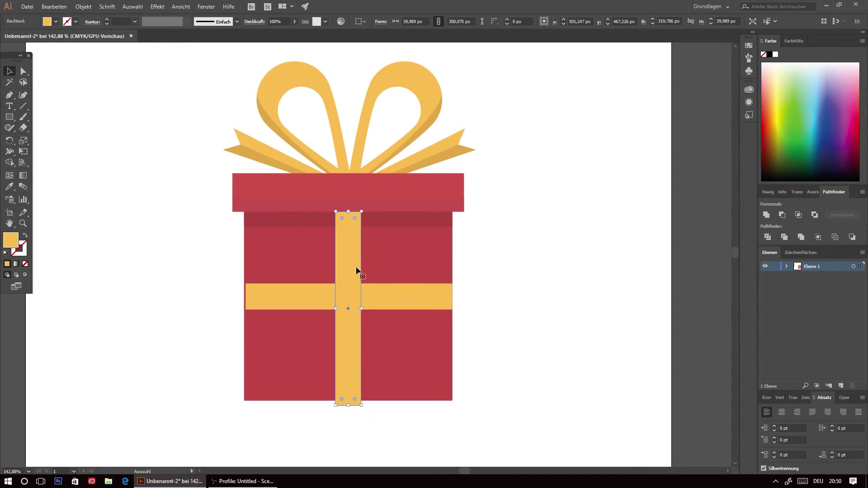
pyautogui.click(371, 307)
pyautogui.keyDown('shift'); pyautogui.click(395, 325); pyautogui.keyUp('shift')
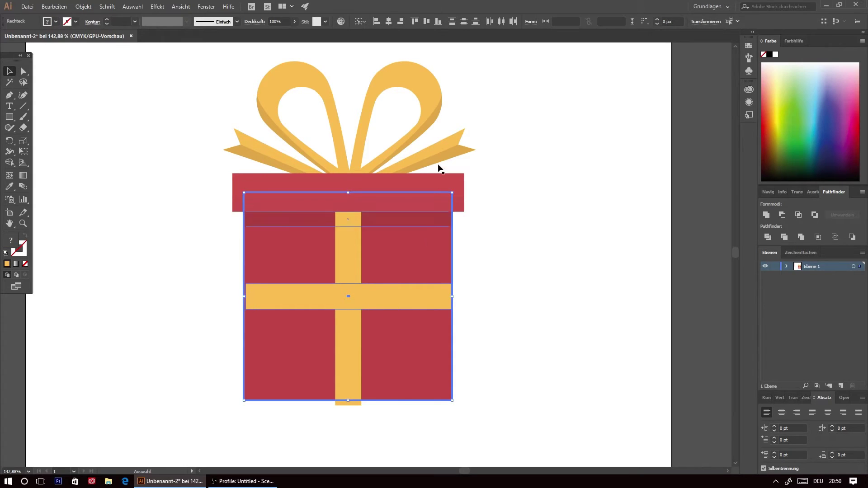
# - Widen the horizontal band symmetrically to about 338,46 px, overhanging both box sides
pyautogui.click(521, 216)
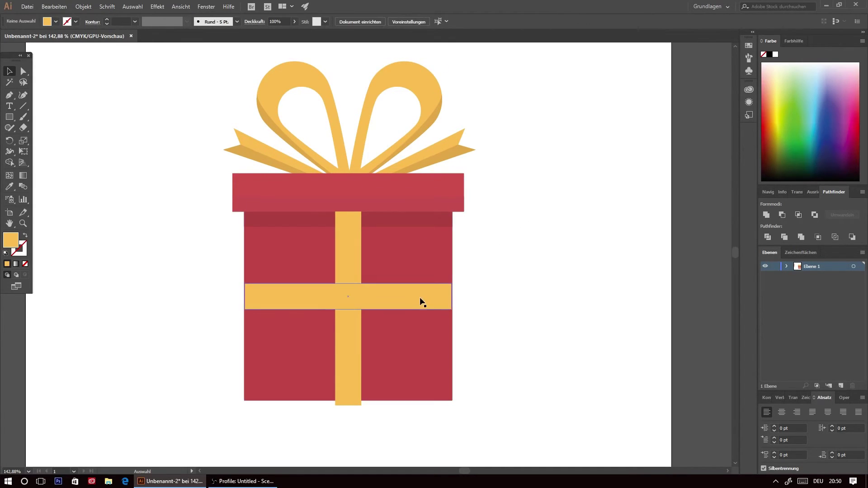
pyautogui.click(419, 298)
pyautogui.moveTo(452, 296); pyautogui.dragTo(453, 296)
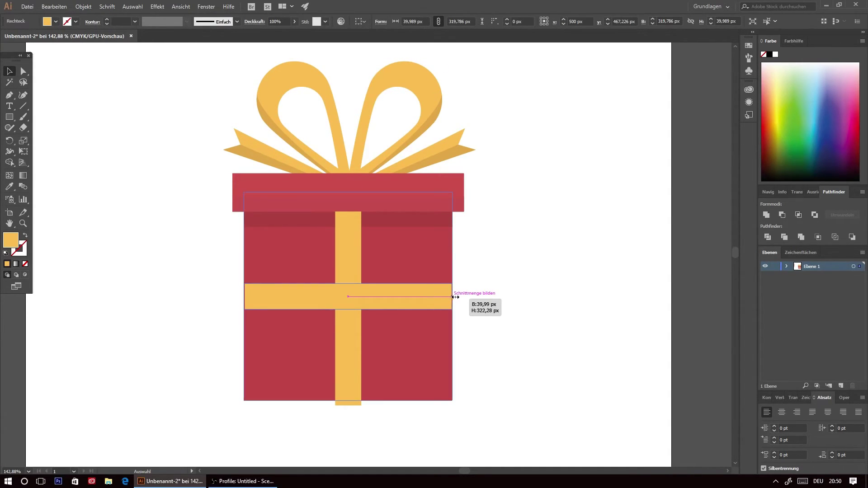
pyautogui.click(573, 305)
pyautogui.click(437, 293)
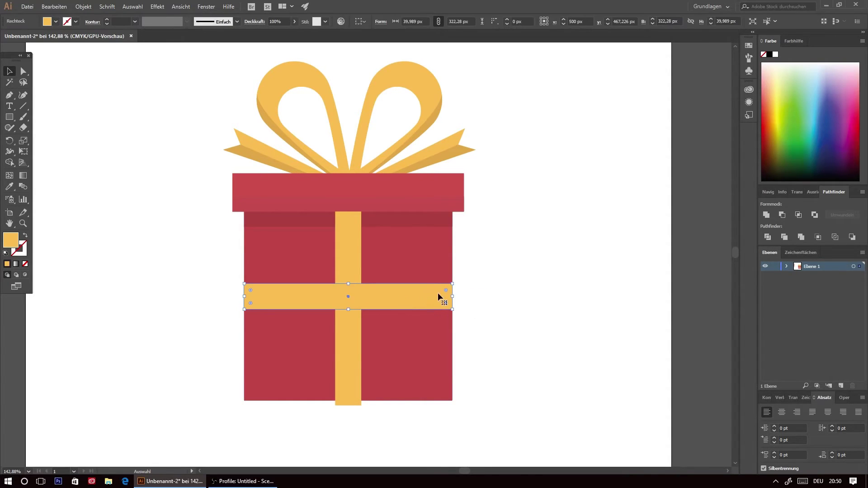
pyautogui.moveTo(454, 297); pyautogui.dragTo(458, 297)
pyautogui.click(514, 286)
pyautogui.scroll(-1, 508, 276)
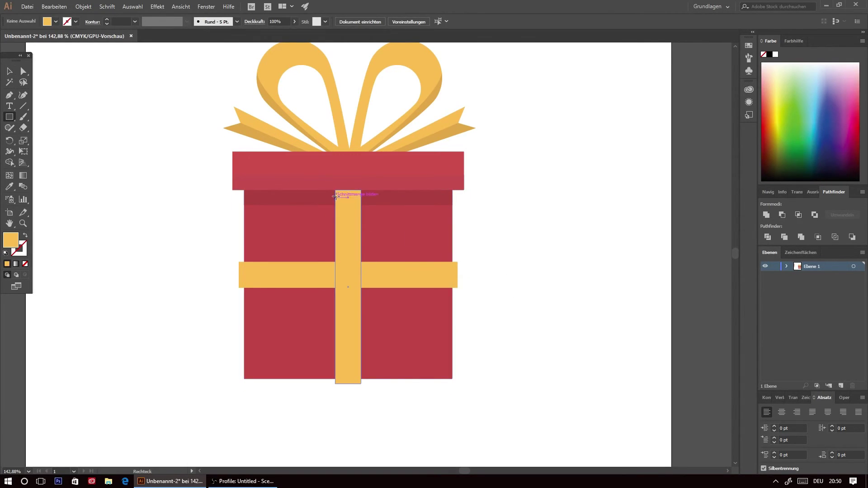
# - Draw a thin dark-red shadow strip left of the ribbon above the band
pyautogui.moveTo(335, 189); pyautogui.dragTo(326, 262)
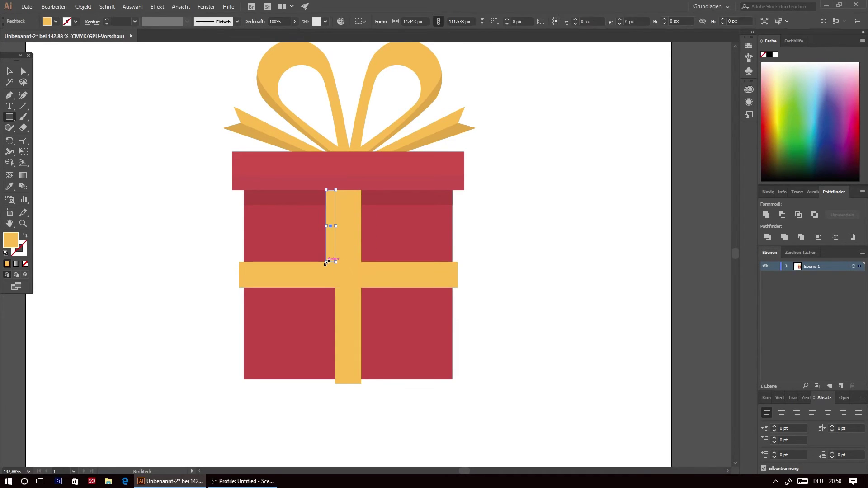
pyautogui.press('i')
pyautogui.click(310, 195)
pyautogui.press('v')
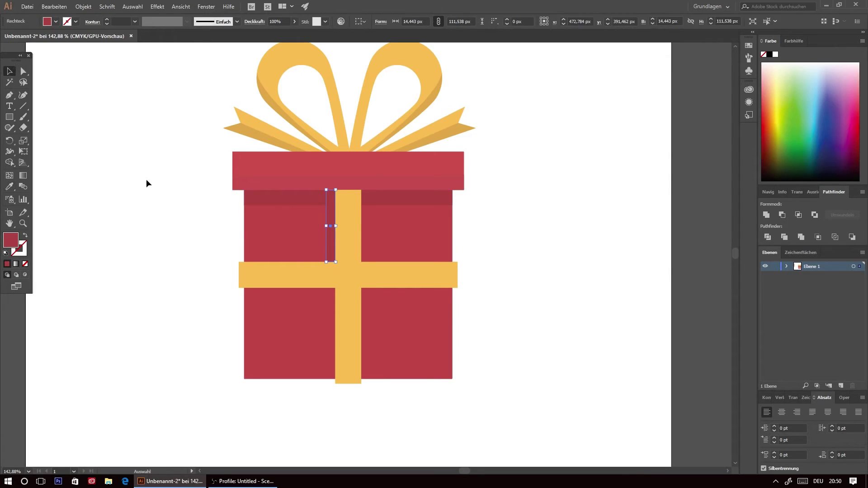
pyautogui.click(146, 179)
pyautogui.scroll(-2, 146, 179)
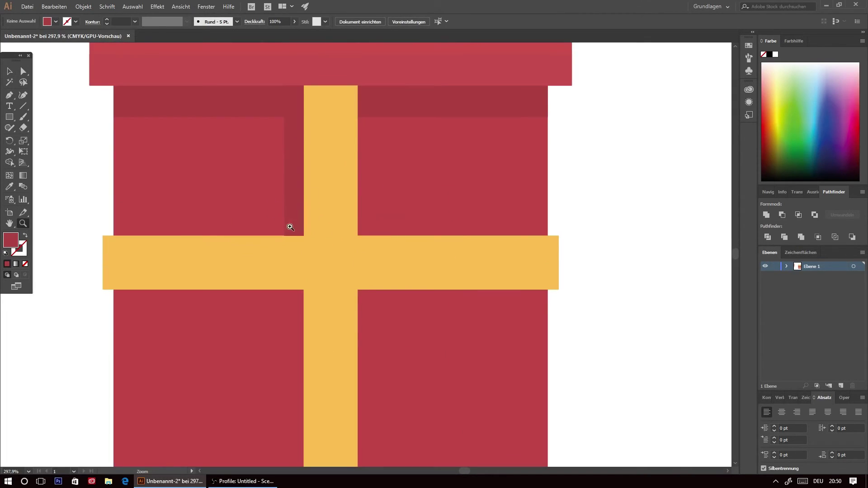
pyautogui.moveTo(366, 232); pyautogui.dragTo(451, 194)
pyautogui.moveTo(268, 238); pyautogui.dragTo(88, 311)
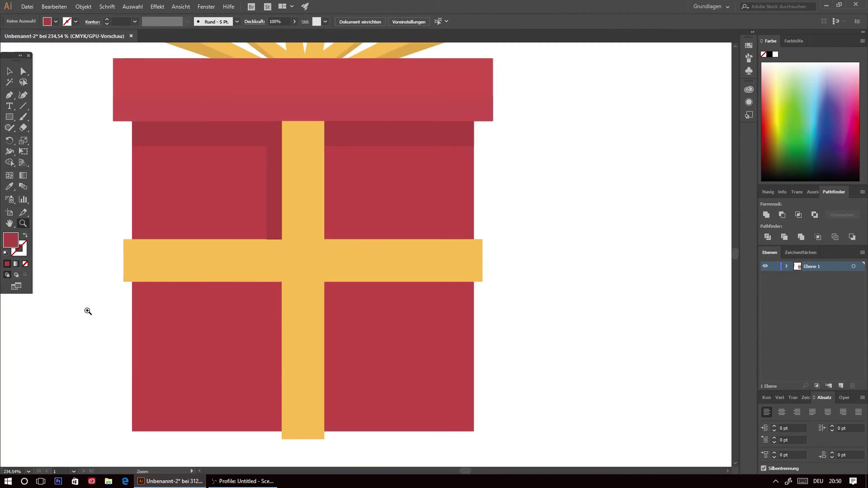
pyautogui.moveTo(377, 336)
pyautogui.mouseDown()
pyautogui.moveTo(268, 209)
pyautogui.moveTo(371, 247)
pyautogui.moveTo(346, 233)
pyautogui.mouseUp()
pyautogui.scroll(1, 267, 209)
# - Duplicate the shadow strip to the right of the ribbon, below the band
pyautogui.press('v')
pyautogui.click(302, 227)
pyautogui.moveTo(367, 292)
pyautogui.mouseDown()
pyautogui.moveTo(355, 401)
pyautogui.moveTo(344, 388)
pyautogui.mouseUp()
pyautogui.scroll(-2, 348, 394)
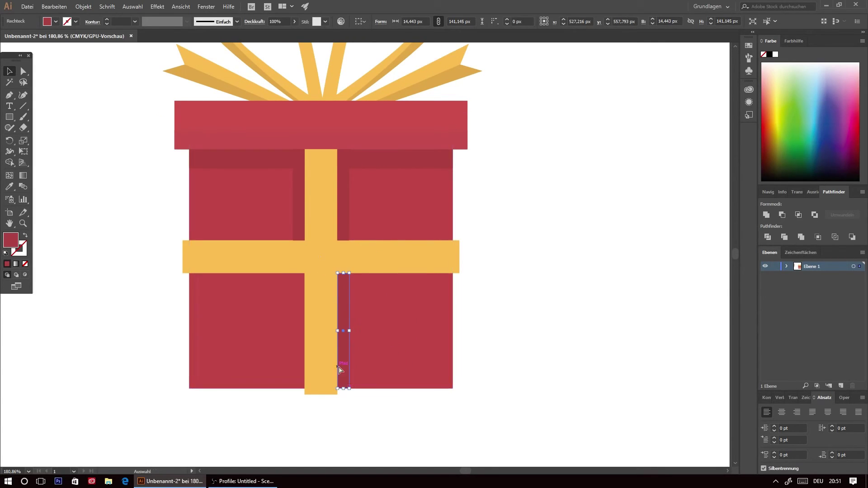
# - Paste another shadow strip and place it down left of the ribbon
pyautogui.hotkey('ctrl', 'c')
pyautogui.hotkey('ctrl', 'v')
pyautogui.moveTo(361, 275); pyautogui.dragTo(294, 351)
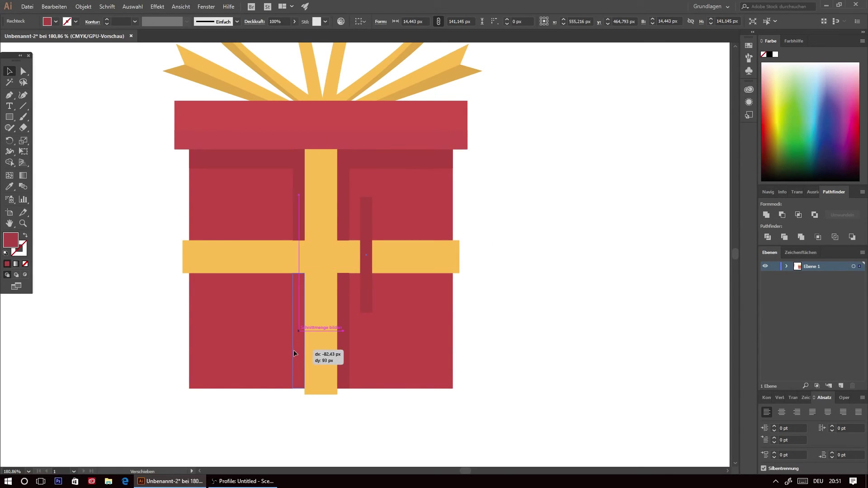
pyautogui.click(595, 313)
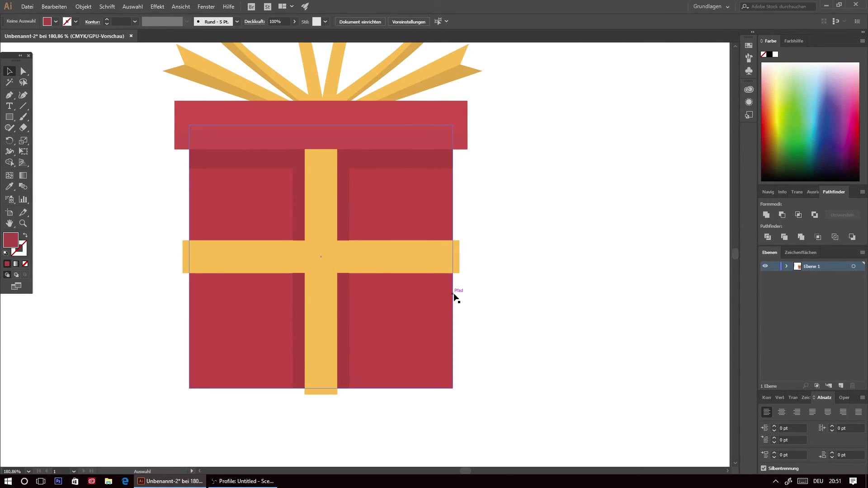
# - Add horizontal dark strips beneath the yellow band on both the right and left sides
pyautogui.click(342, 302)
pyautogui.hotkey('ctrl', 'c')
pyautogui.hotkey('ctrl', 'v')
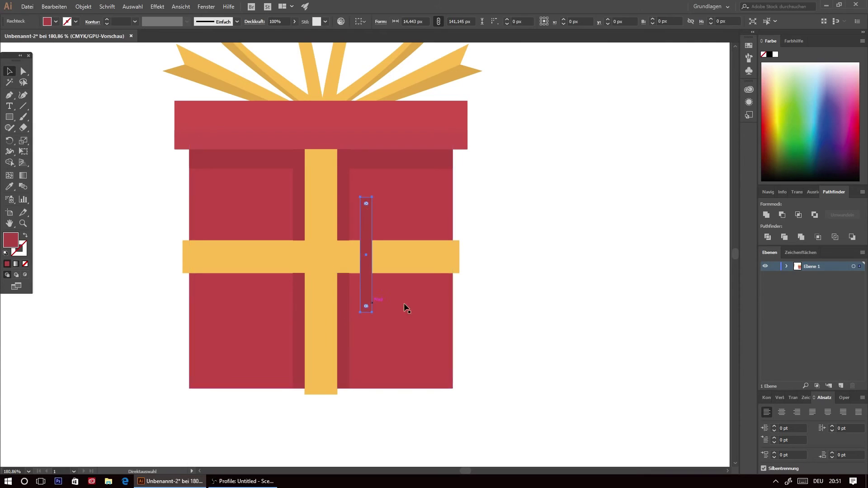
pyautogui.moveTo(376, 194); pyautogui.dragTo(434, 248)
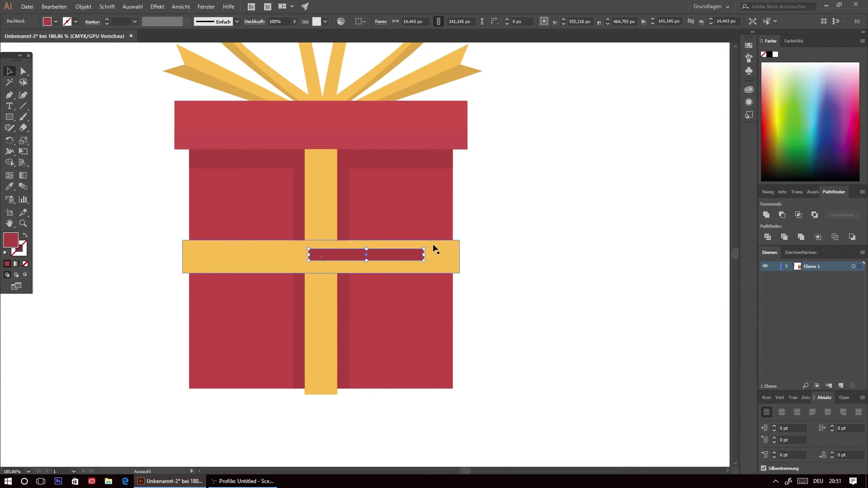
pyautogui.moveTo(384, 258); pyautogui.dragTo(411, 281)
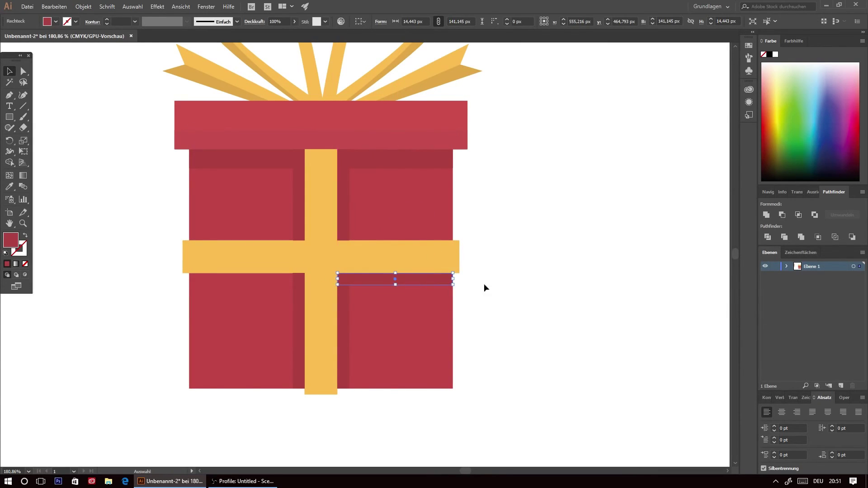
pyautogui.hotkey('ctrl', 'z')
pyautogui.moveTo(345, 256); pyautogui.dragTo(228, 281)
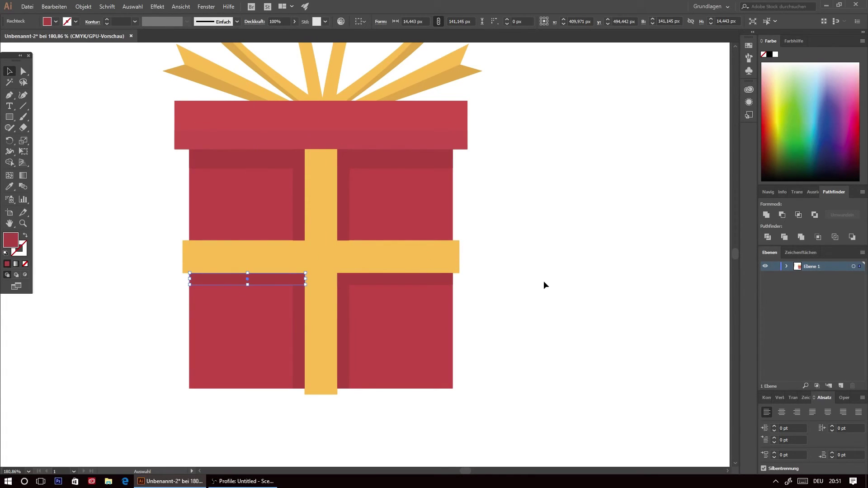
pyautogui.click(545, 284)
# - Zoom in to align the left strip with the ribbon edge, then zoom out to the whole gift
pyautogui.press('z')
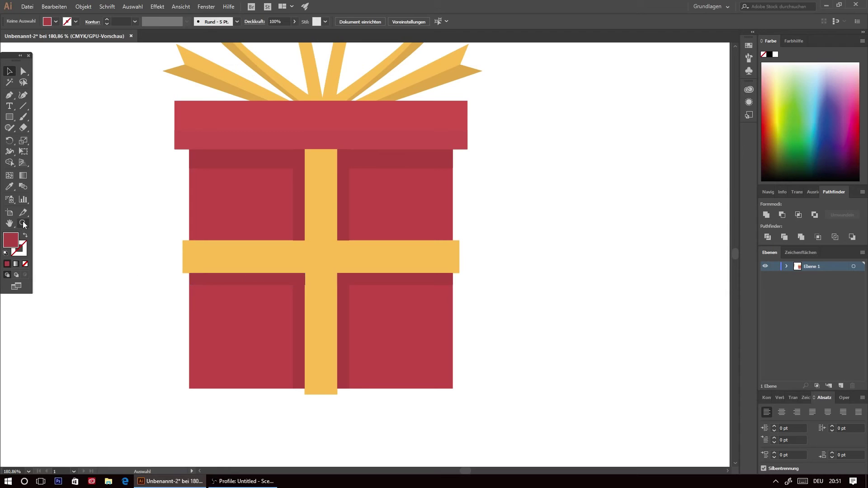
pyautogui.moveTo(247, 308); pyautogui.dragTo(348, 268)
pyautogui.click(392, 246)
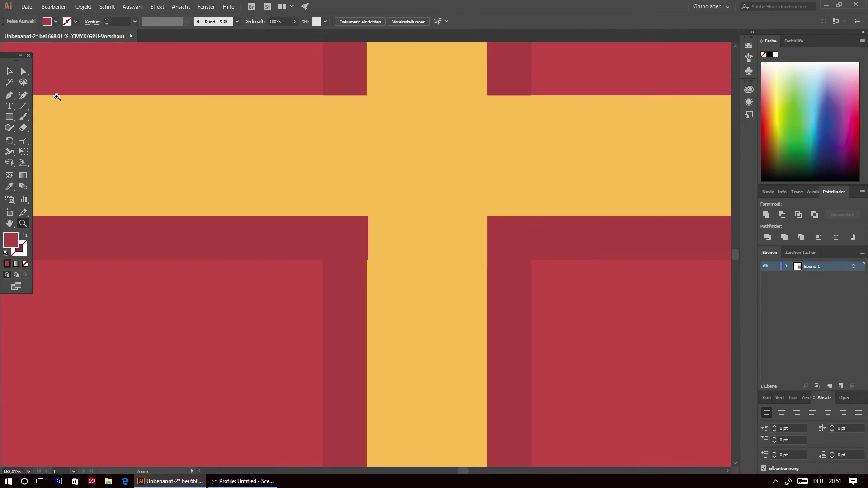
pyautogui.press('v')
pyautogui.moveTo(306, 237); pyautogui.dragTo(301, 234)
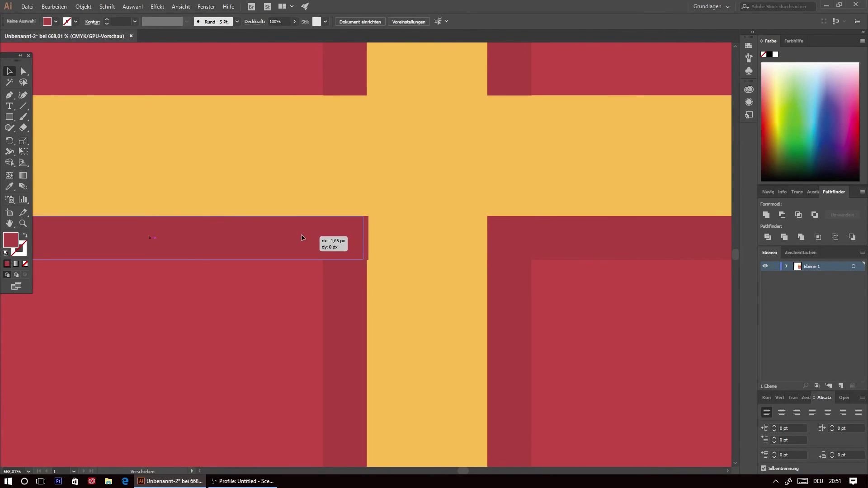
pyautogui.click(516, 268)
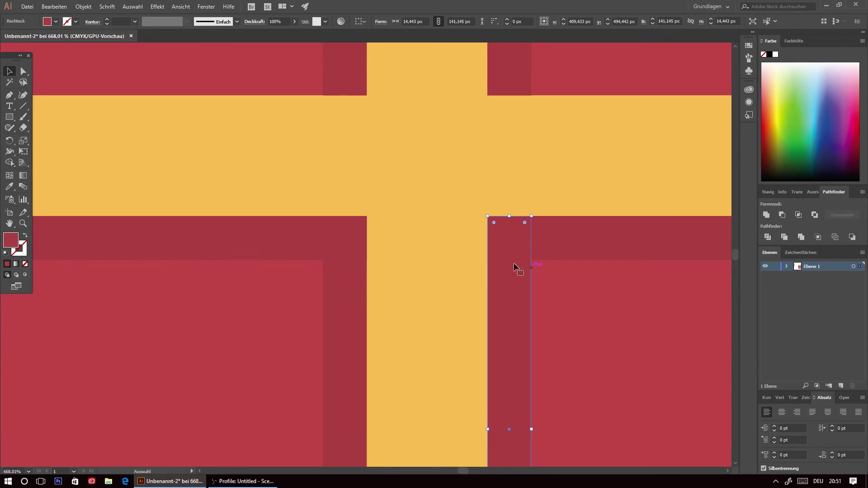
pyautogui.press('z')
pyautogui.hotkey('ctrl', '0')
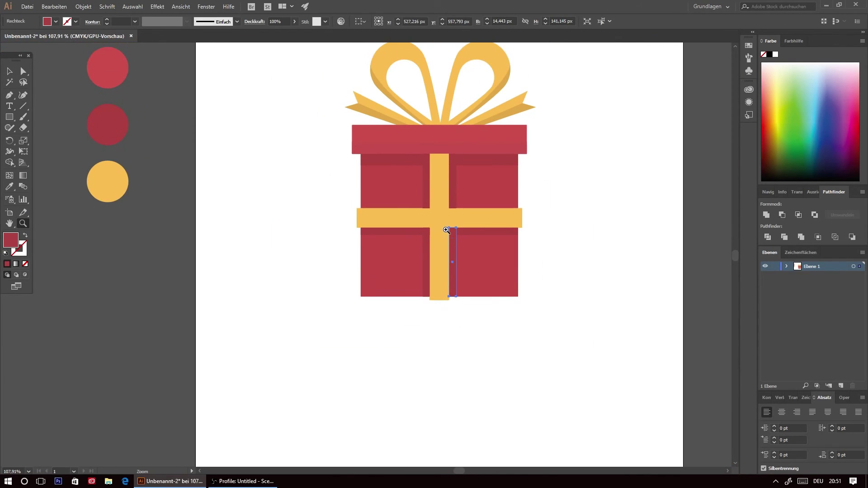
# - Give the lid's lower rectangle a slightly darker red fill than the lid top
pyautogui.click(10, 72)
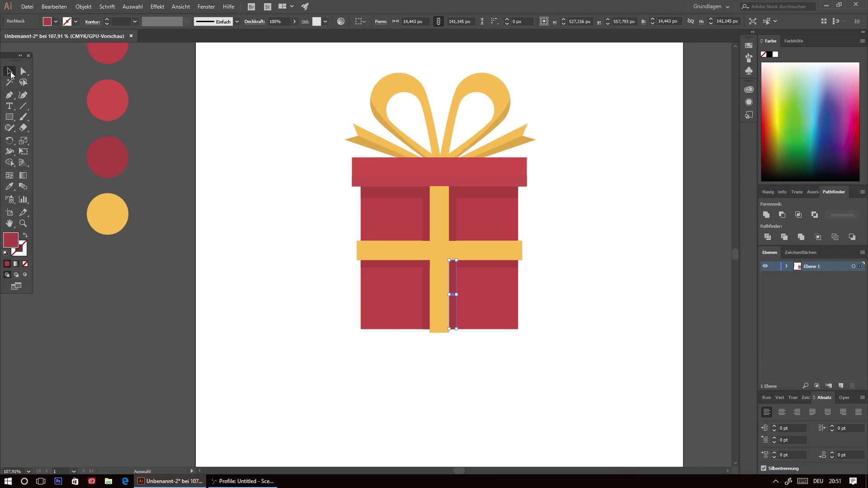
pyautogui.click(402, 178)
pyautogui.press('i')
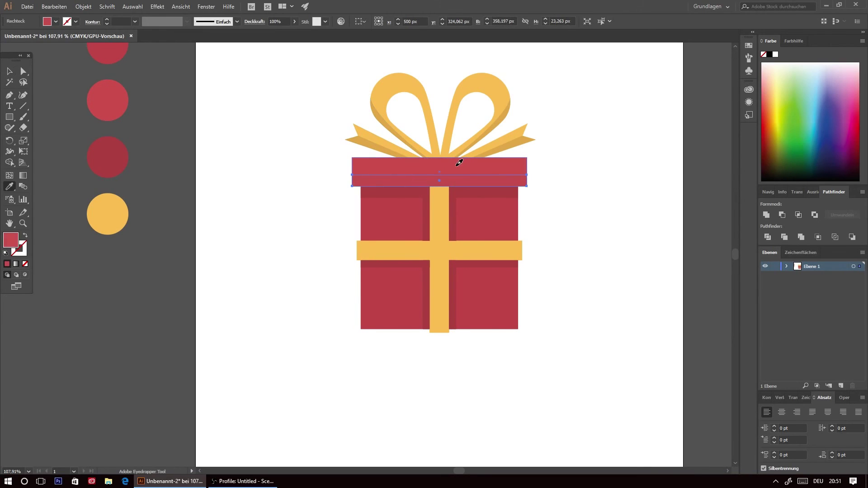
pyautogui.doubleClick(11, 239)
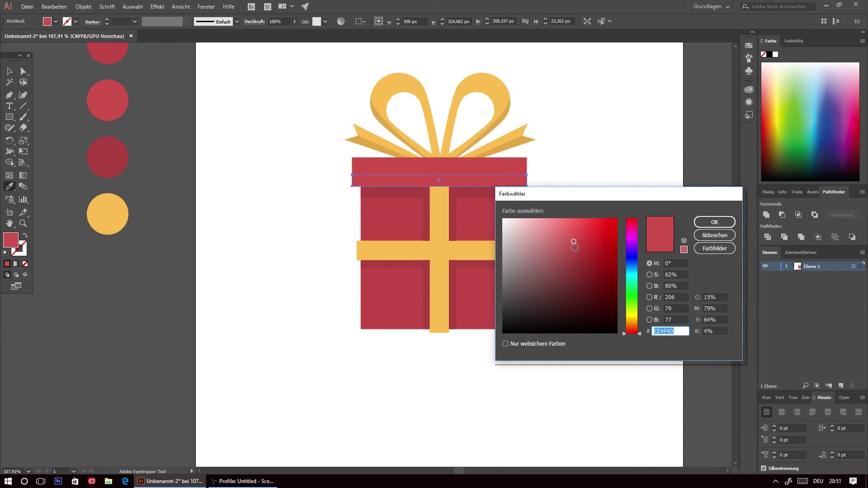
pyautogui.click(715, 222)
pyautogui.press('v')
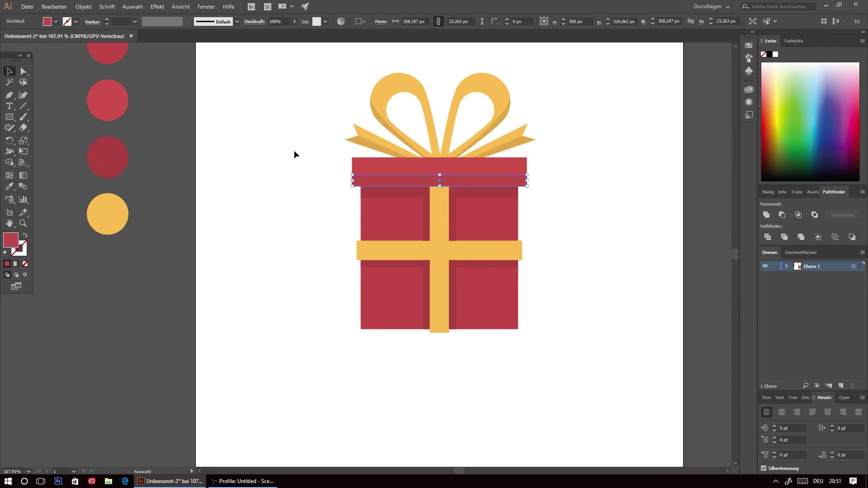
pyautogui.click(294, 155)
pyautogui.scroll(1, 618, 291)
pyautogui.scroll(1, 617, 292)
pyautogui.scroll(-1, 617, 292)
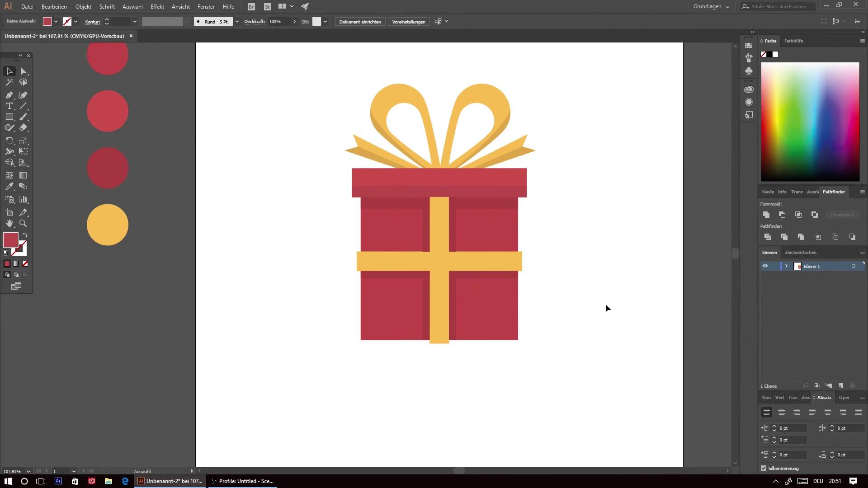
pyautogui.click(26, 224)
# - Draw a small rectangle on the band left of the ribbon, filled with the bow's dark orange
pyautogui.moveTo(544, 281); pyautogui.dragTo(136, 220)
pyautogui.click(9, 117)
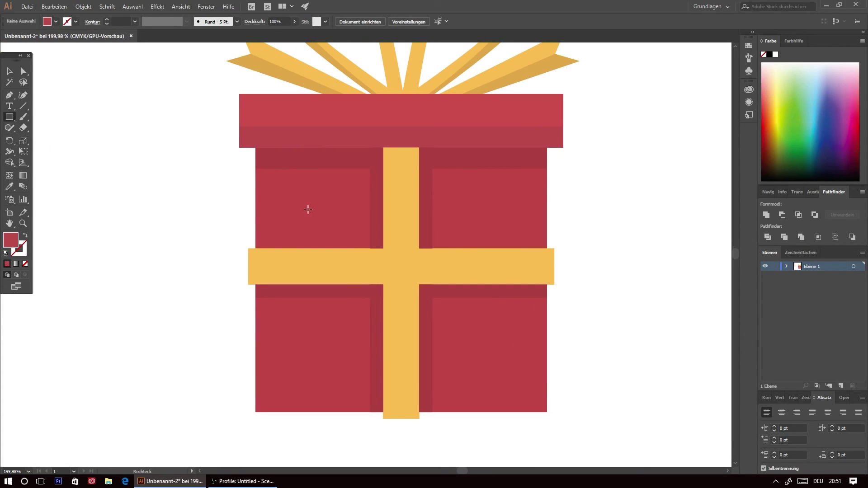
pyautogui.moveTo(372, 249); pyautogui.dragTo(385, 285)
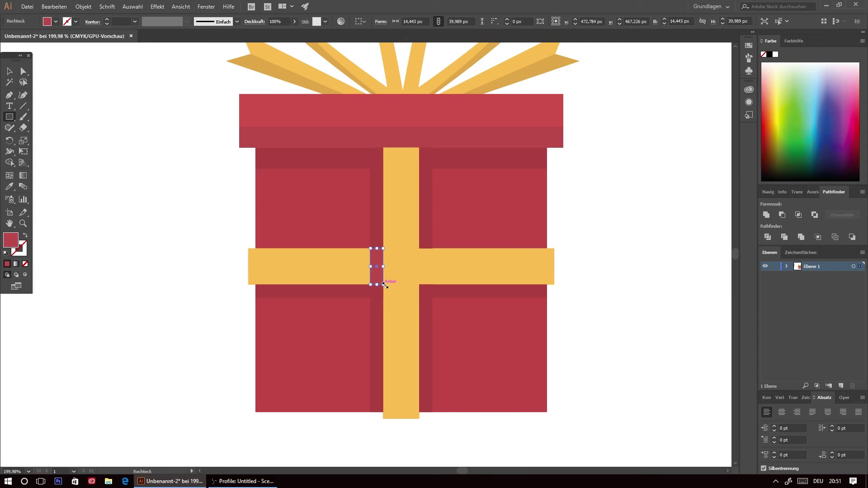
pyautogui.press('i')
pyautogui.click(520, 72)
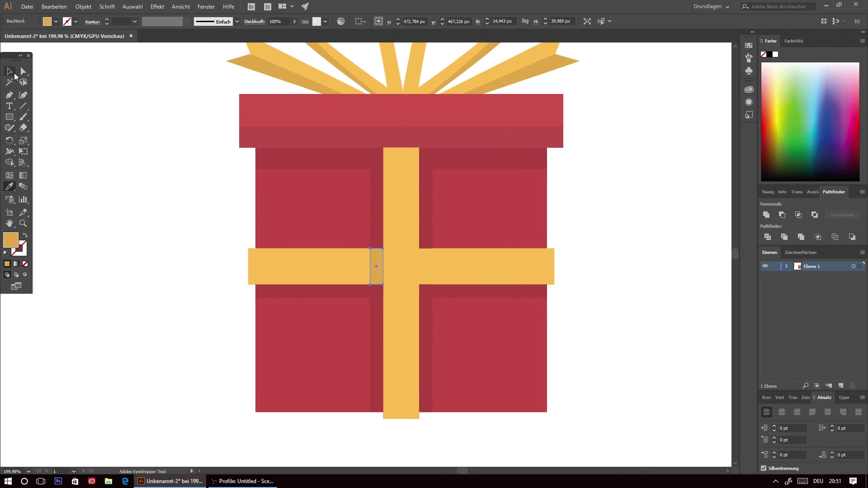
# - Duplicate the orange patch to the ribbon's right side, deselect, and zoom back out
pyautogui.click(10, 72)
pyautogui.moveTo(377, 266)
pyautogui.mouseDown()
pyautogui.moveTo(366, 255)
pyautogui.moveTo(425, 259)
pyautogui.mouseUp()
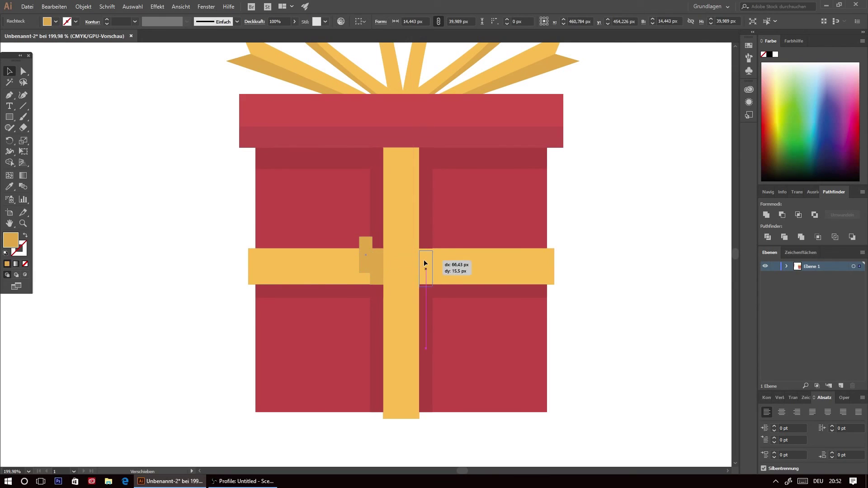
pyautogui.click(617, 257)
pyautogui.scroll(-1, 599, 257)
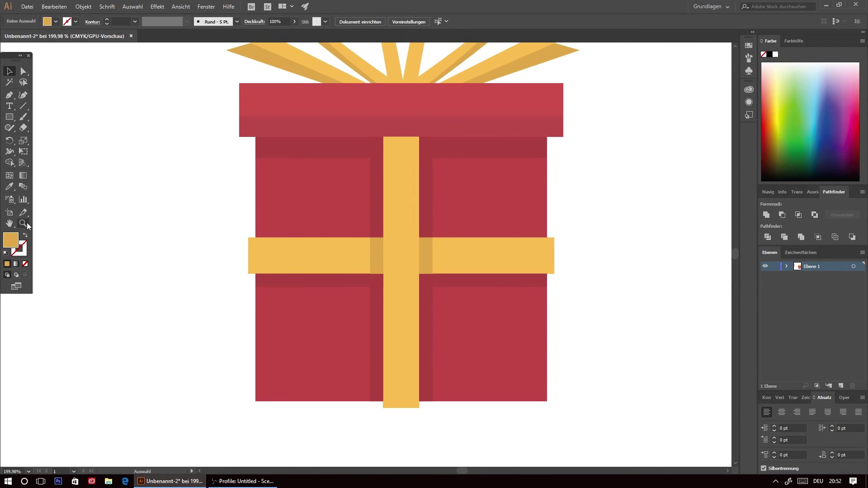
pyautogui.scroll(-1, 340, 221)
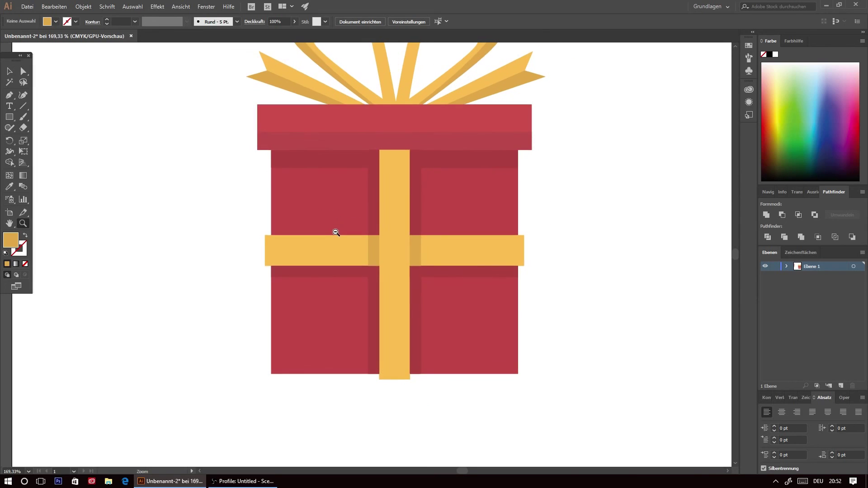
pyautogui.scroll(-2, 332, 229)
pyautogui.scroll(-3, 339, 237)
pyautogui.scroll(3, 347, 250)
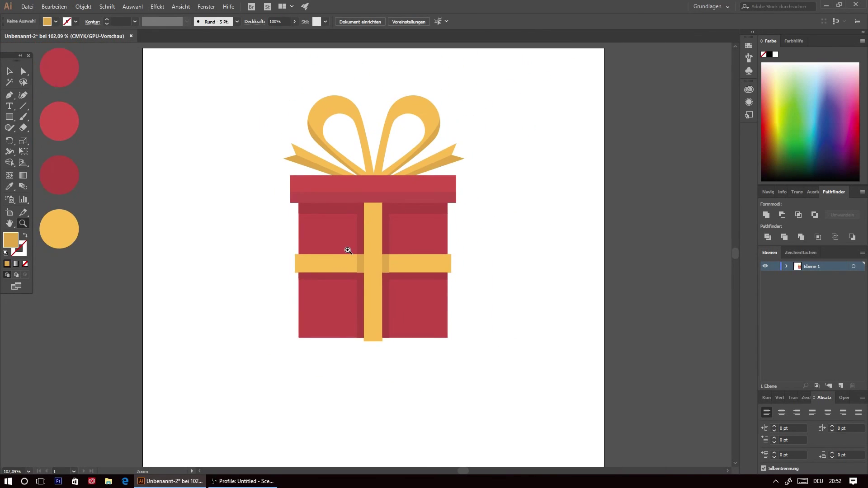
pyautogui.scroll(-1, 344, 251)
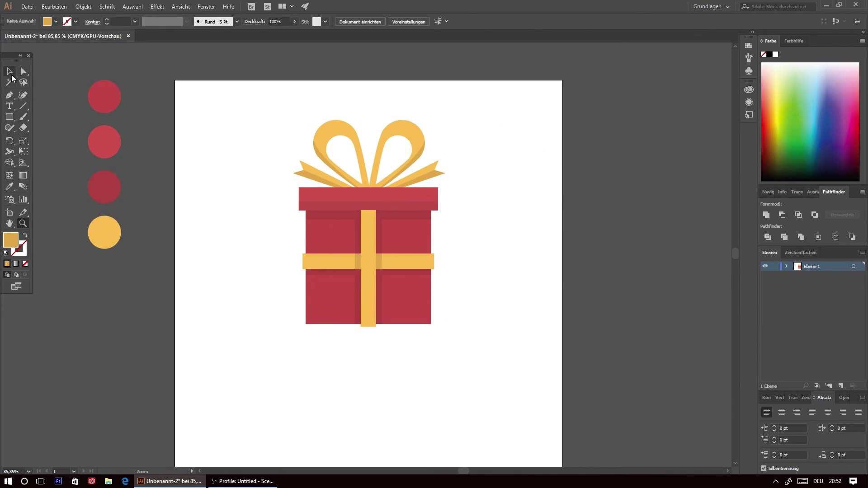
# - Group all gift parts and centre the group horizontally and vertically on the artboard
pyautogui.click(10, 72)
pyautogui.moveTo(462, 377); pyautogui.dragTo(262, 103)
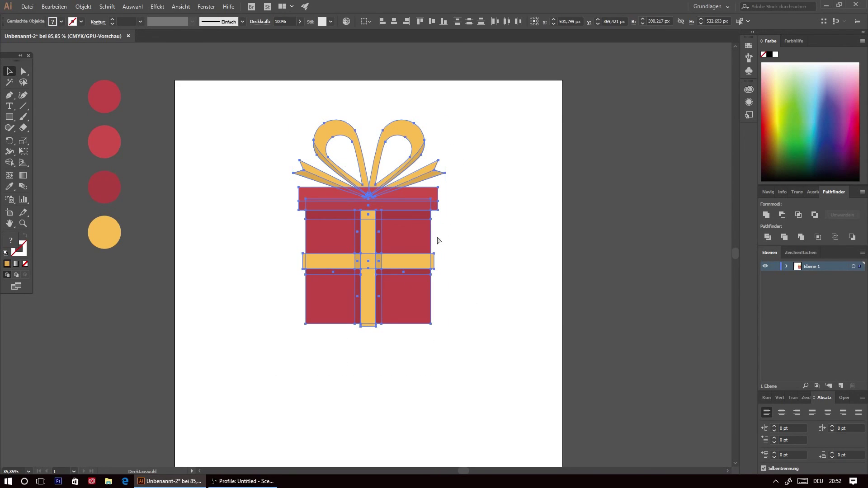
pyautogui.hotkey('ctrl', 'g')
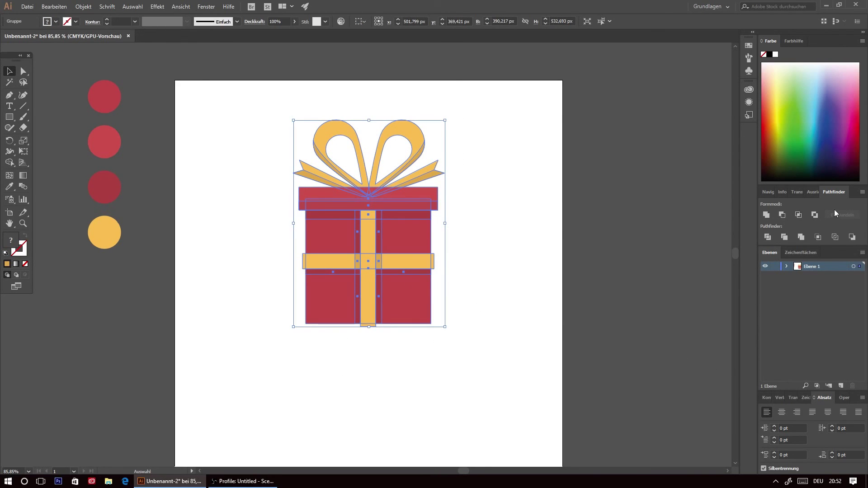
pyautogui.click(814, 192)
pyautogui.click(849, 265)
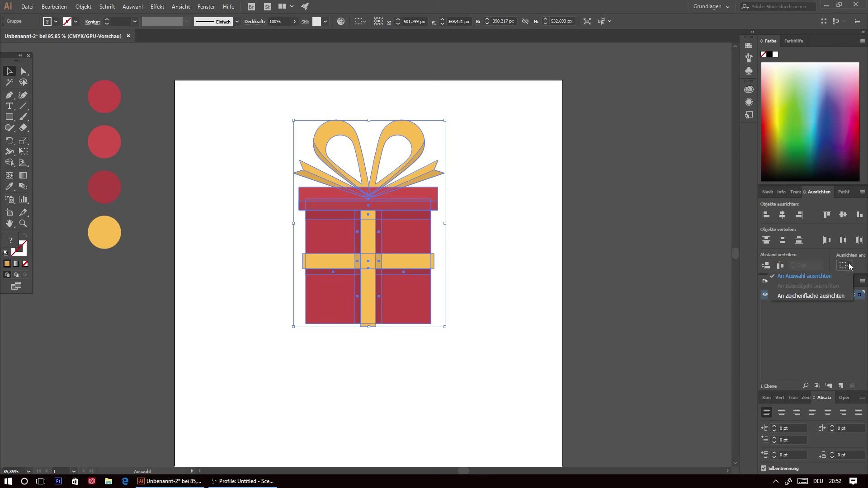
pyautogui.click(820, 296)
pyautogui.click(782, 215)
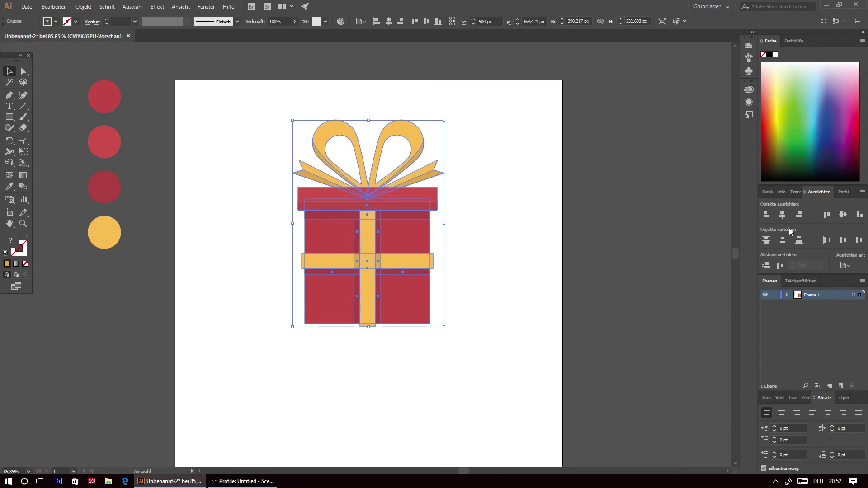
pyautogui.click(844, 216)
# - Enlarge the gift group proportionally around its centre, then deselect it
pyautogui.click(499, 230)
pyautogui.scroll(-3, 498, 230)
pyautogui.click(406, 237)
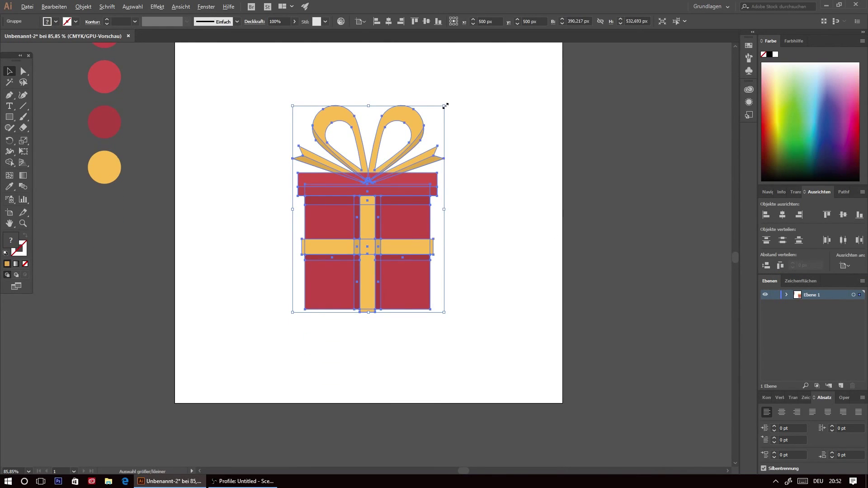
pyautogui.moveTo(444, 106); pyautogui.dragTo(492, 70)
pyautogui.hotkey('ctrl', 'shift', 'a')
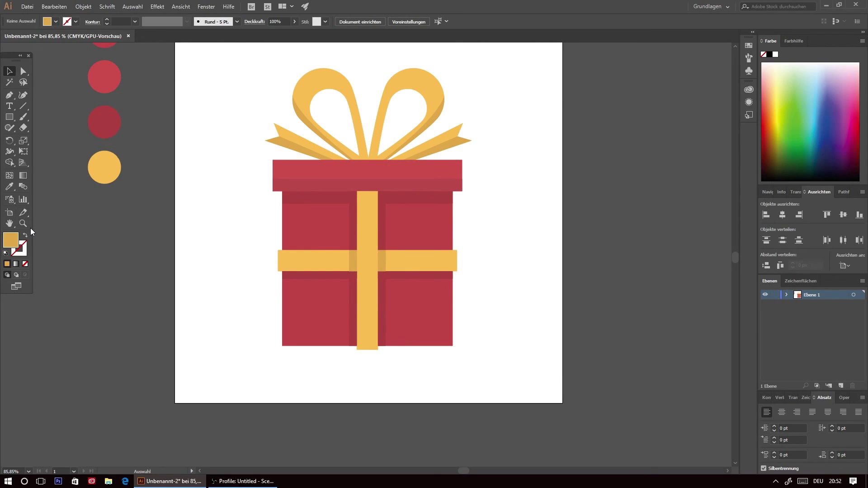
pyautogui.scroll(2, 243, 214)
pyautogui.scroll(-2, 333, 225)
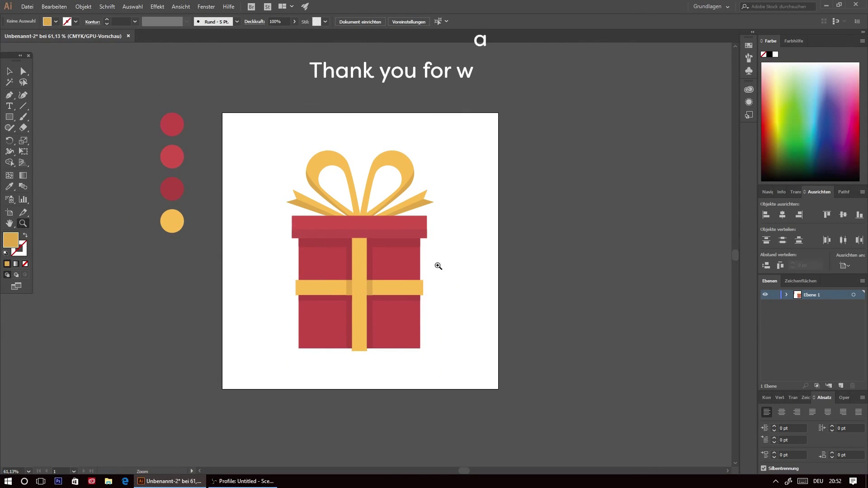
pyautogui.click(9, 71)
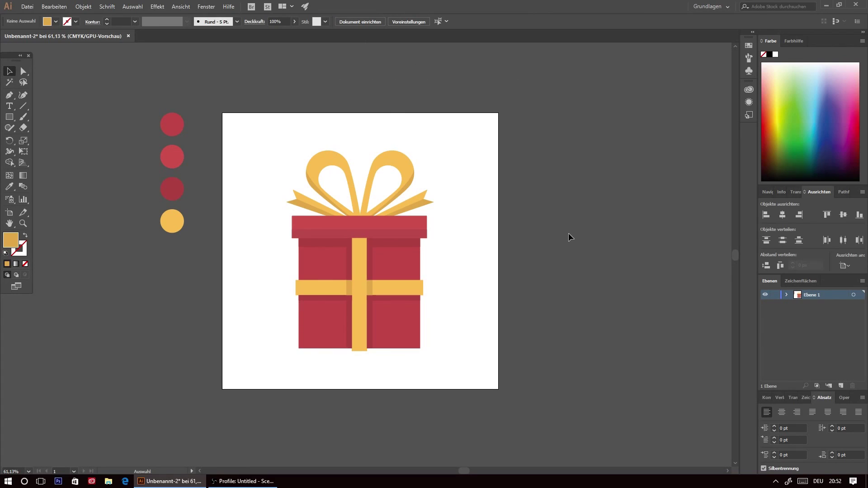